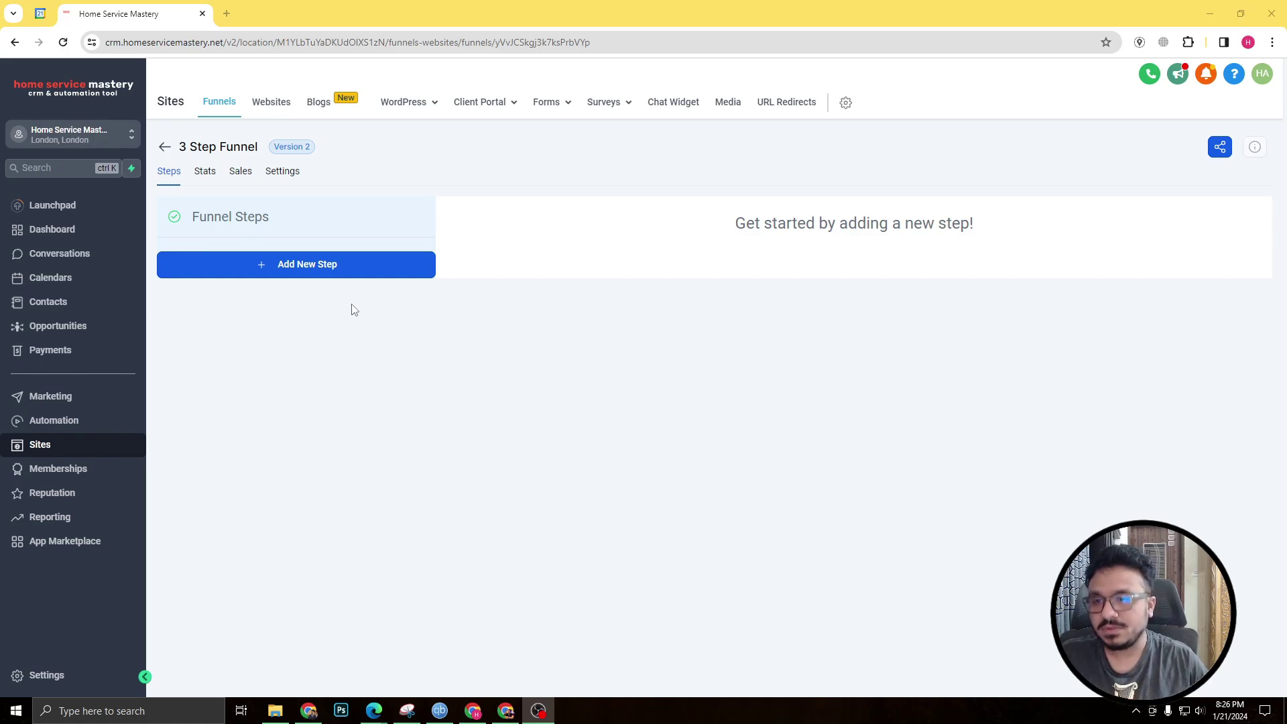
# Add three funnel steps, named 'Landing Page', 'Schedule Page' and 'Thank You', in that order
pyautogui.click(343, 270)
pyautogui.click(616, 322)
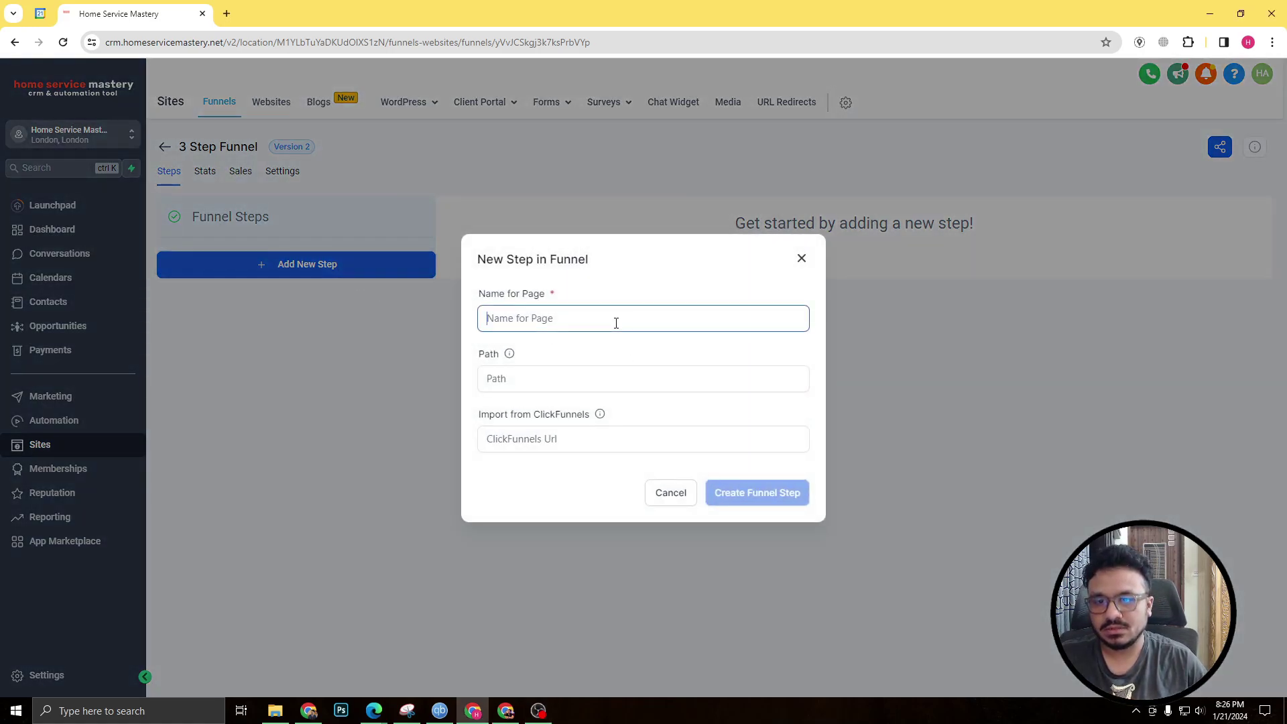
pyautogui.write('Landing Page')
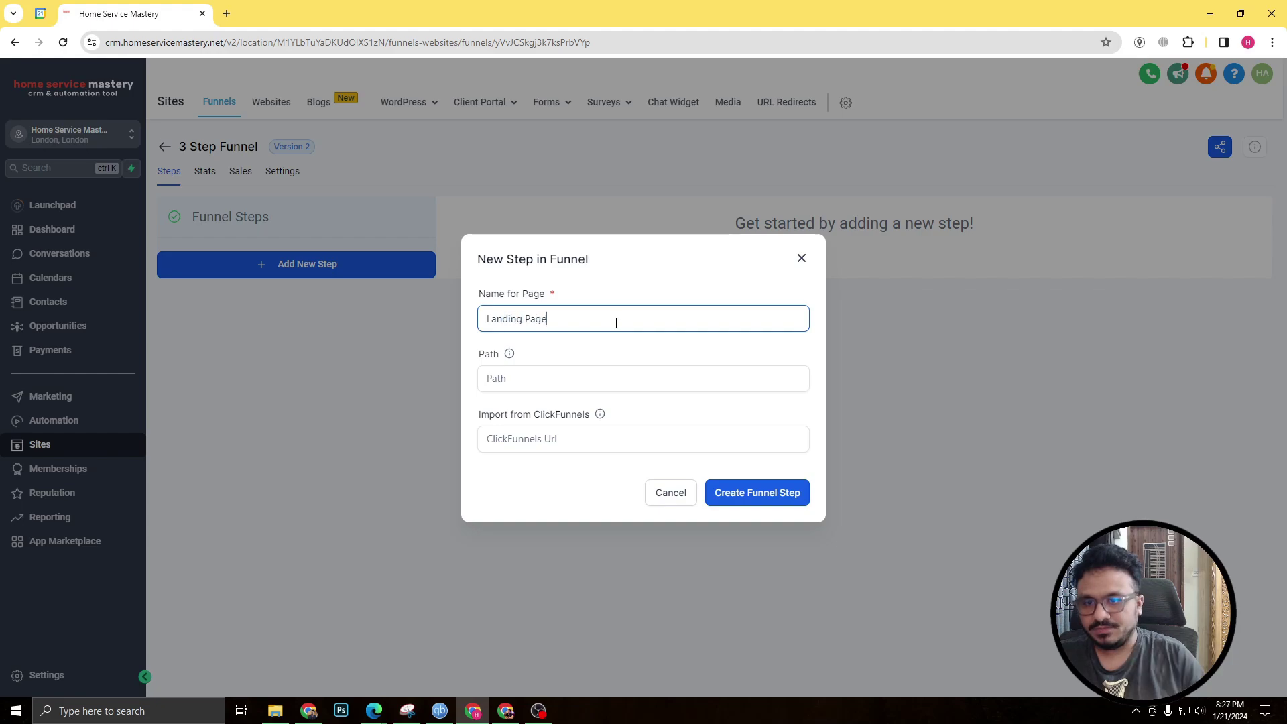
pyautogui.click(746, 493)
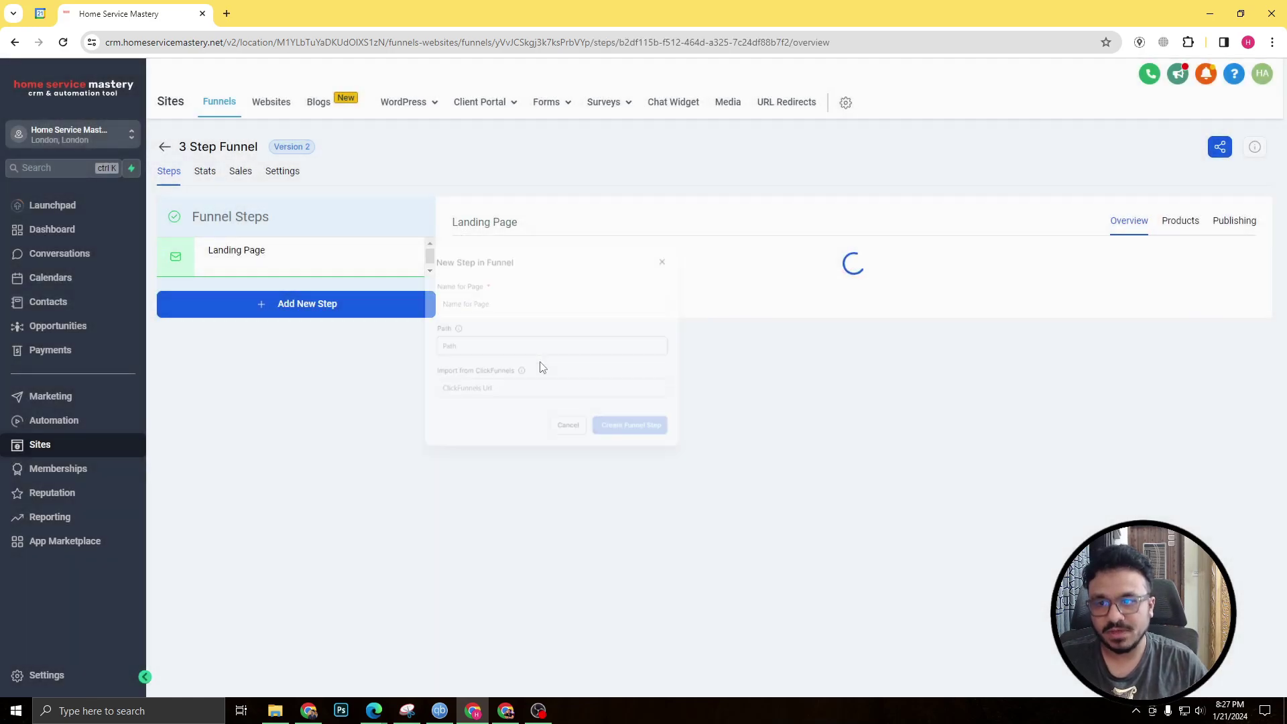
pyautogui.click(294, 304)
pyautogui.click(571, 327)
pyautogui.write('S')
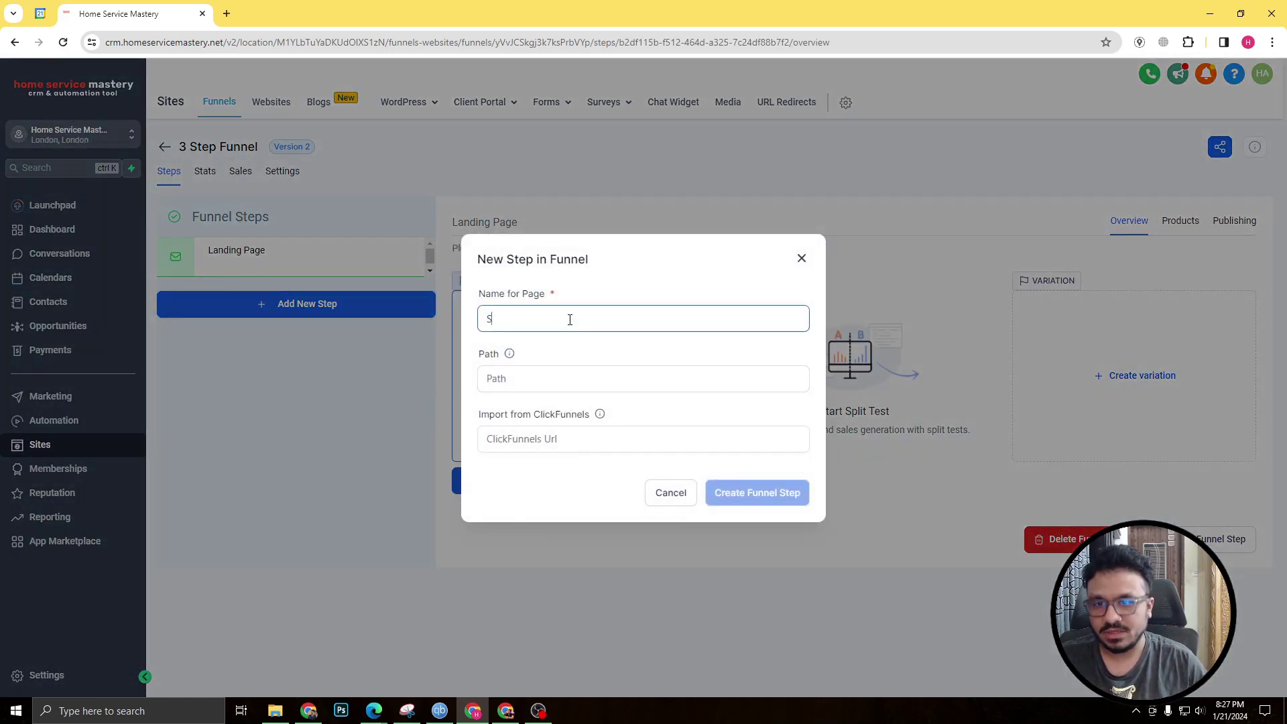
pyautogui.write('chedule Page')
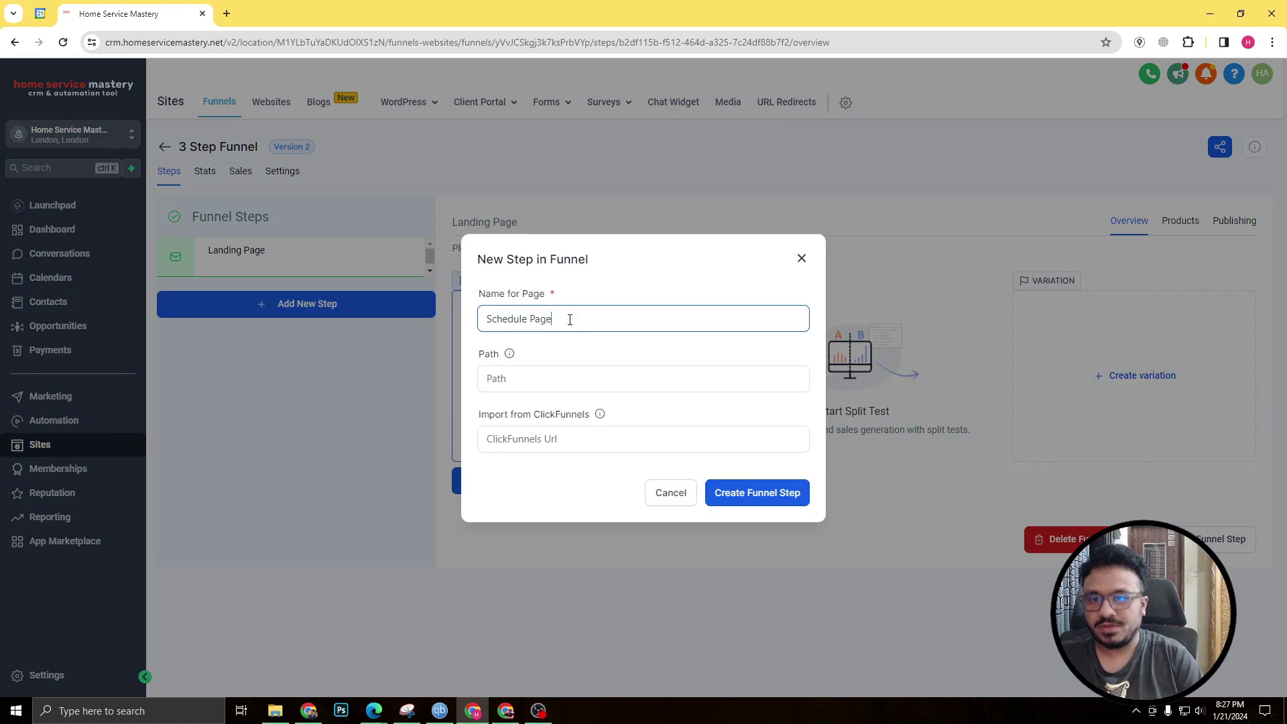
pyautogui.click(731, 493)
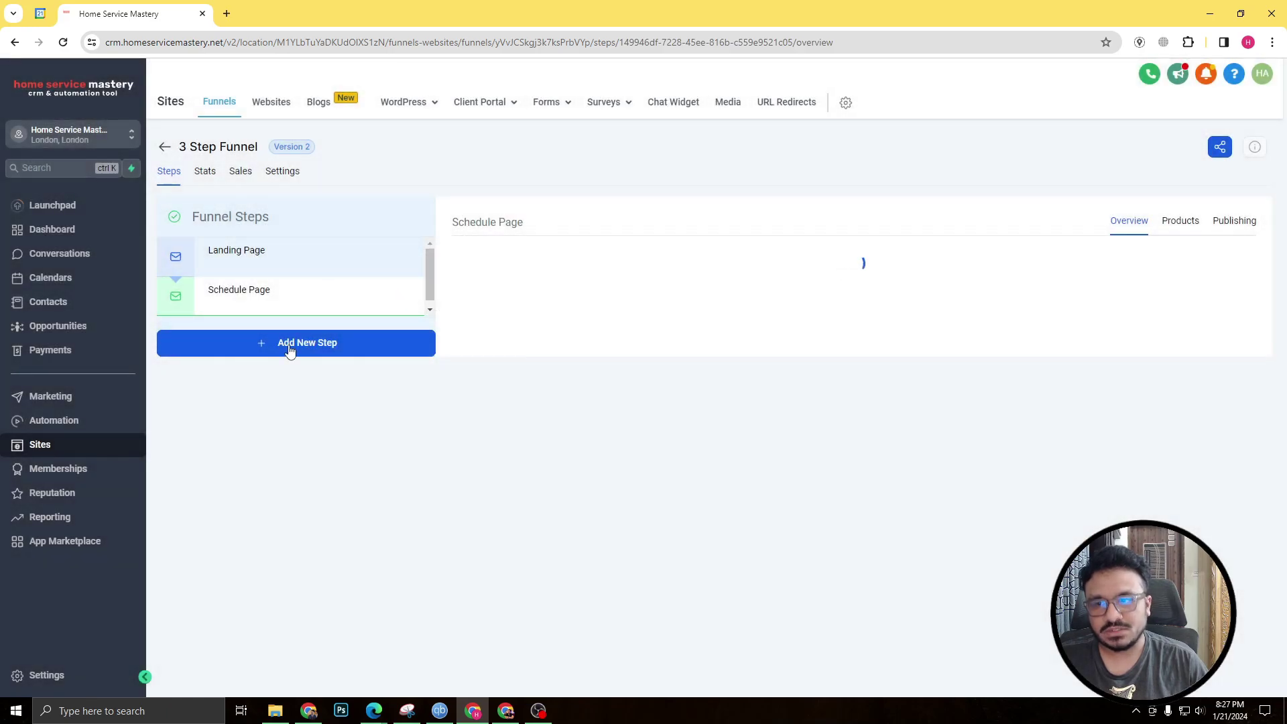
pyautogui.click(290, 350)
pyautogui.click(611, 313)
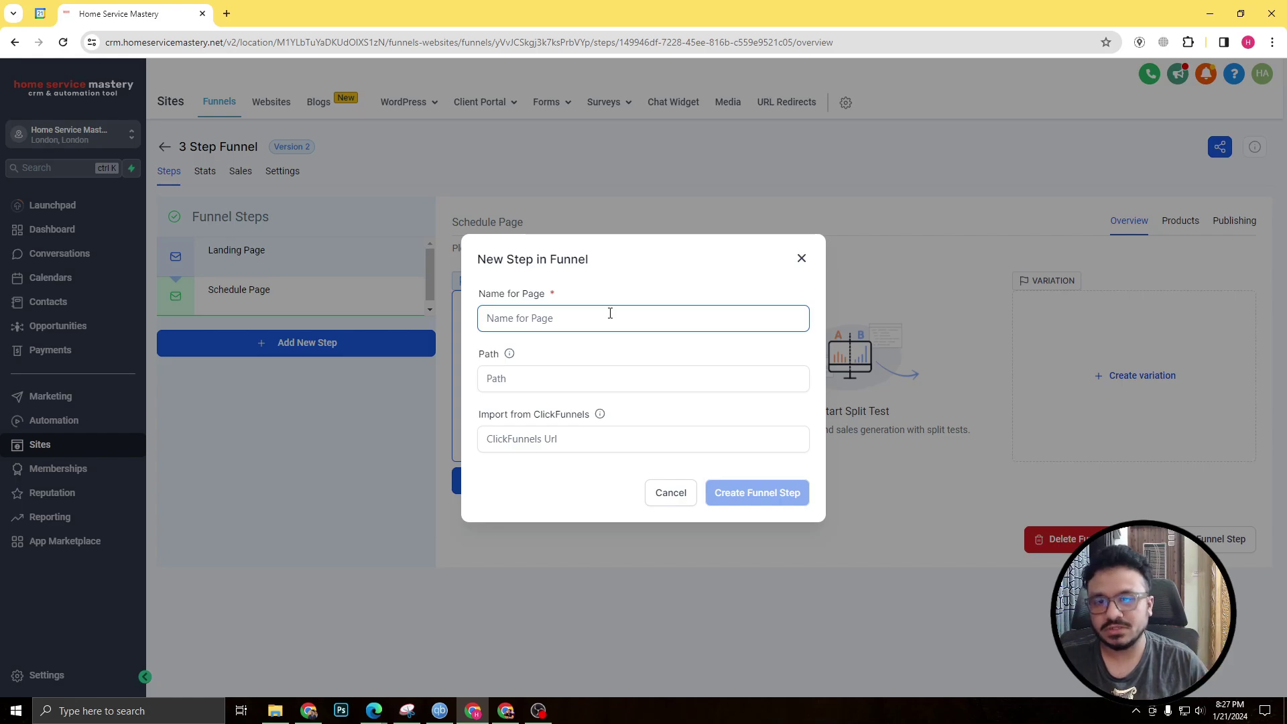
pyautogui.write('Thank You')
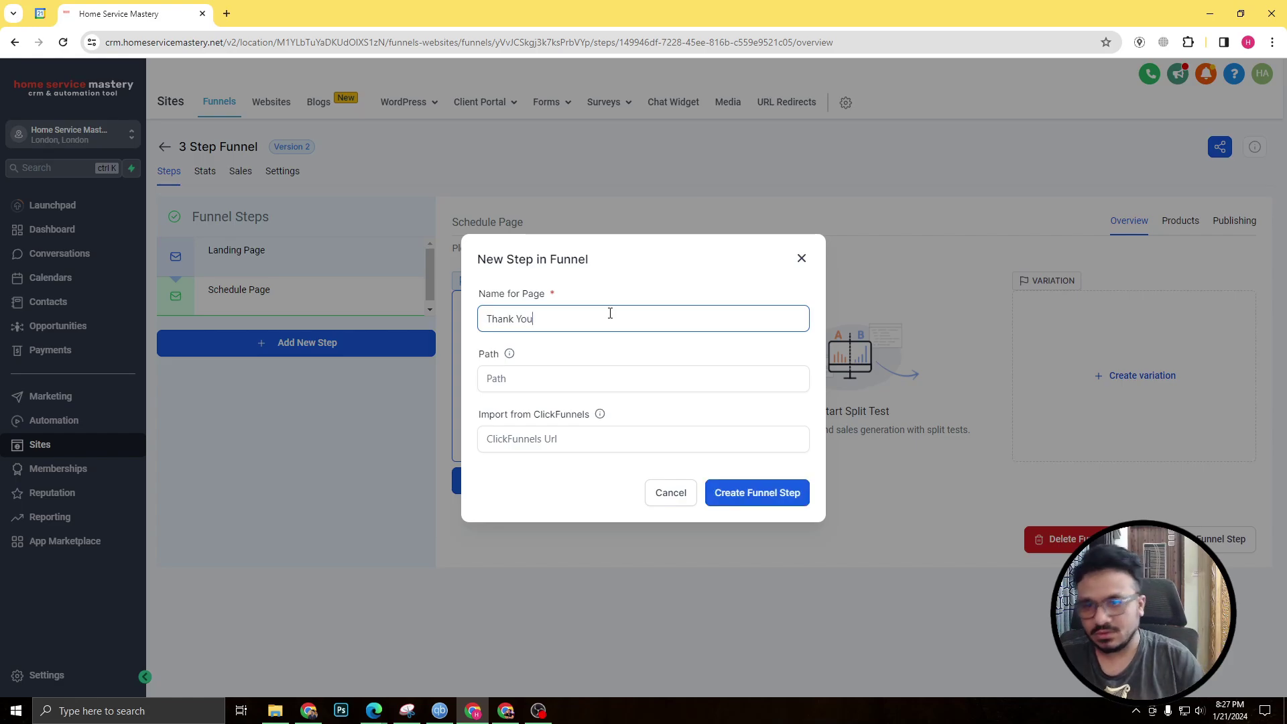
pyautogui.click(724, 495)
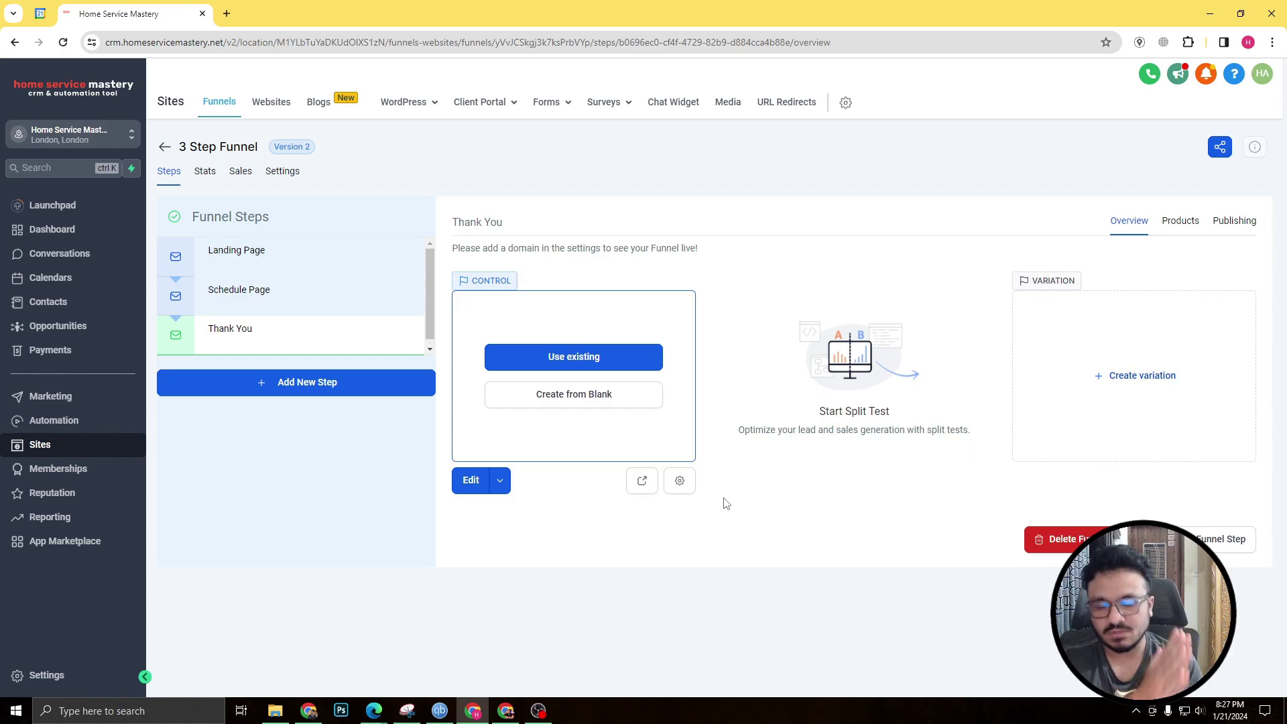
pyautogui.click(359, 276)
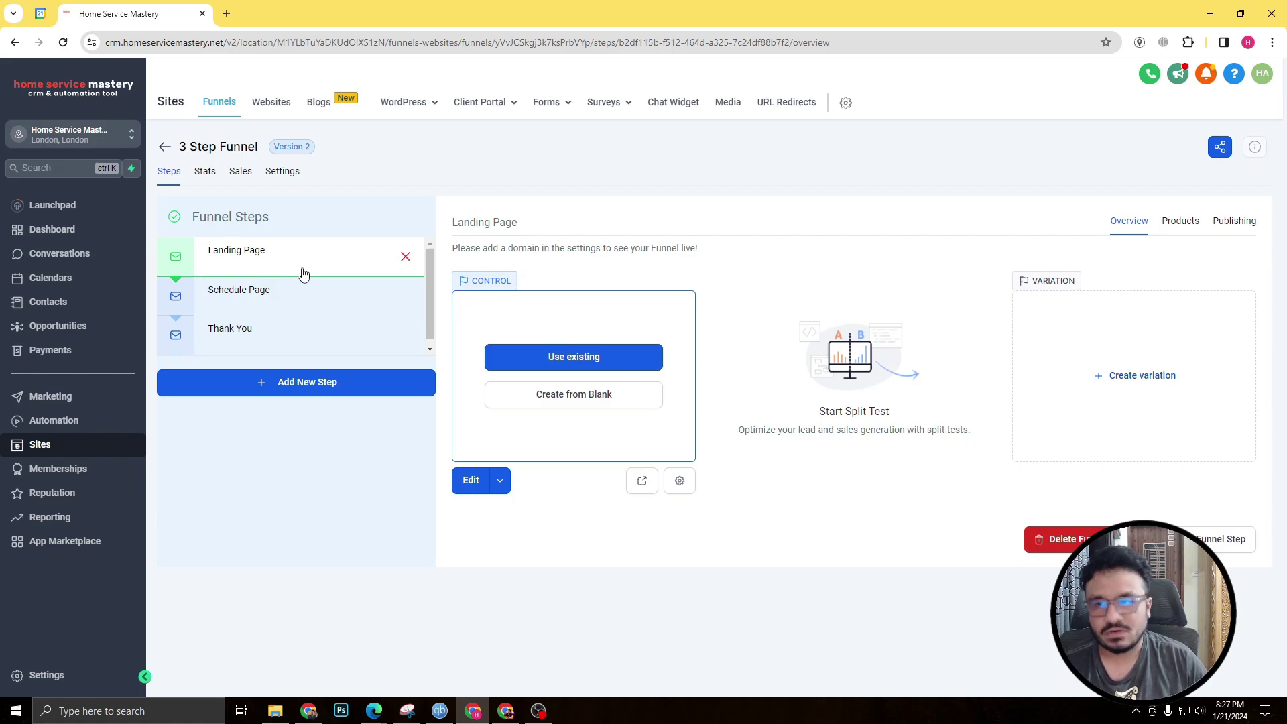
pyautogui.click(285, 301)
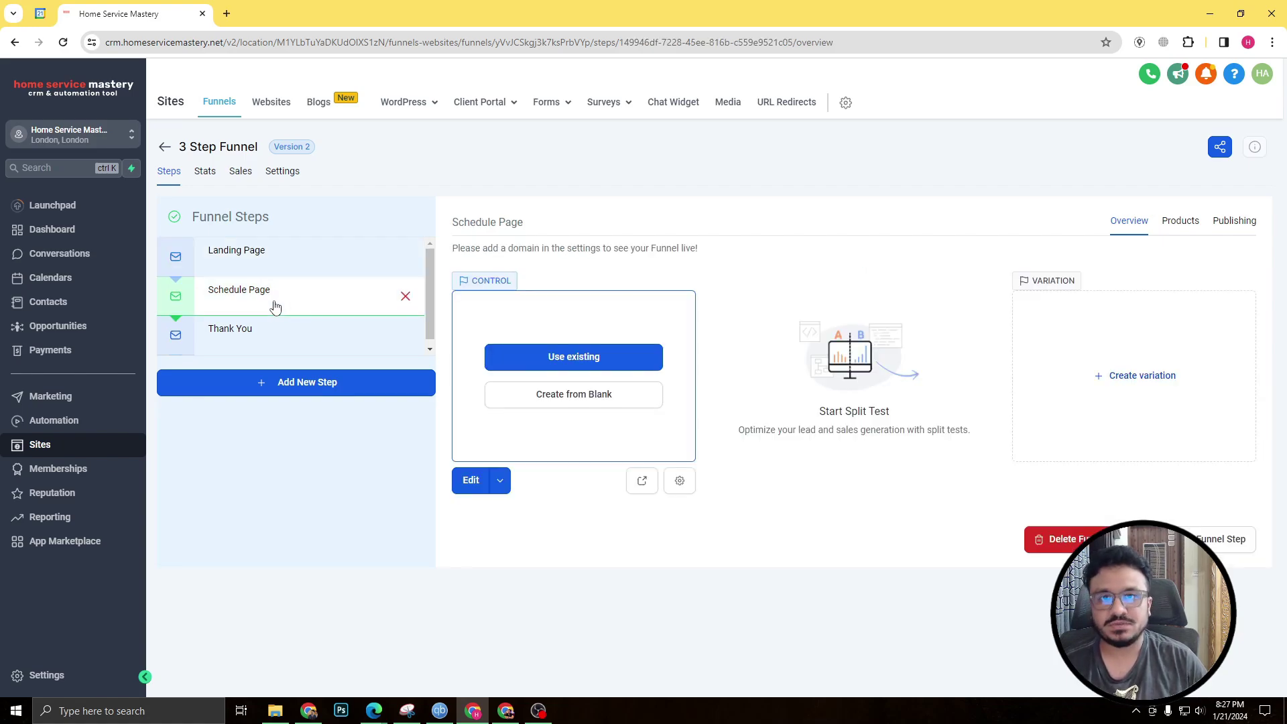
pyautogui.click(311, 266)
pyautogui.click(319, 297)
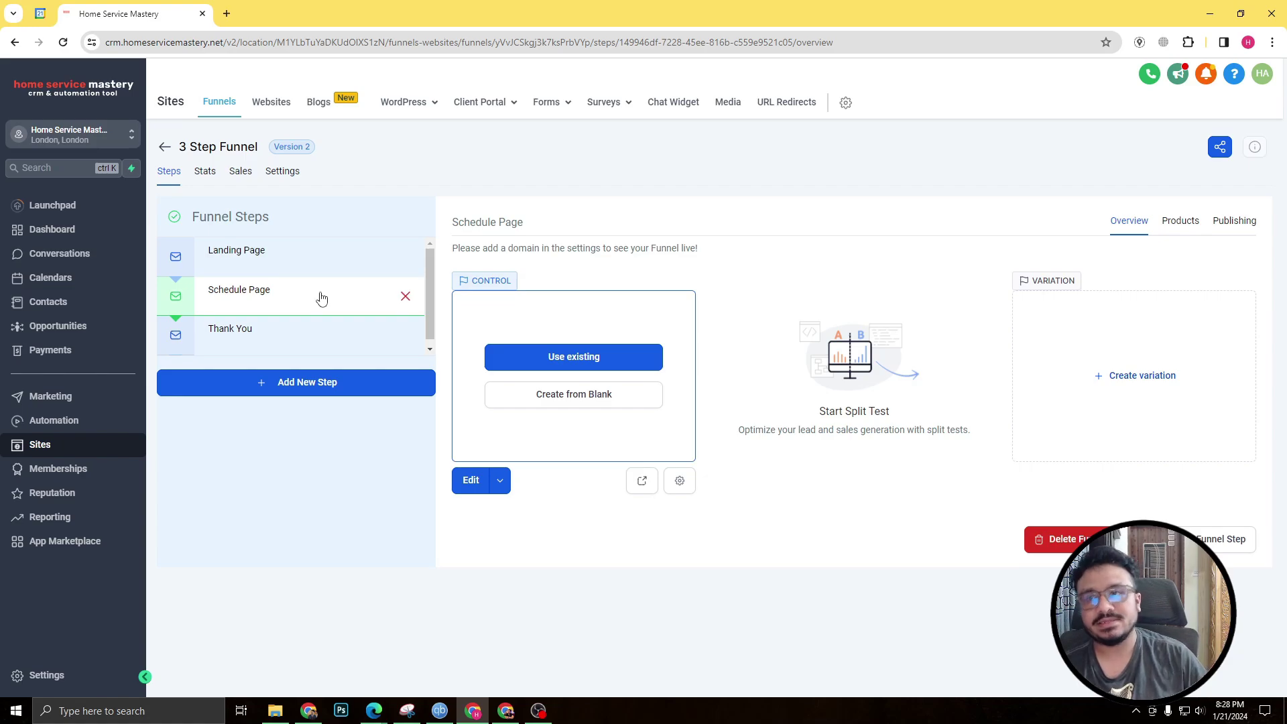
pyautogui.click(306, 267)
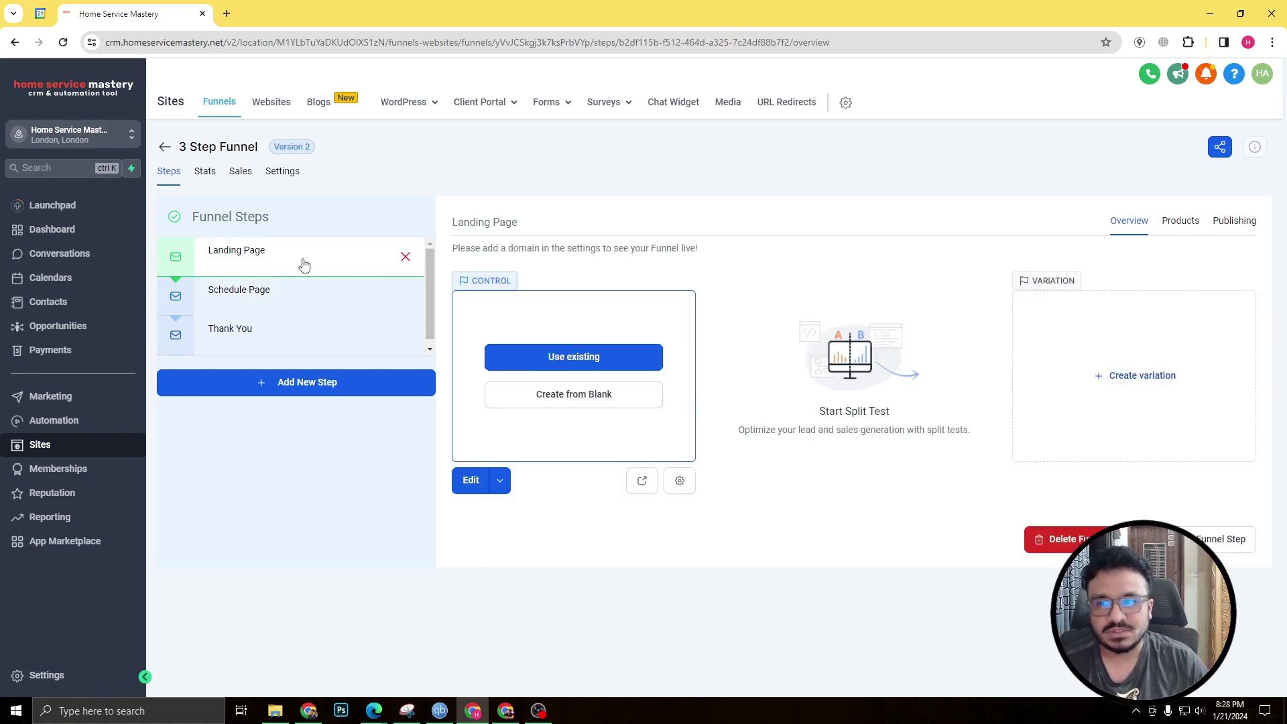
pyautogui.click(297, 297)
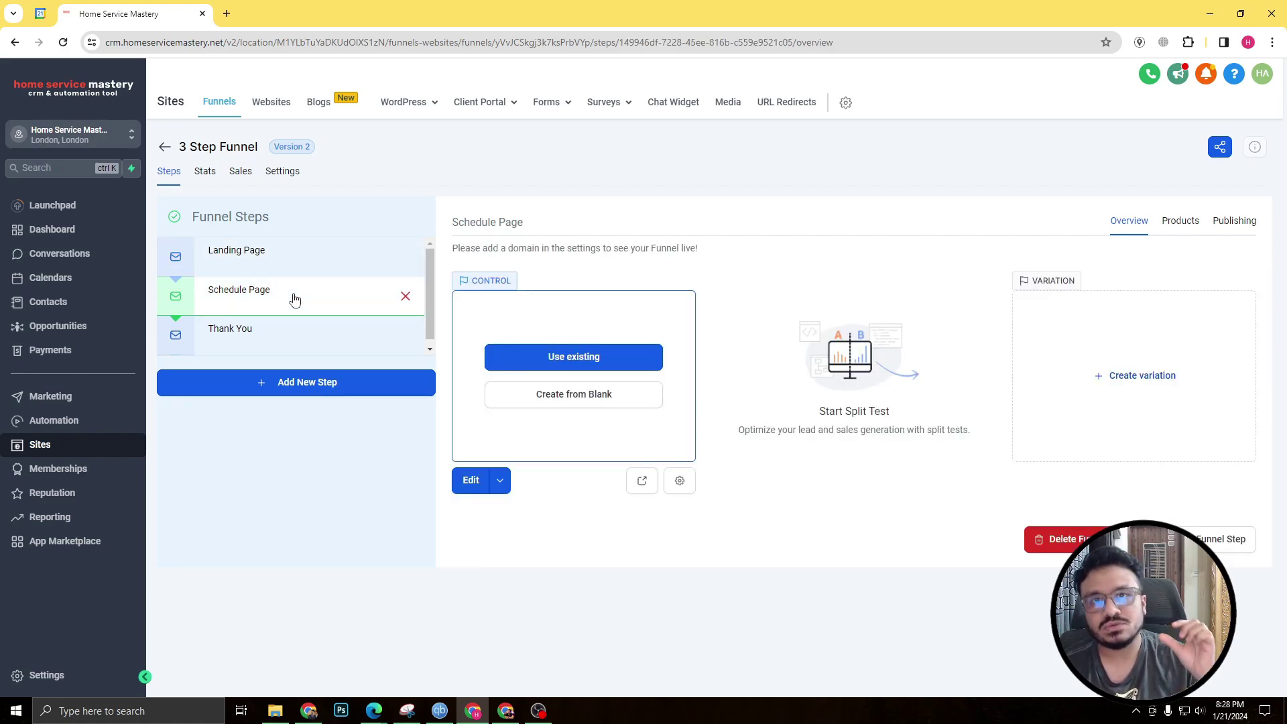
pyautogui.click(282, 342)
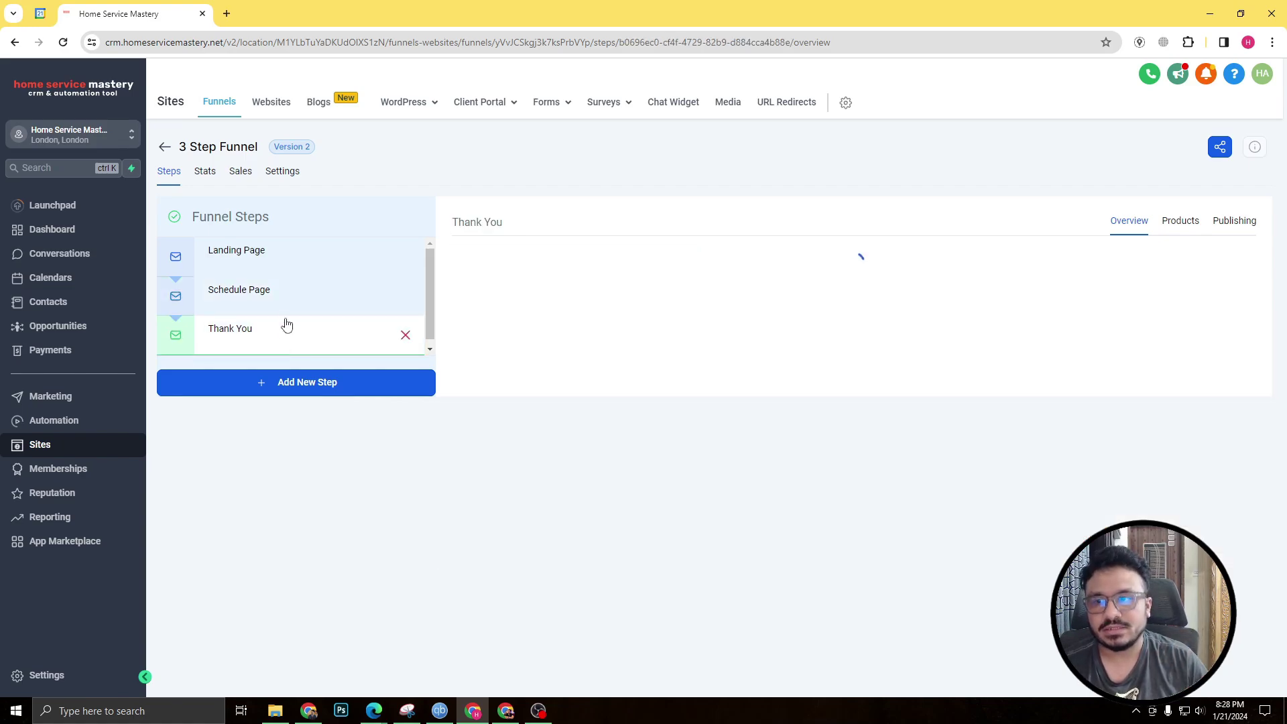
pyautogui.click(288, 302)
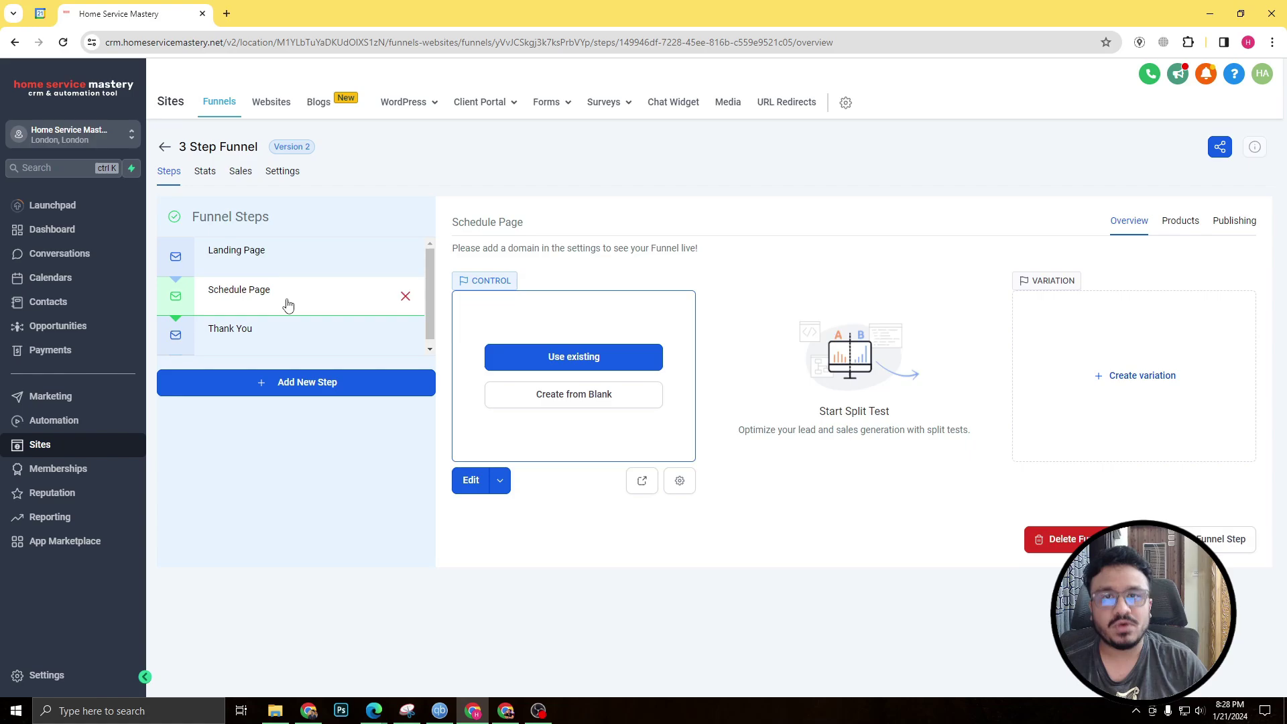
pyautogui.click(280, 330)
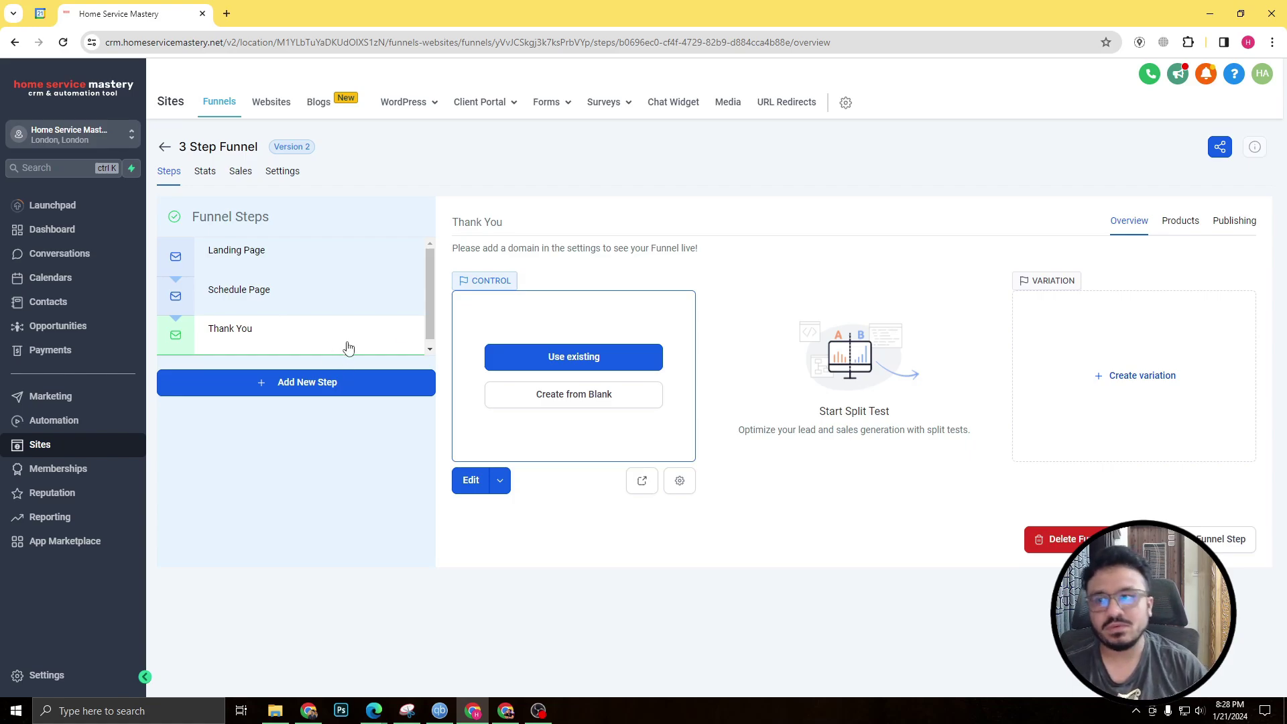
pyautogui.click(312, 269)
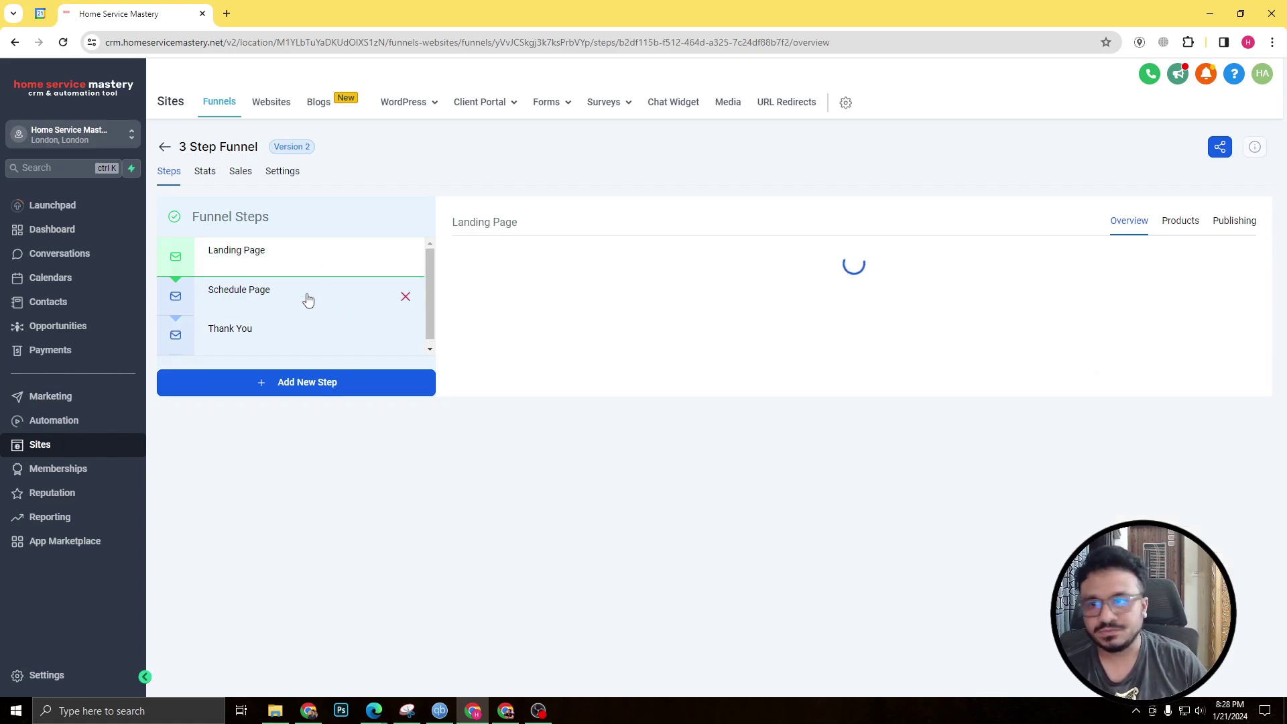
pyautogui.click(308, 297)
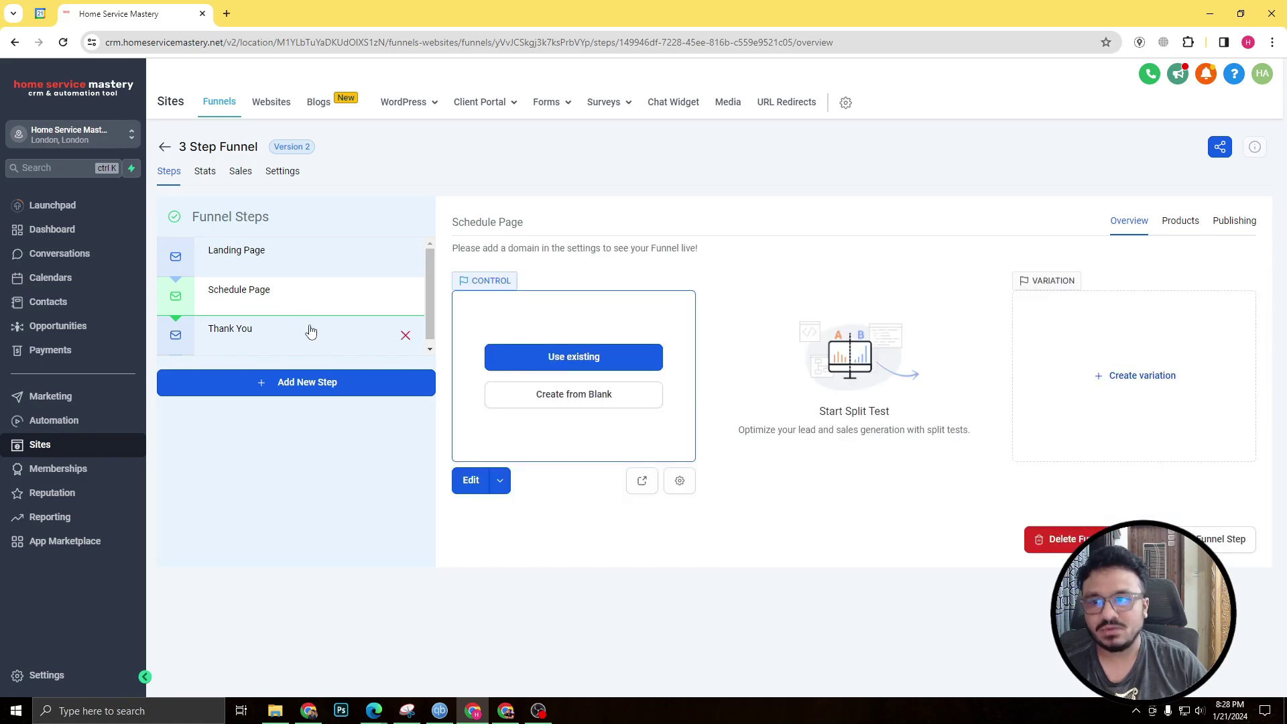
pyautogui.click(311, 331)
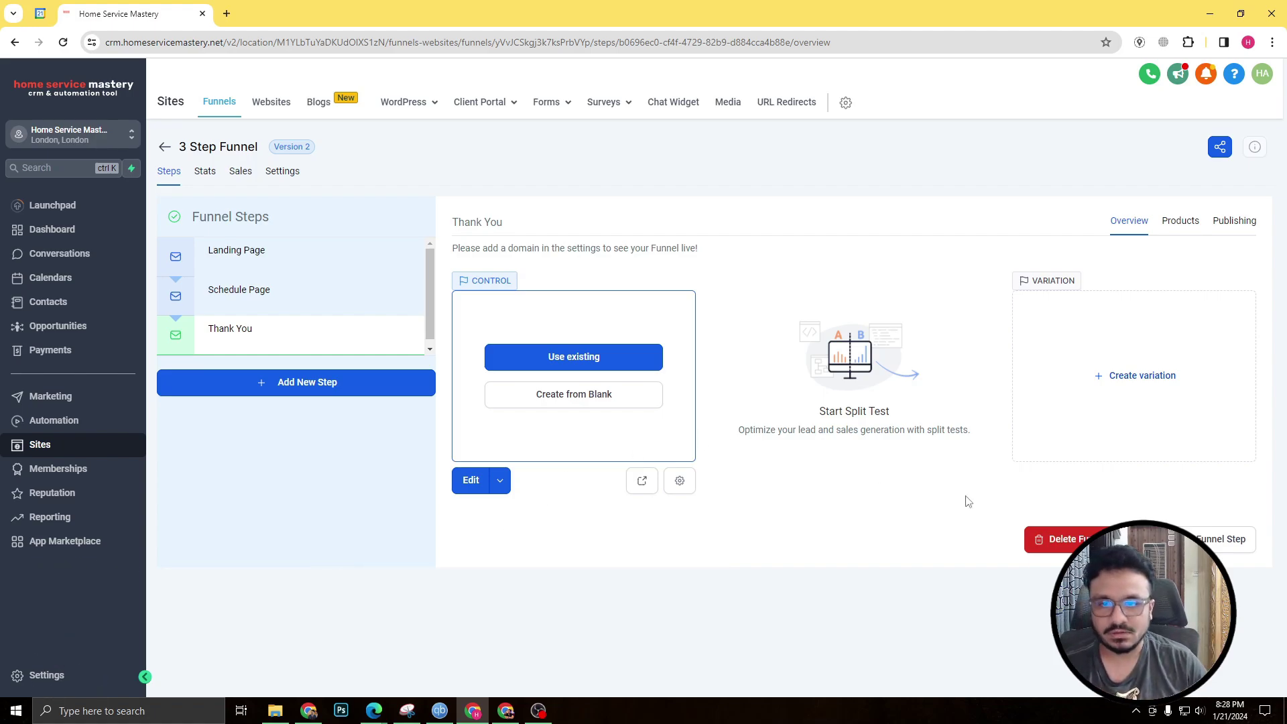
pyautogui.hotkey('alt', 'Tab')
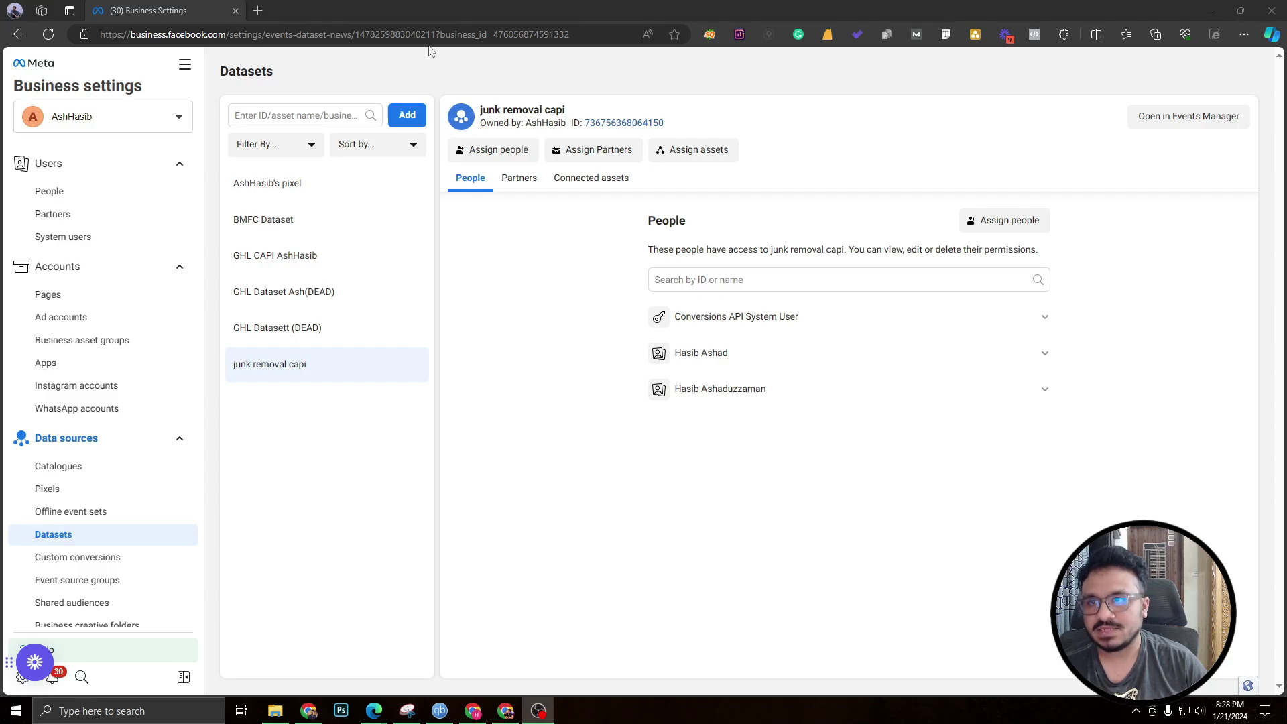
# Scroll through the Datasets page in Meta Business Settings to review the junk removal capi dataset
pyautogui.scroll(-4, 107, 476)
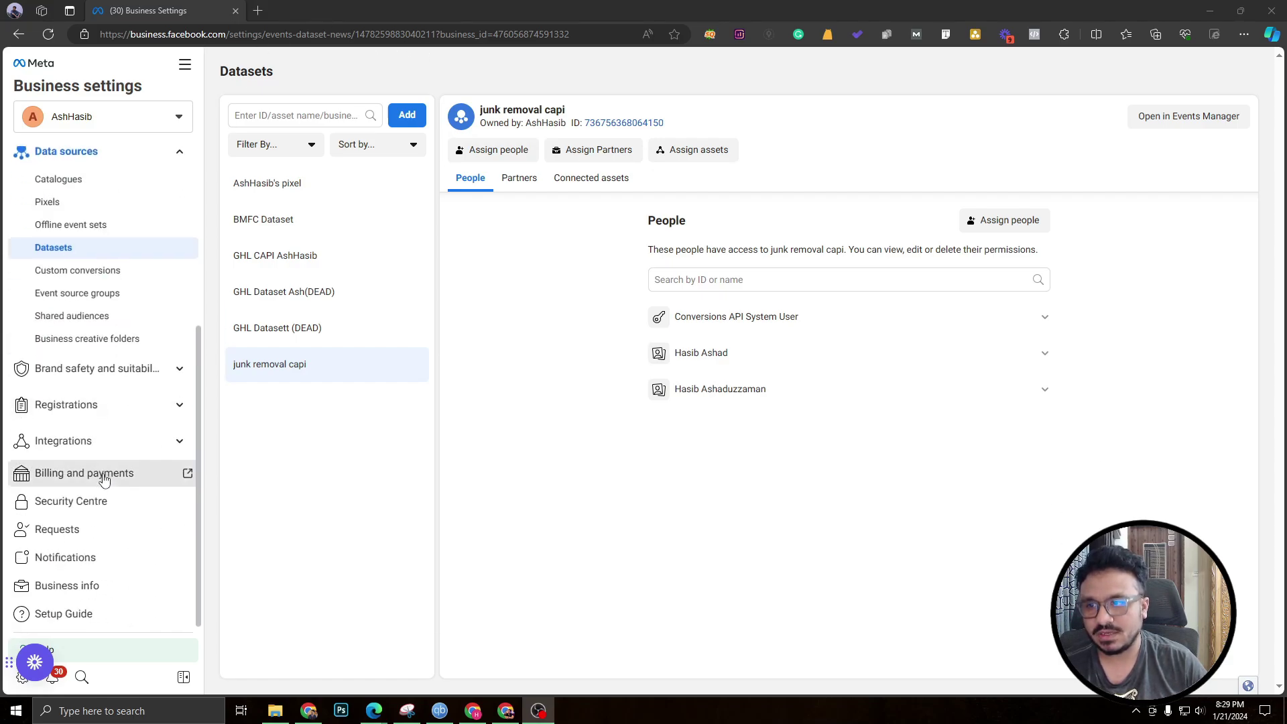
pyautogui.scroll(4, 104, 479)
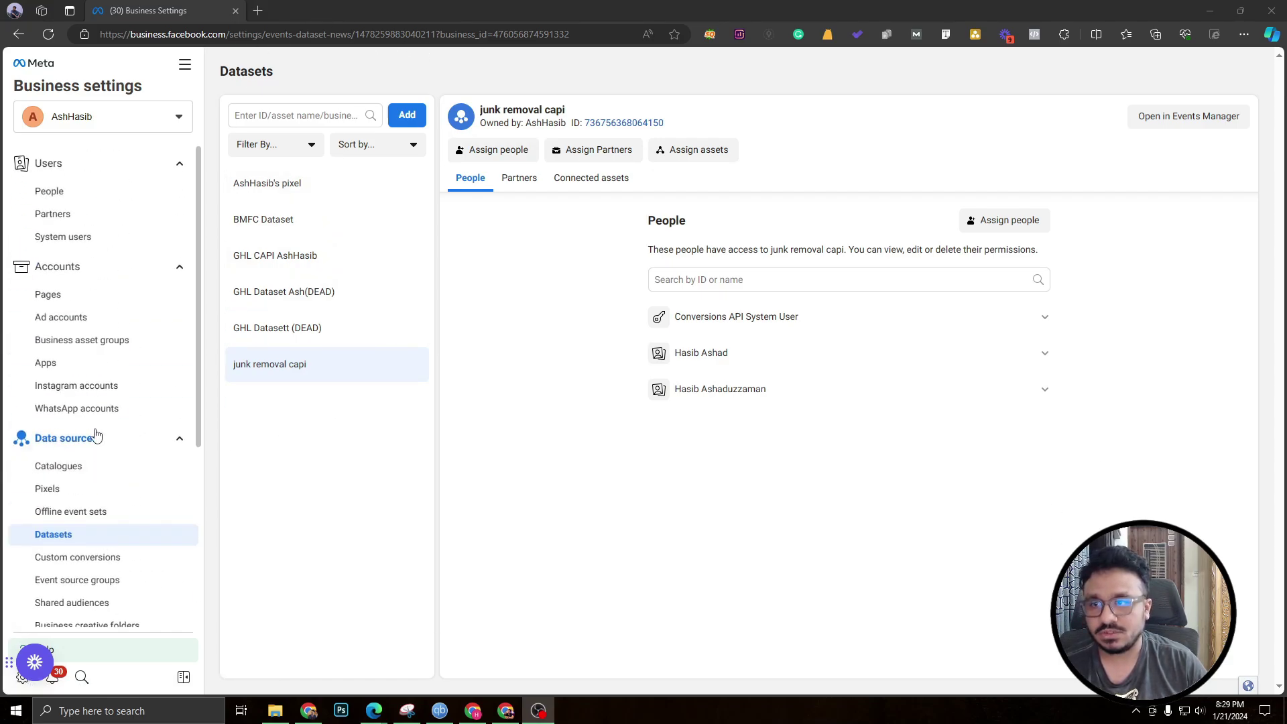
pyautogui.scroll(-2, 74, 456)
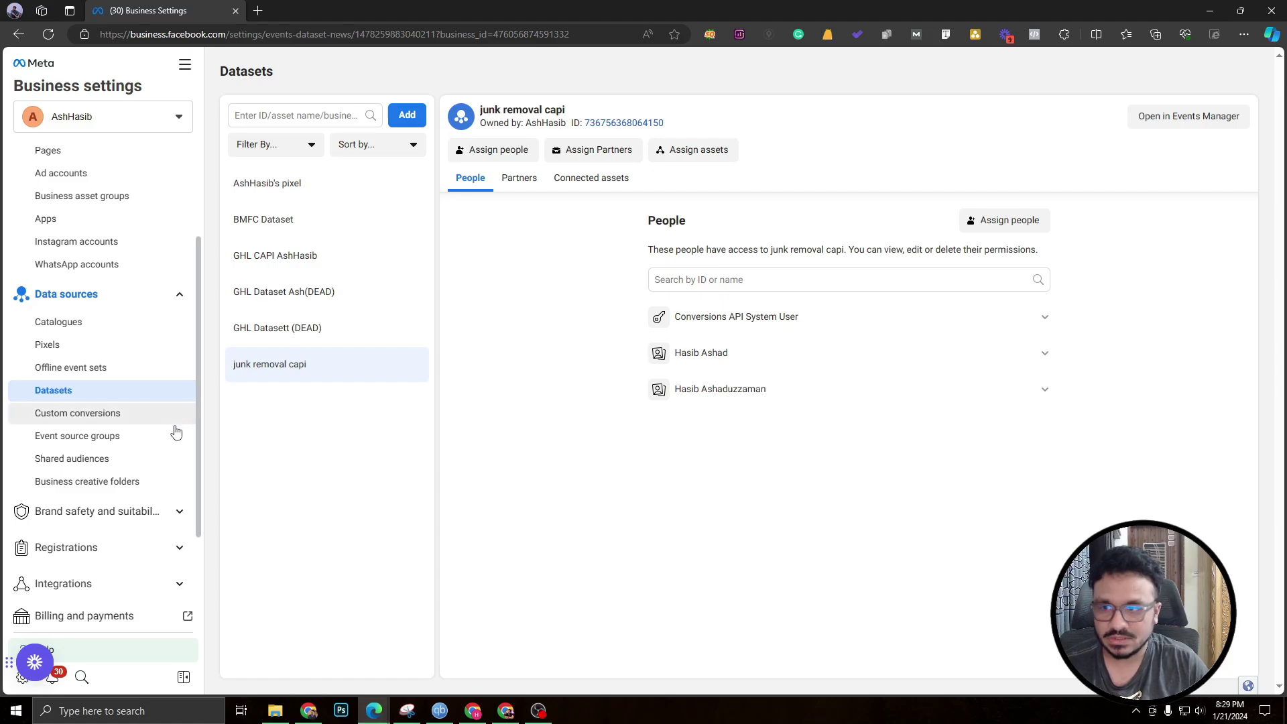
pyautogui.scroll(2, 168, 440)
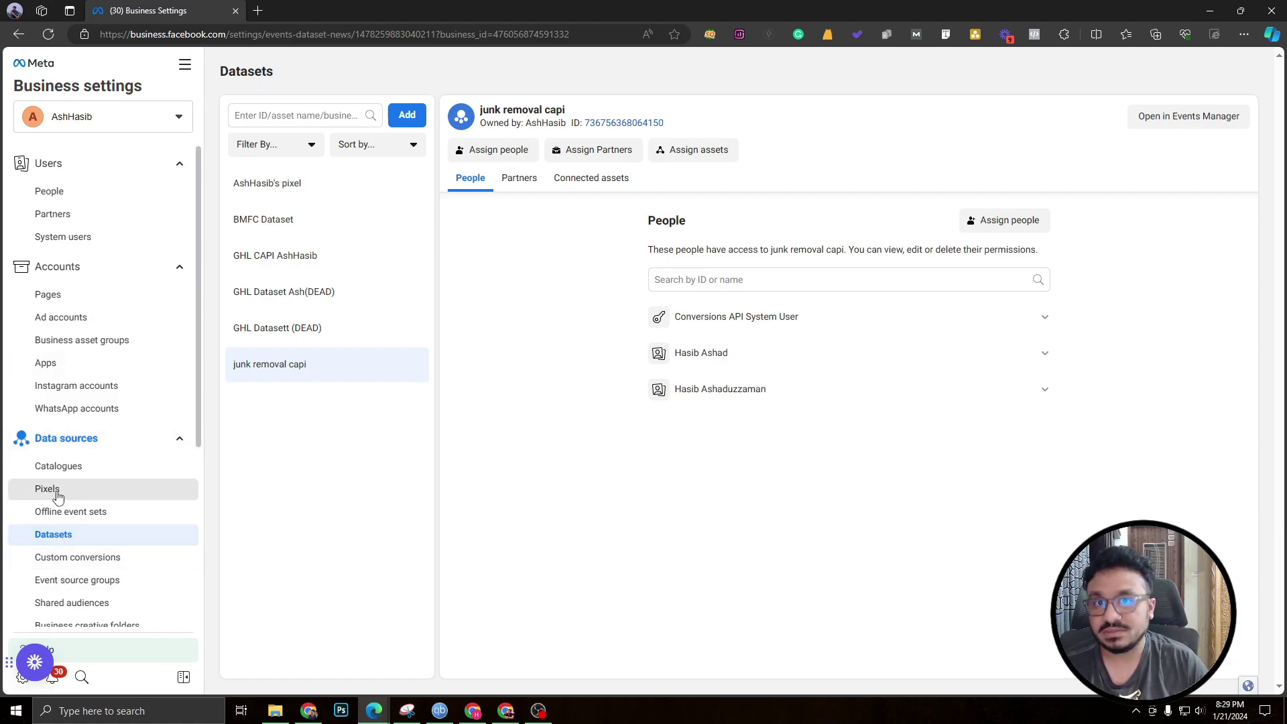
# Create a new dataset named 'Test' in Data sources > Datasets
pyautogui.click(406, 125)
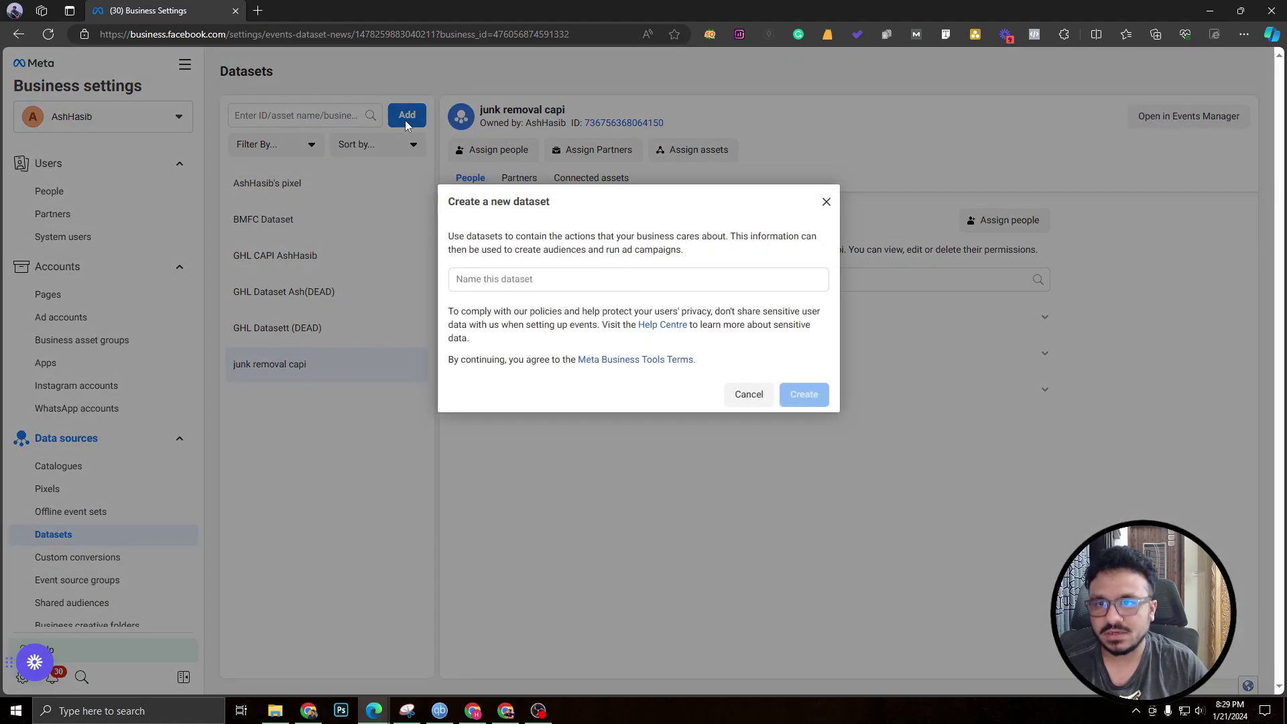
pyautogui.click(495, 277)
pyautogui.write('T')
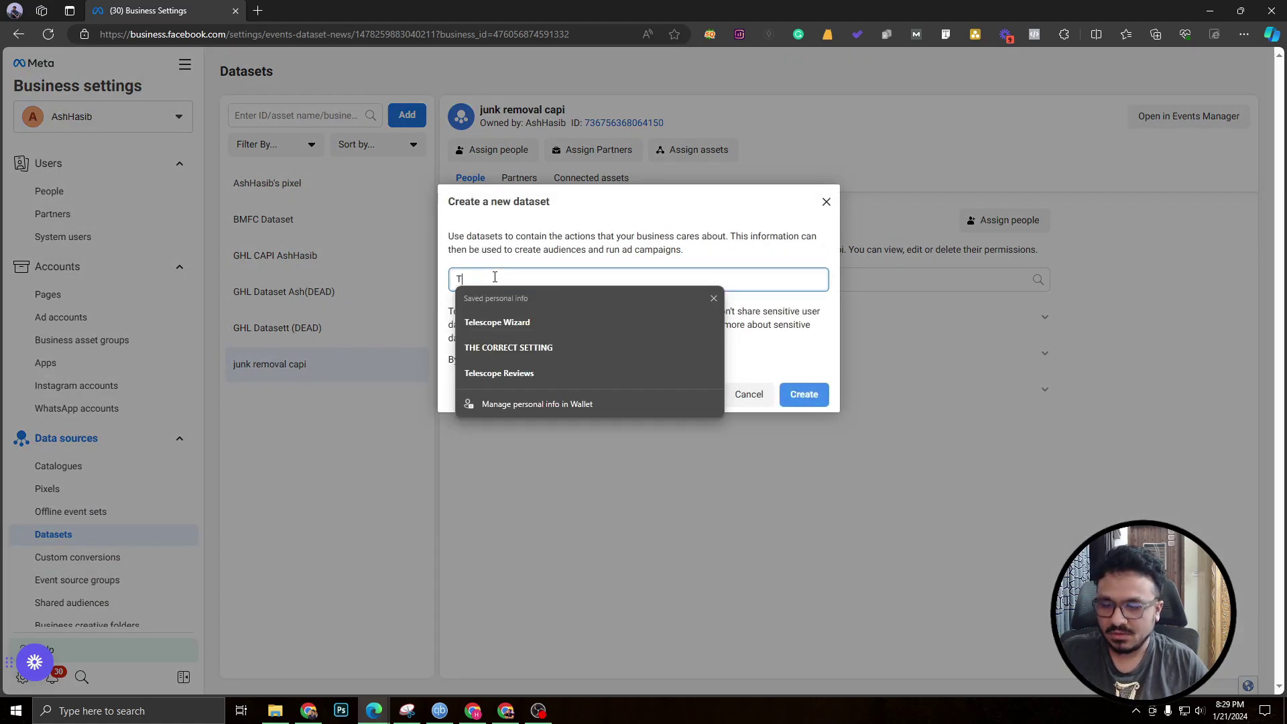
pyautogui.write('est')
pyautogui.click(793, 394)
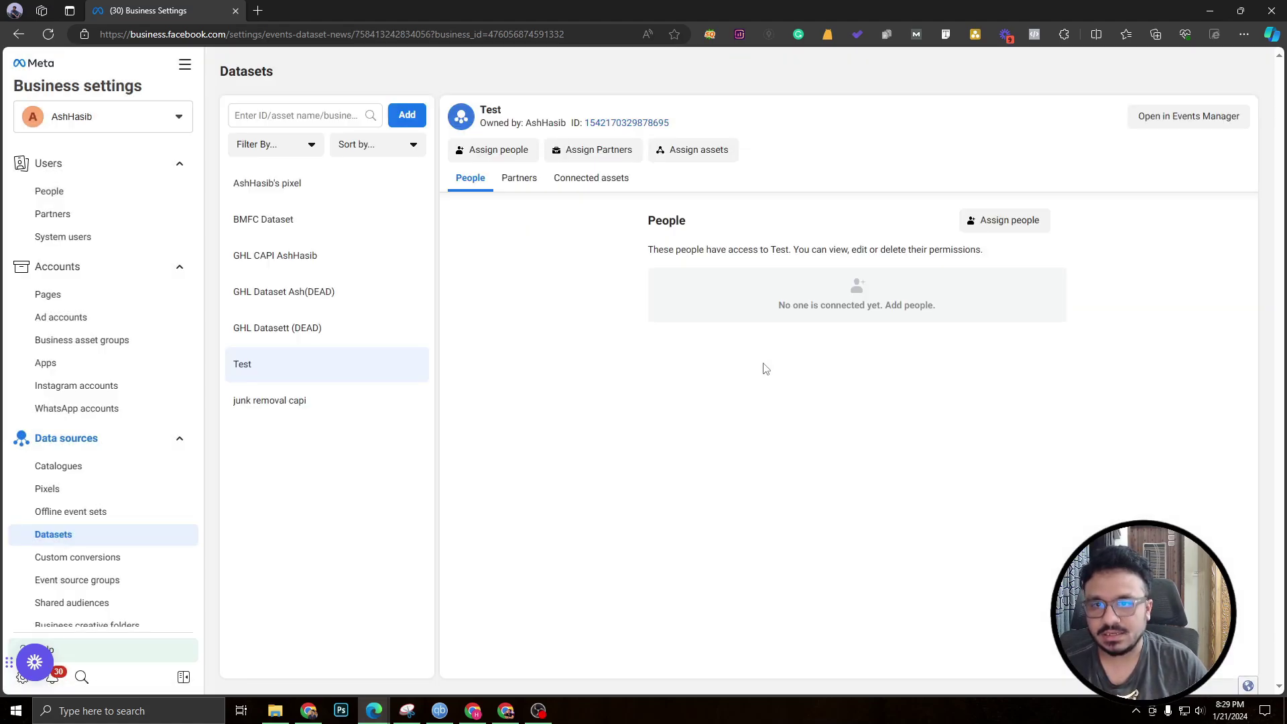
# Open the Test dataset in Events Manager and set up a Meta Pixel by installing code manually
pyautogui.click(1167, 124)
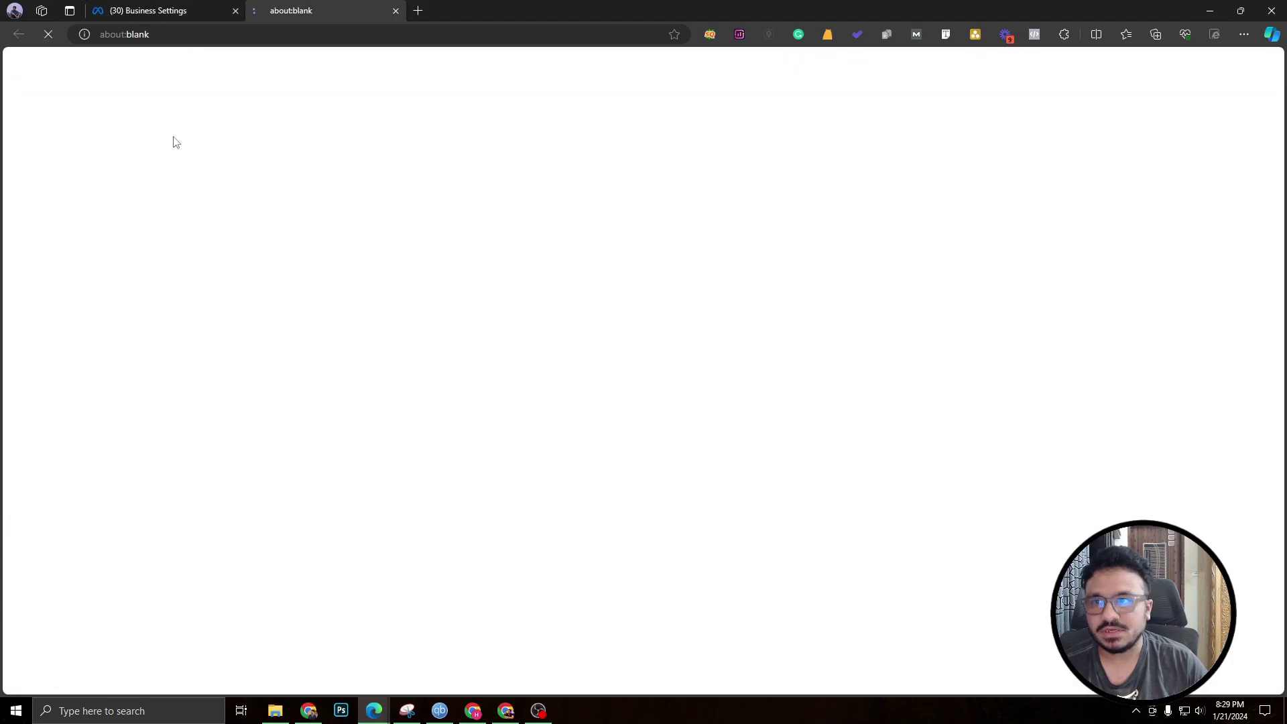
pyautogui.click(156, 6)
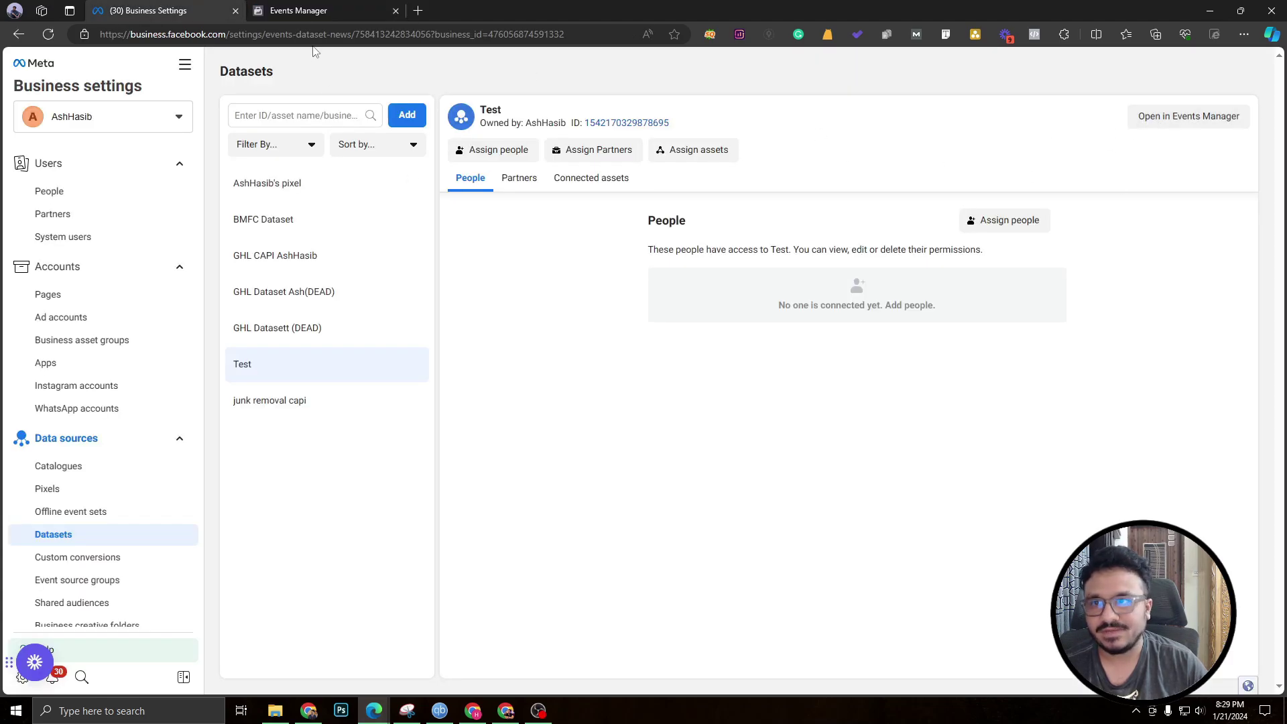
pyautogui.click(300, 11)
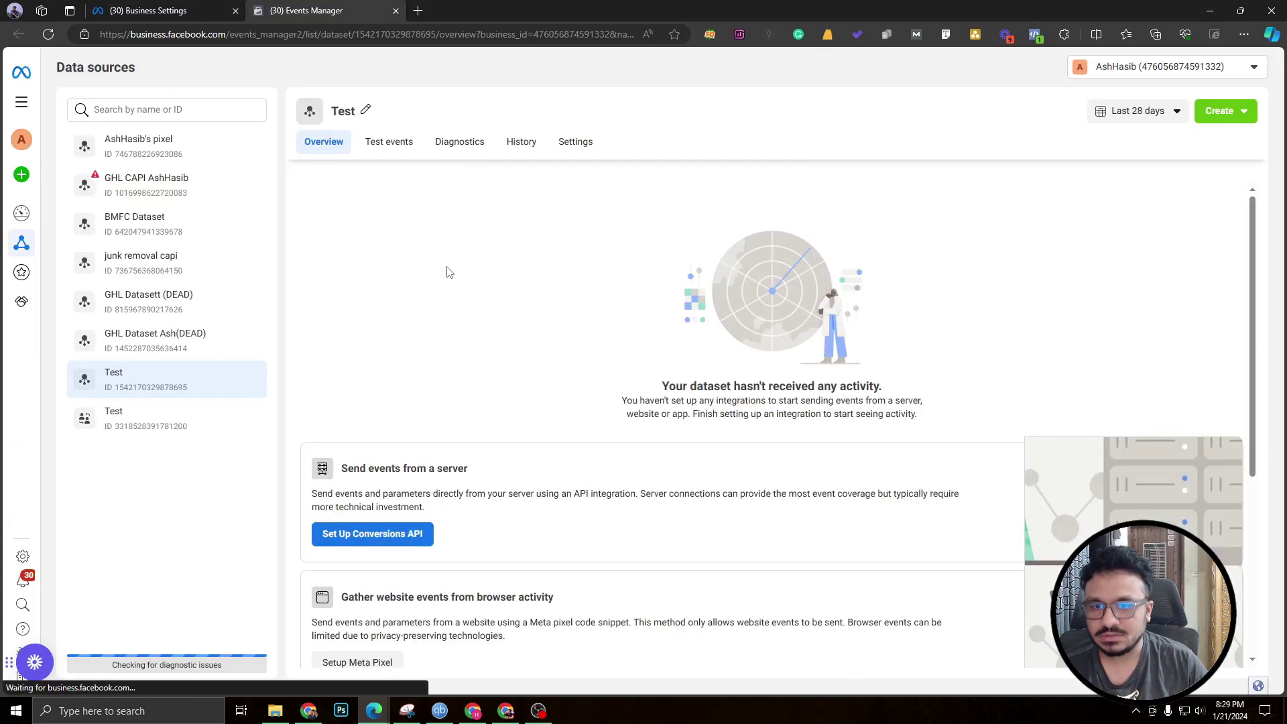
pyautogui.scroll(-2, 421, 429)
pyautogui.scroll(-2, 403, 402)
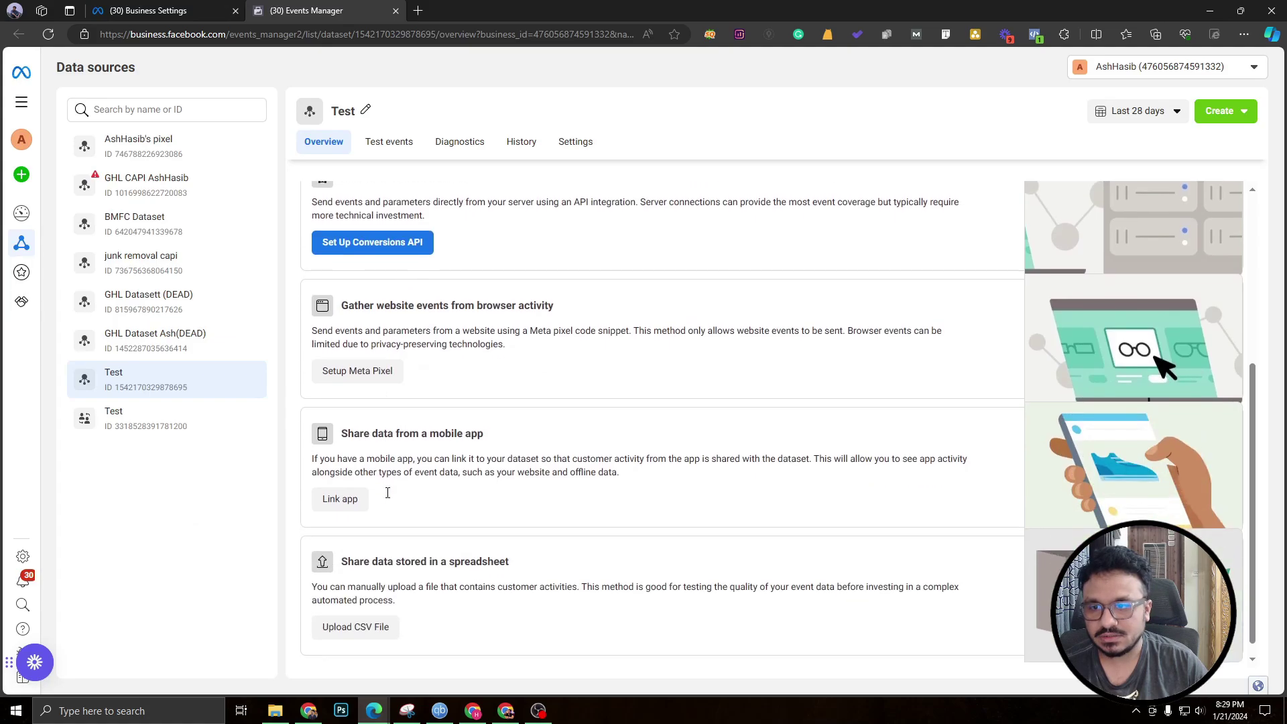
pyautogui.click(376, 373)
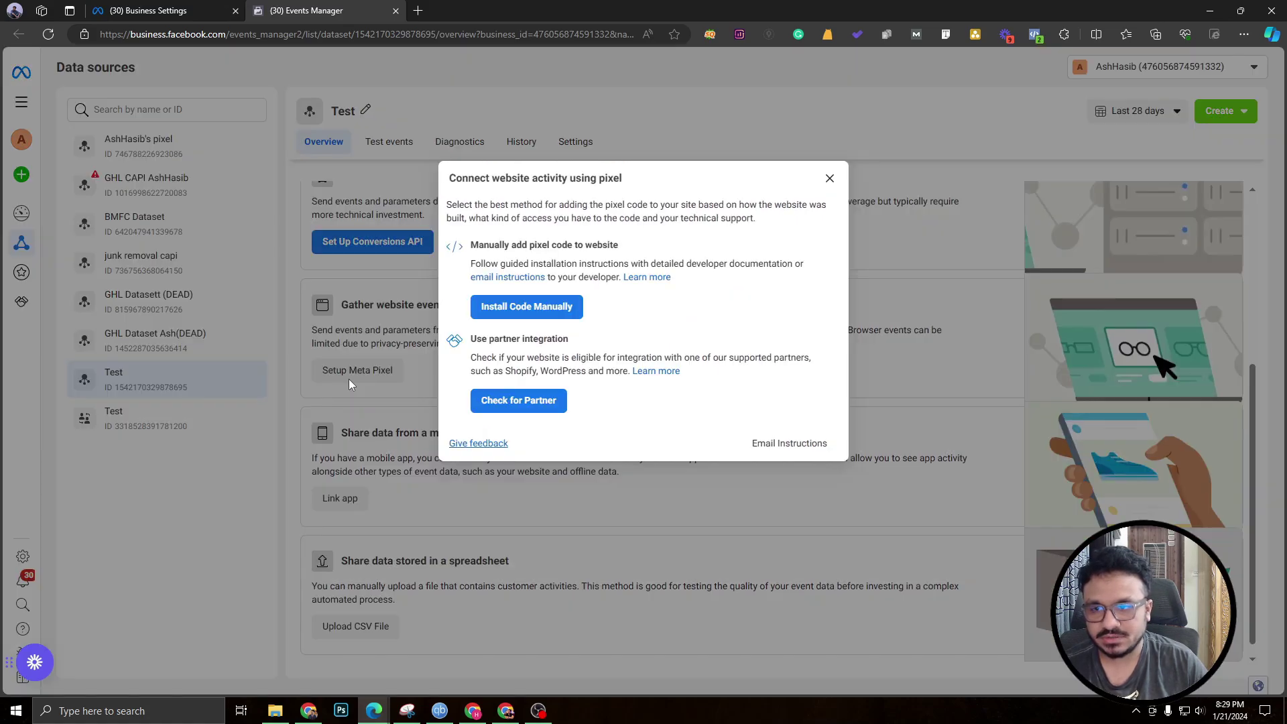
pyautogui.click(545, 312)
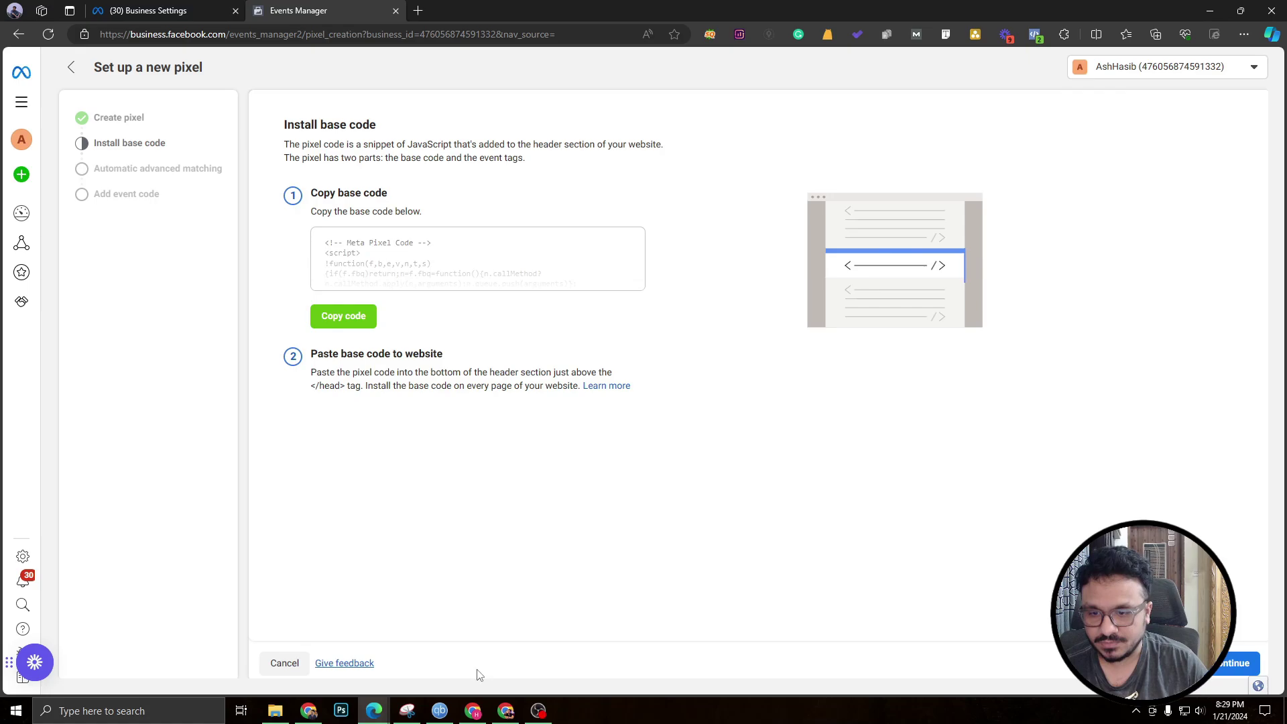
# Paste the Meta Pixel base code into the 3 Step Funnel's Head tracking code setting
pyautogui.click(473, 711)
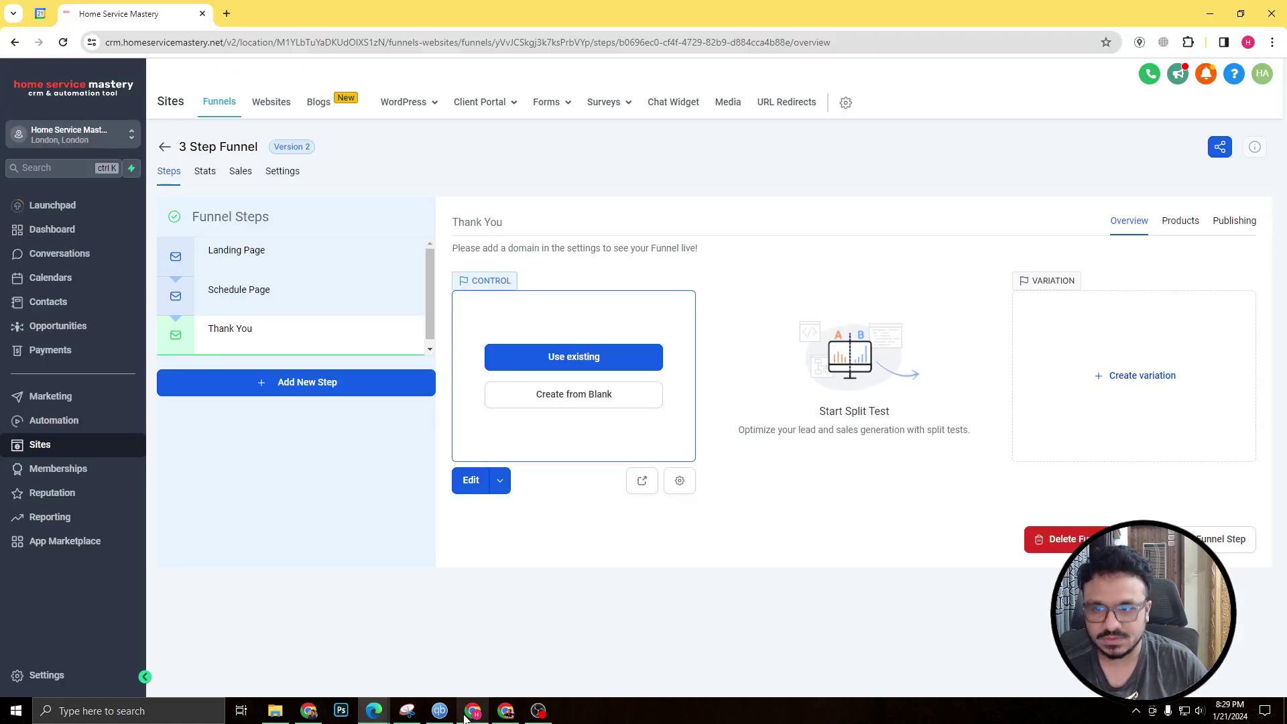
pyautogui.click(282, 172)
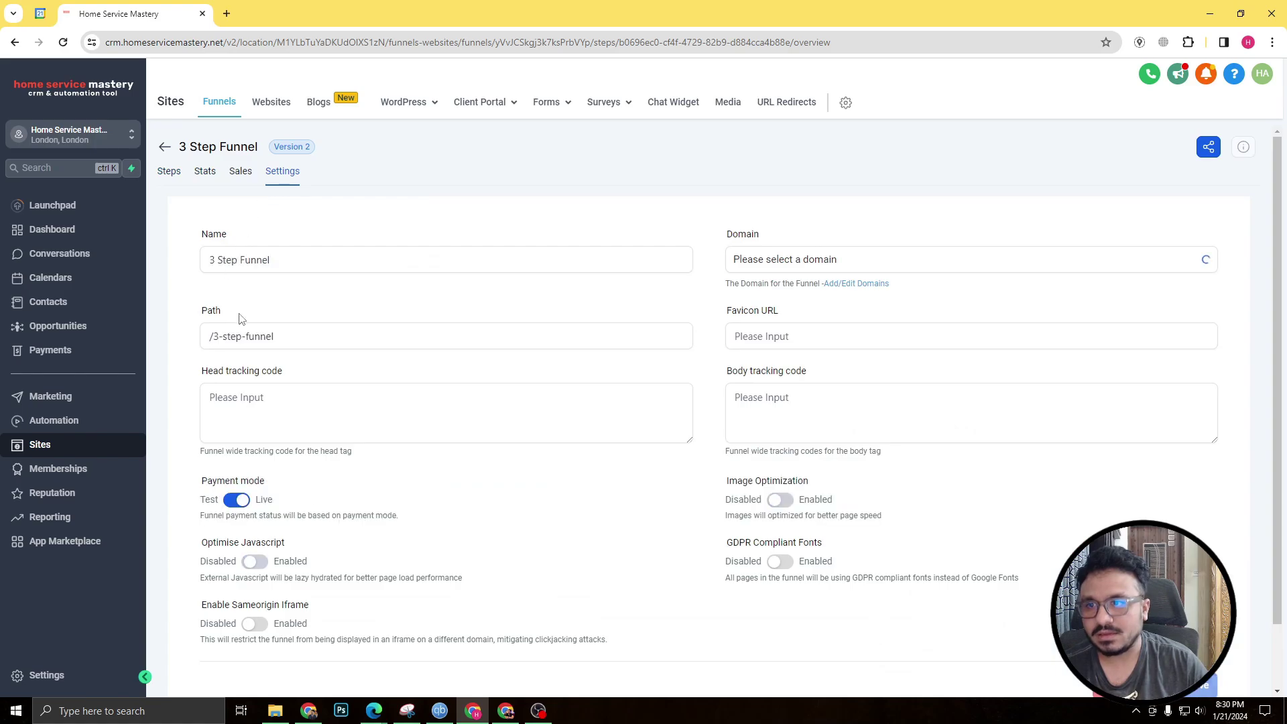
pyautogui.click(318, 409)
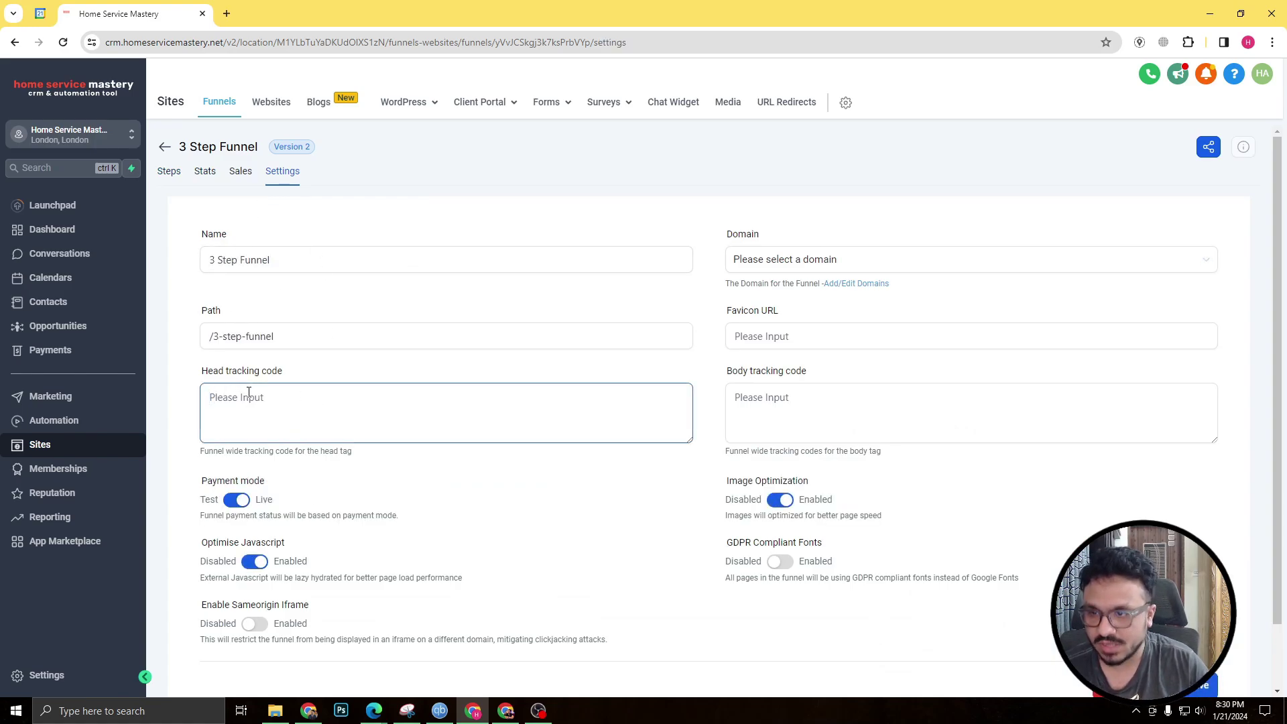
pyautogui.hotkey('ctrl', 'v')
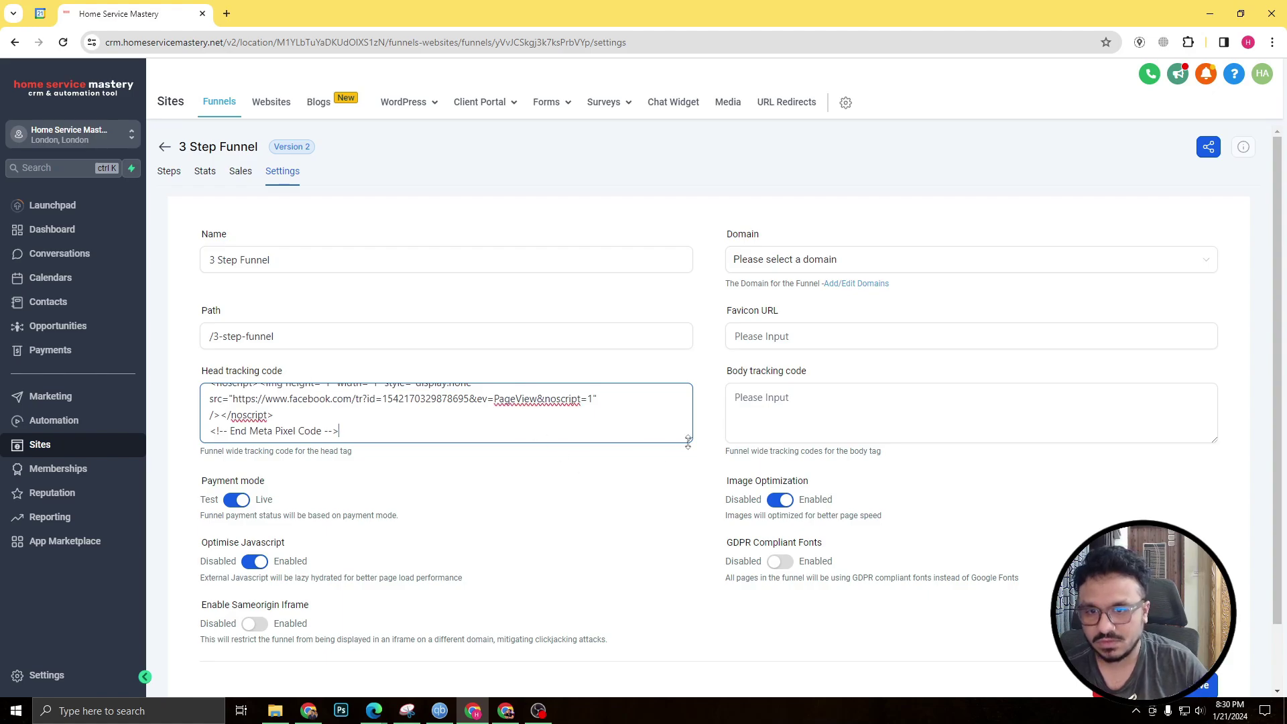
pyautogui.moveTo(689, 440); pyautogui.dragTo(703, 649)
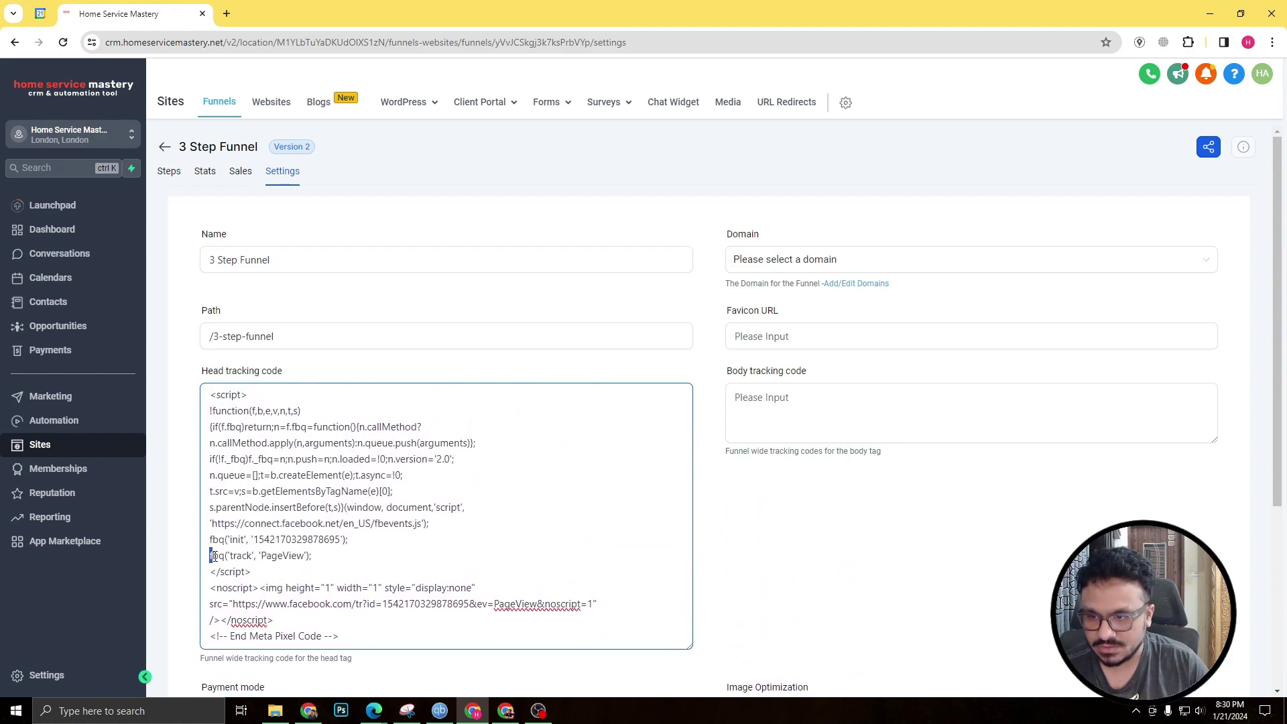
pyautogui.moveTo(211, 556); pyautogui.dragTo(317, 559)
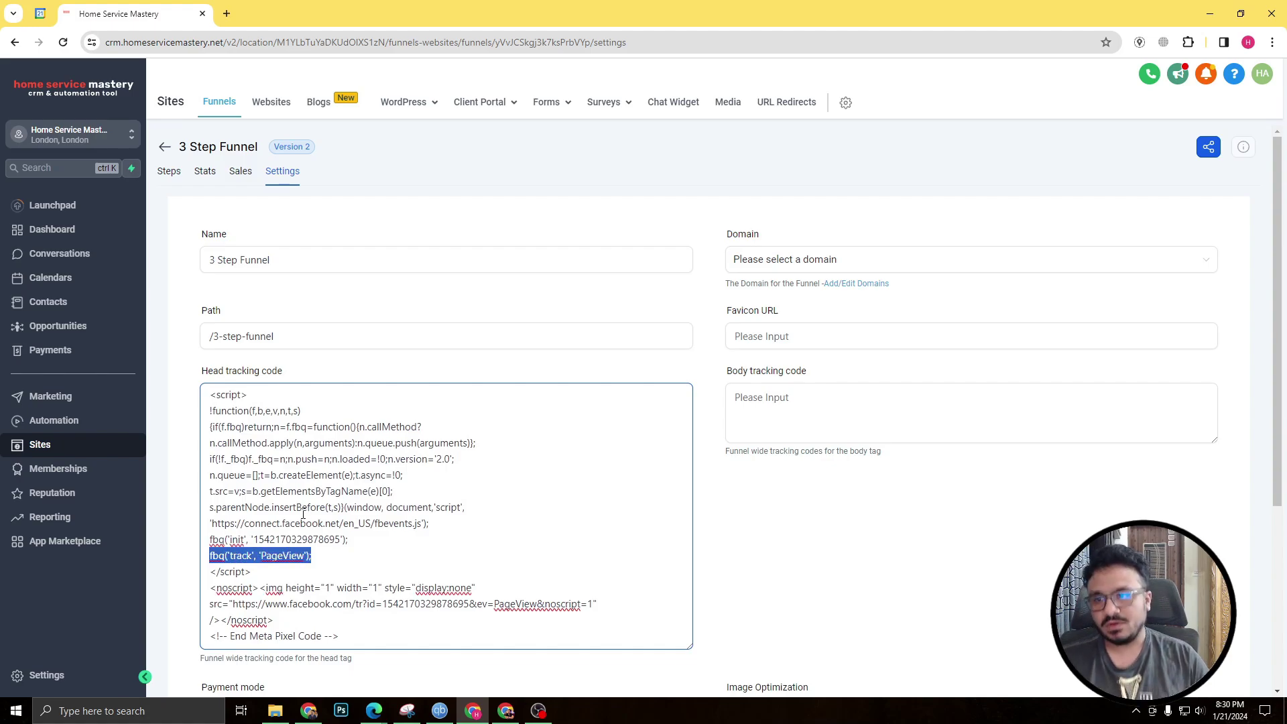
pyautogui.scroll(-3, 595, 474)
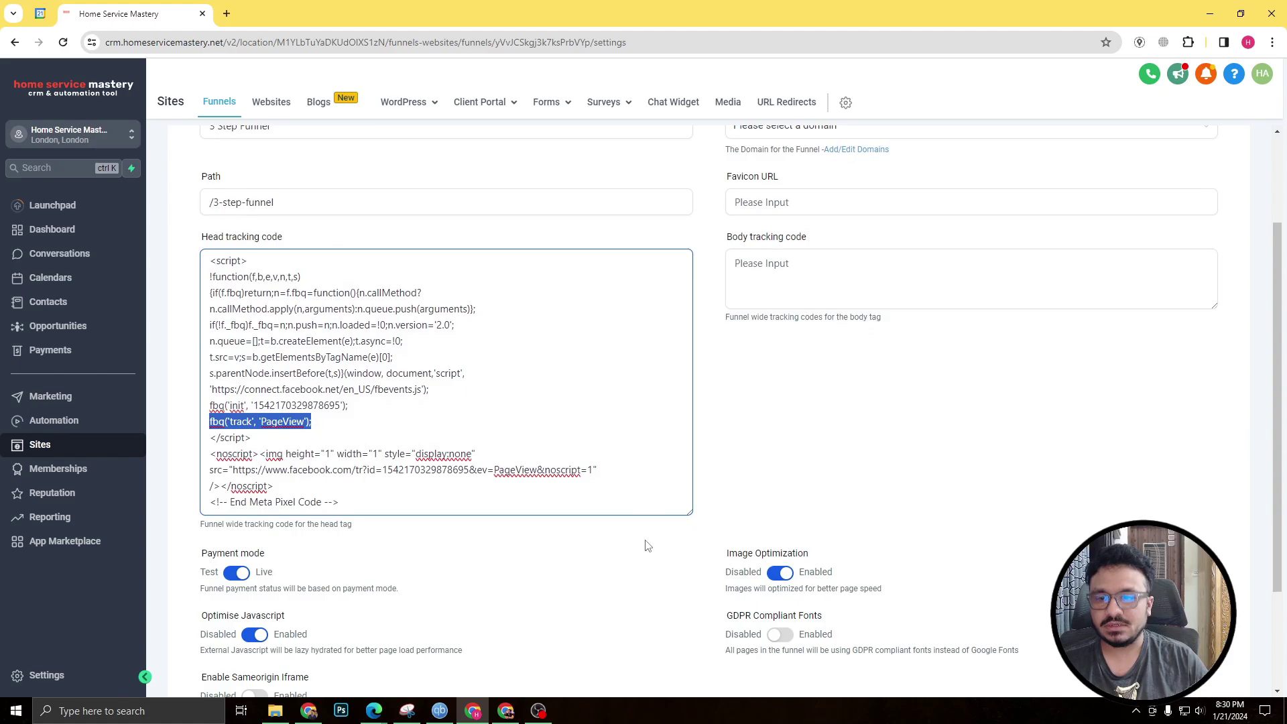
pyautogui.click(628, 554)
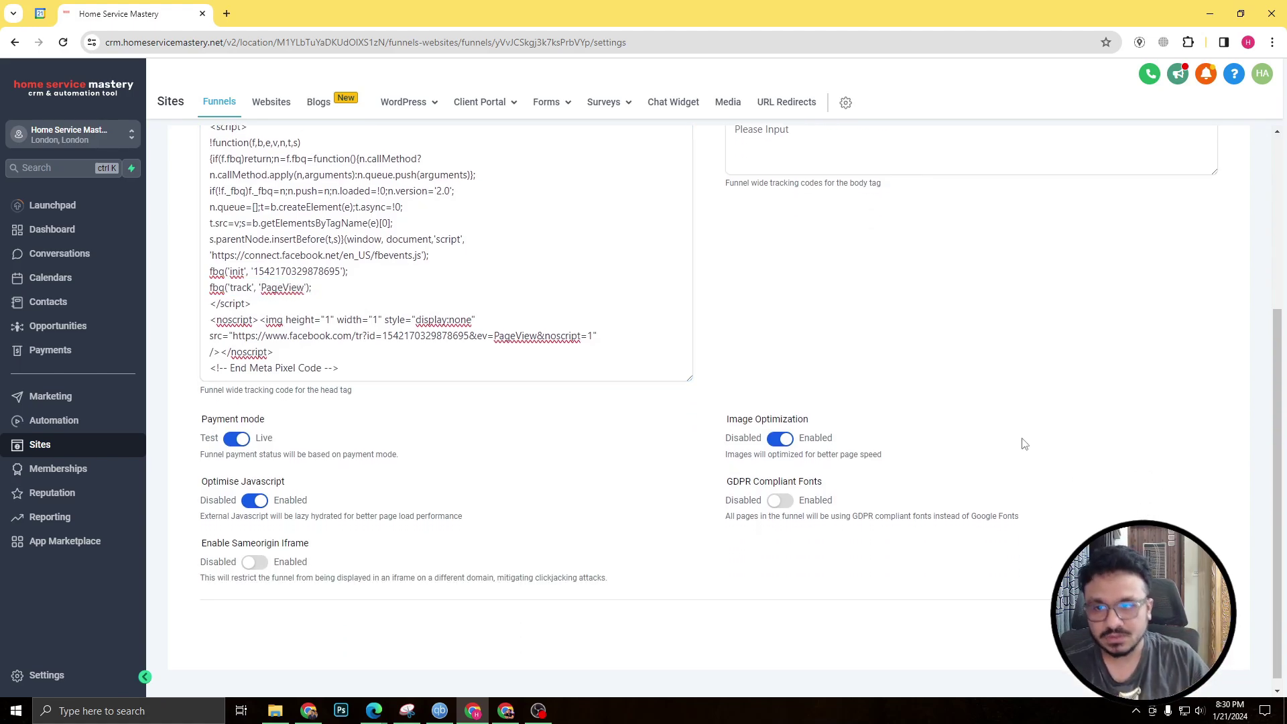
# Recheck the pixel code in the funnel settings, then return to the funnel steps
pyautogui.hotkey('alt', 'Left')
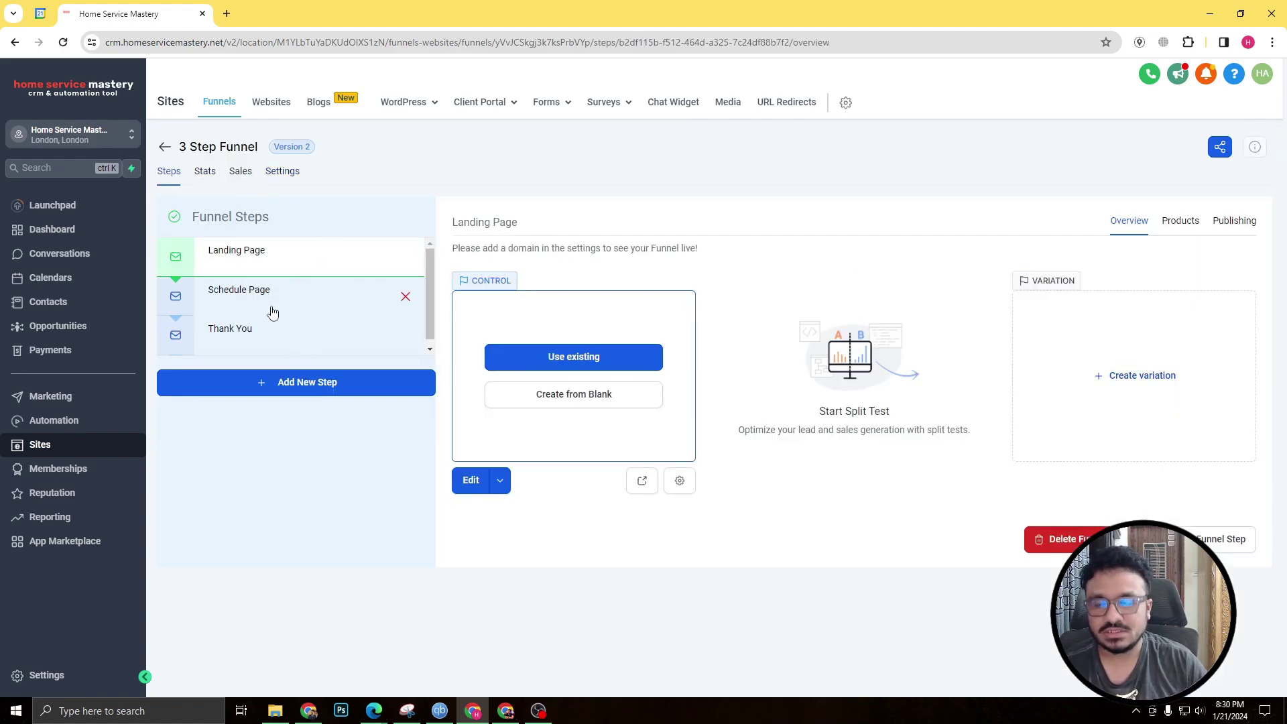
pyautogui.click(293, 177)
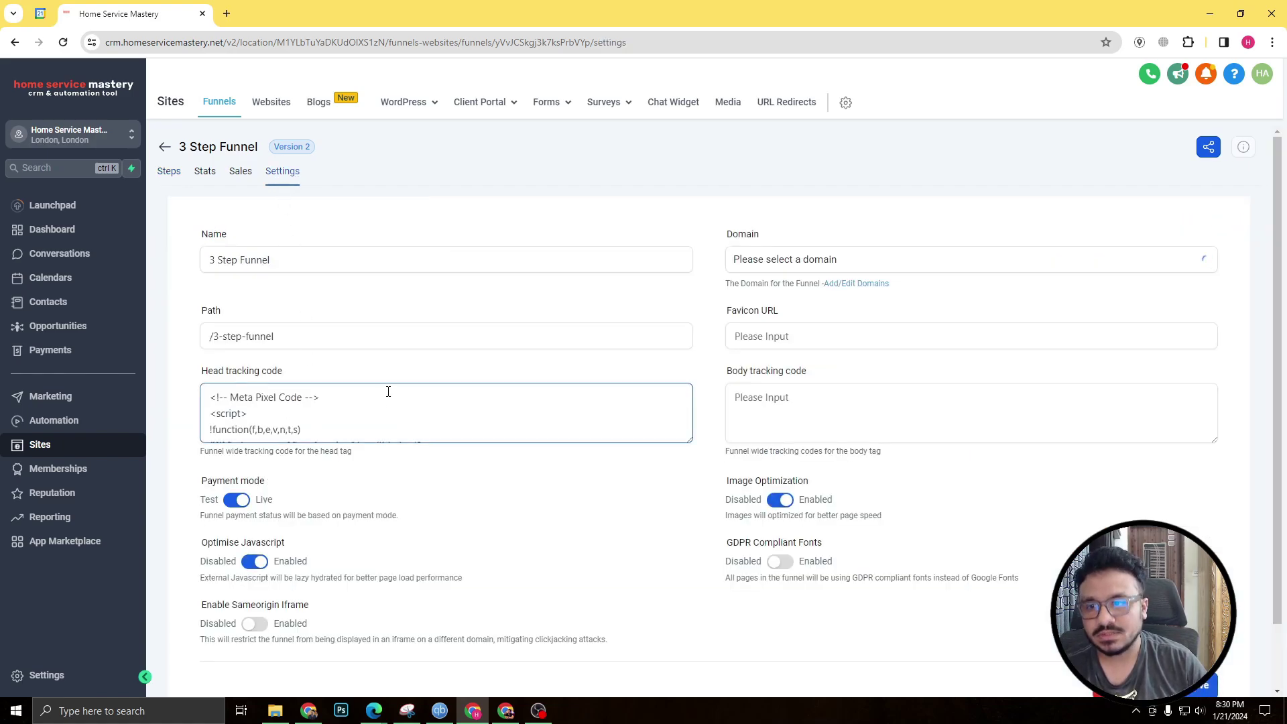
pyautogui.moveTo(690, 439); pyautogui.dragTo(692, 652)
pyautogui.scroll(-1, 505, 554)
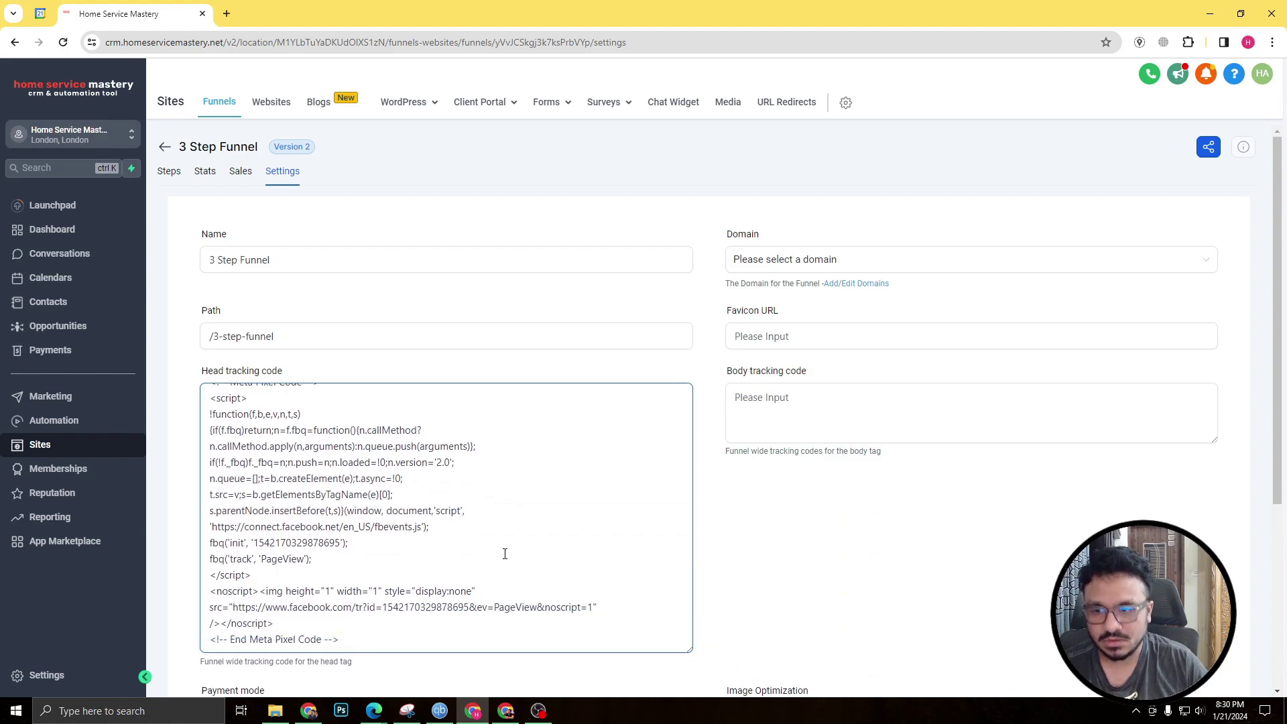
pyautogui.click(301, 209)
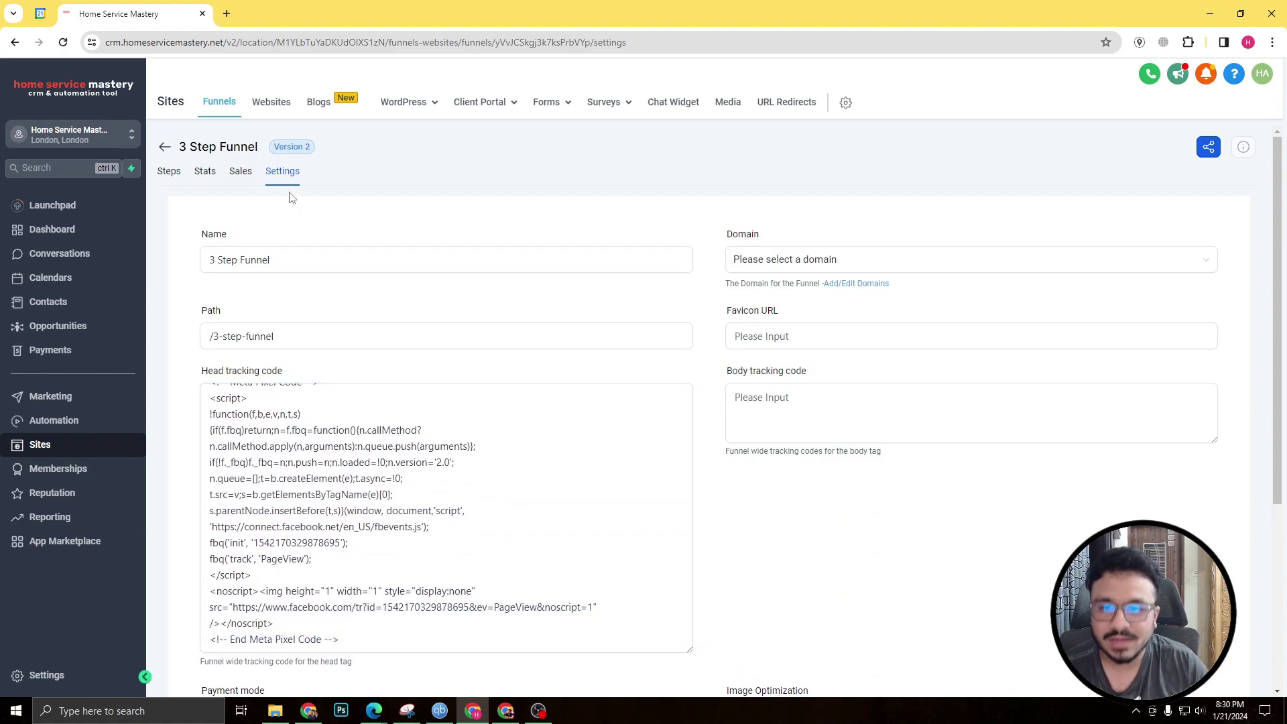
pyautogui.scroll(-2, 296, 261)
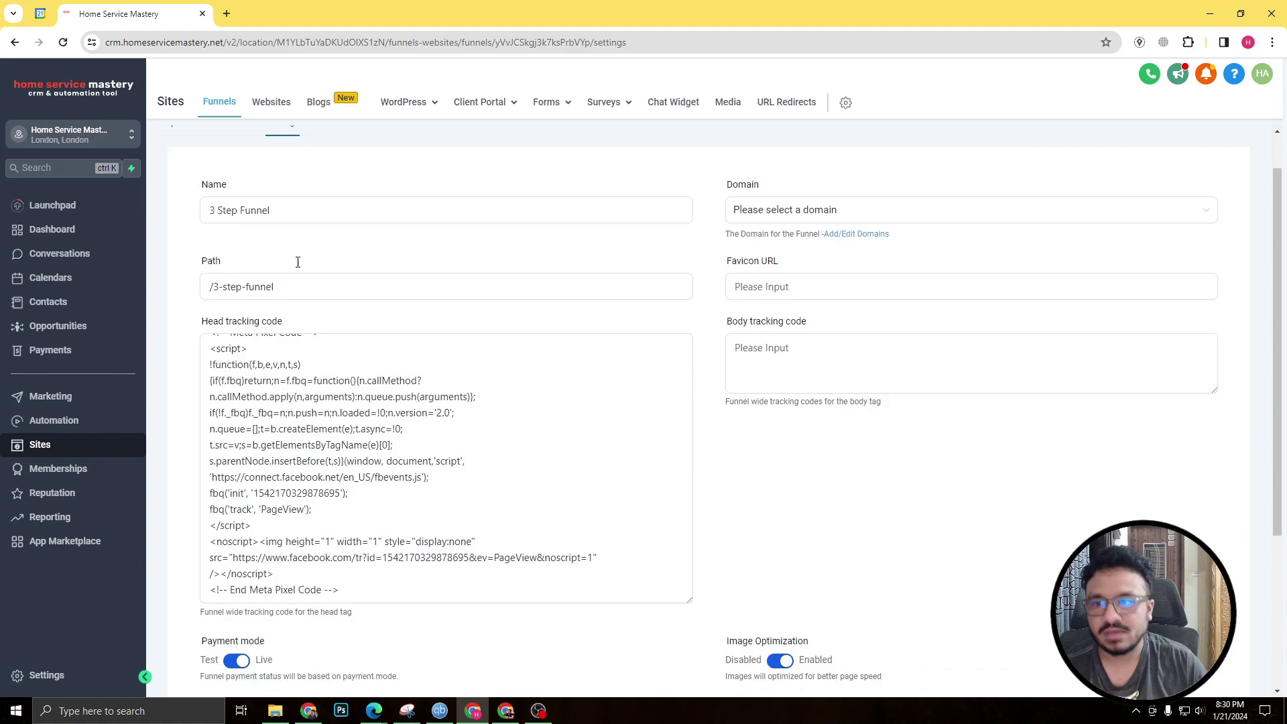
pyautogui.scroll(-2, 709, 403)
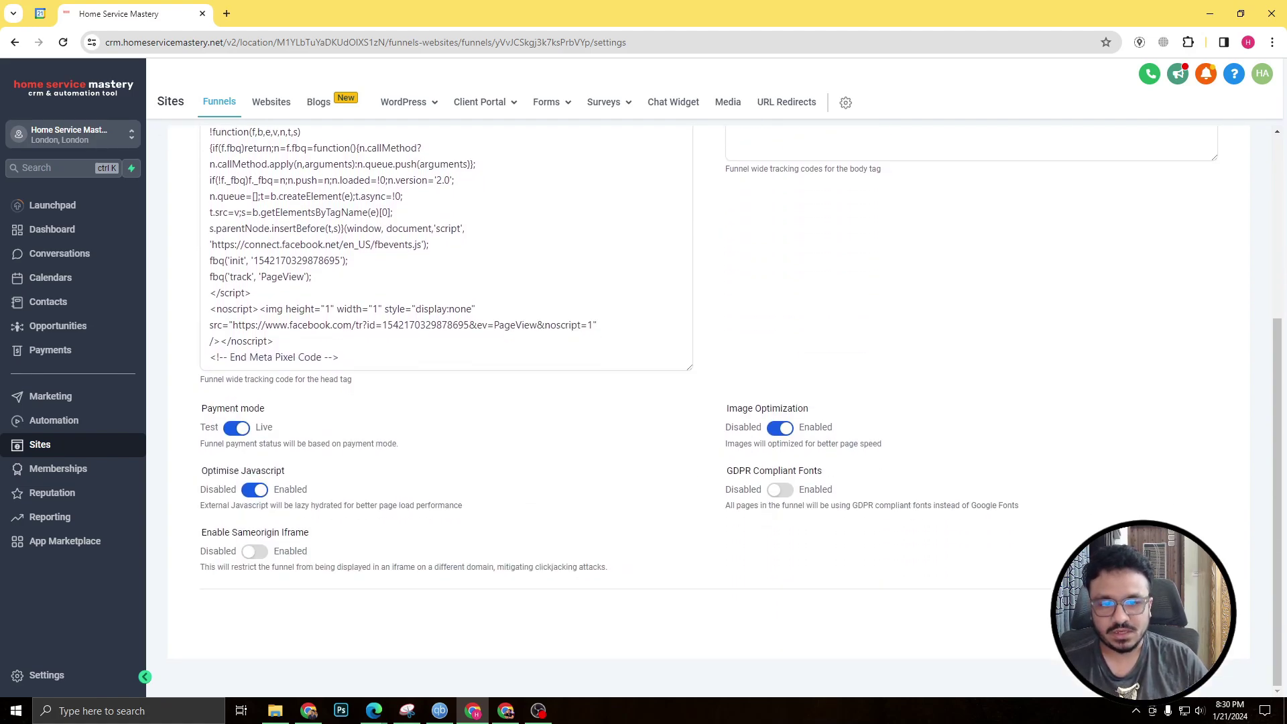
pyautogui.scroll(4, 371, 302)
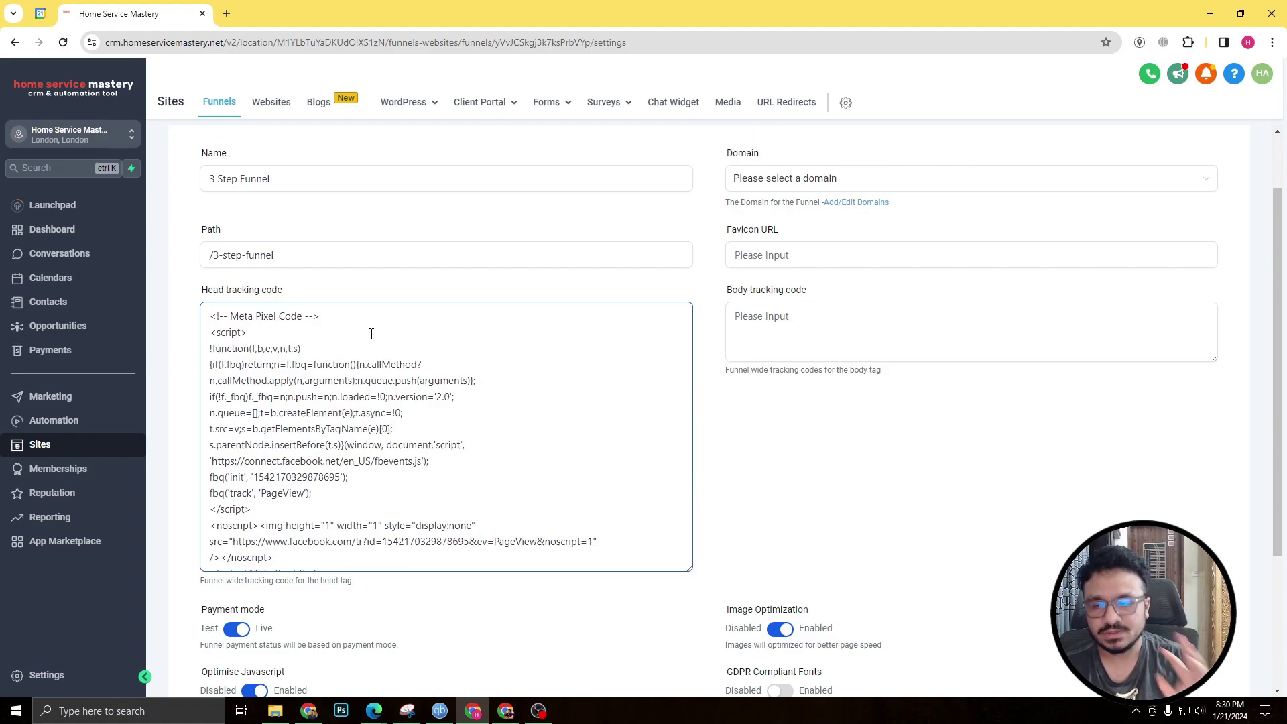
pyautogui.hotkey('alt', 'Left')
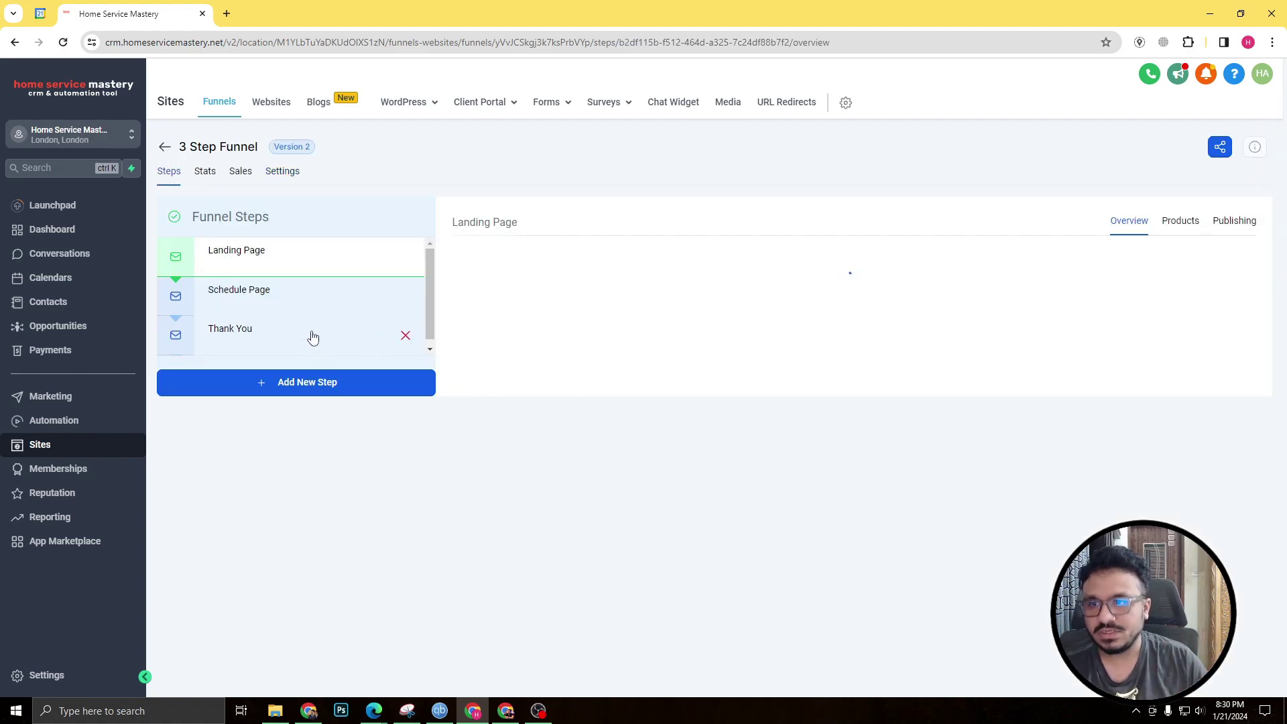
# Open the Schedule Page step in the page builder in a new tab
pyautogui.click(279, 296)
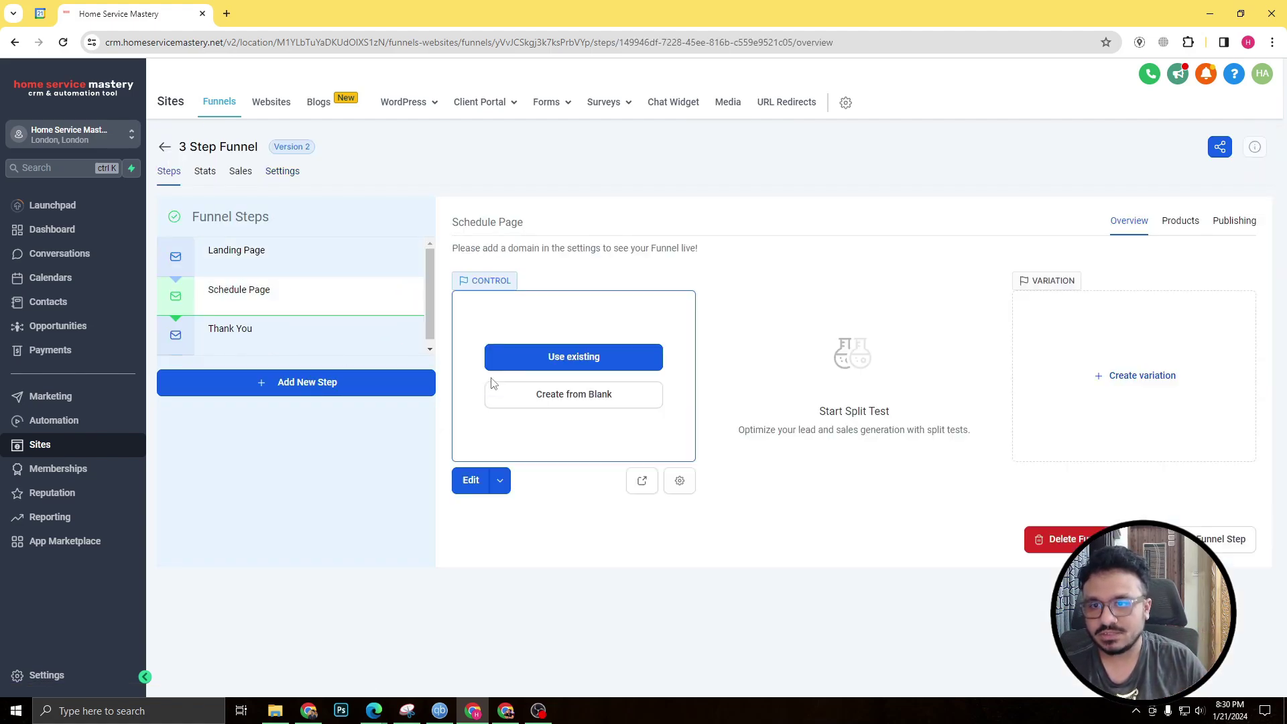
pyautogui.click(501, 481)
pyautogui.click(510, 449)
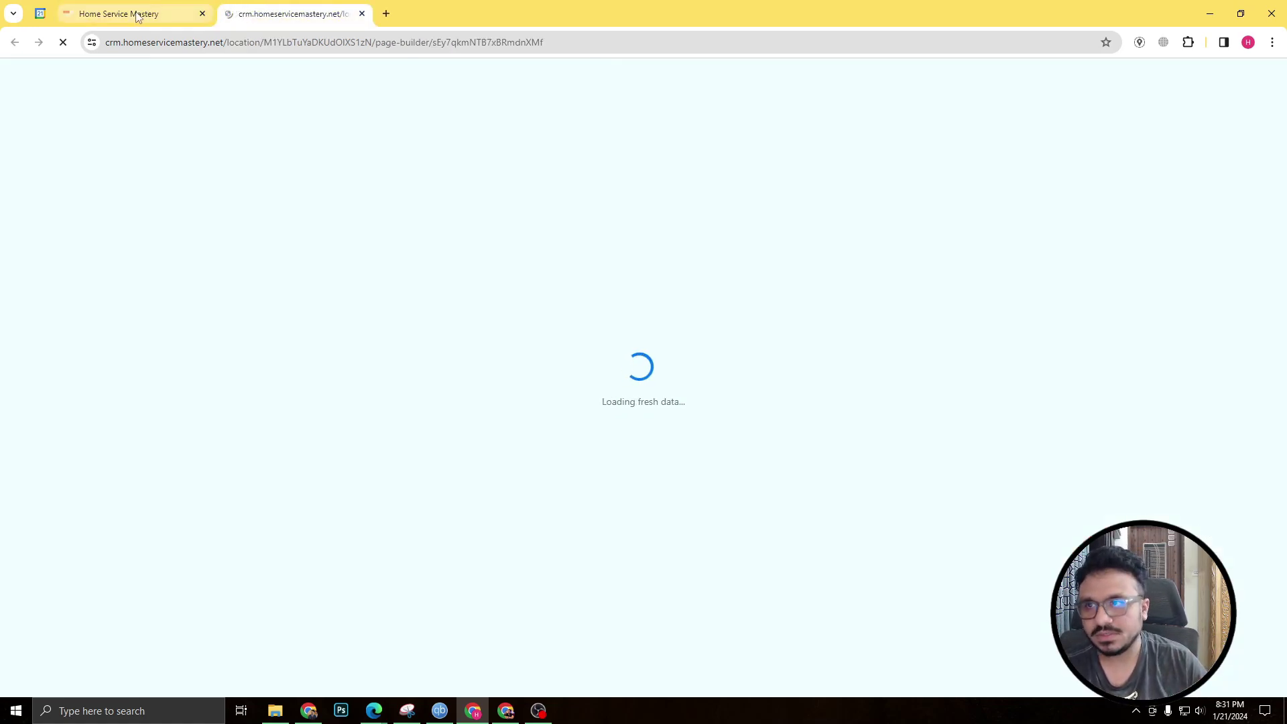
pyautogui.moveTo(125, 13)
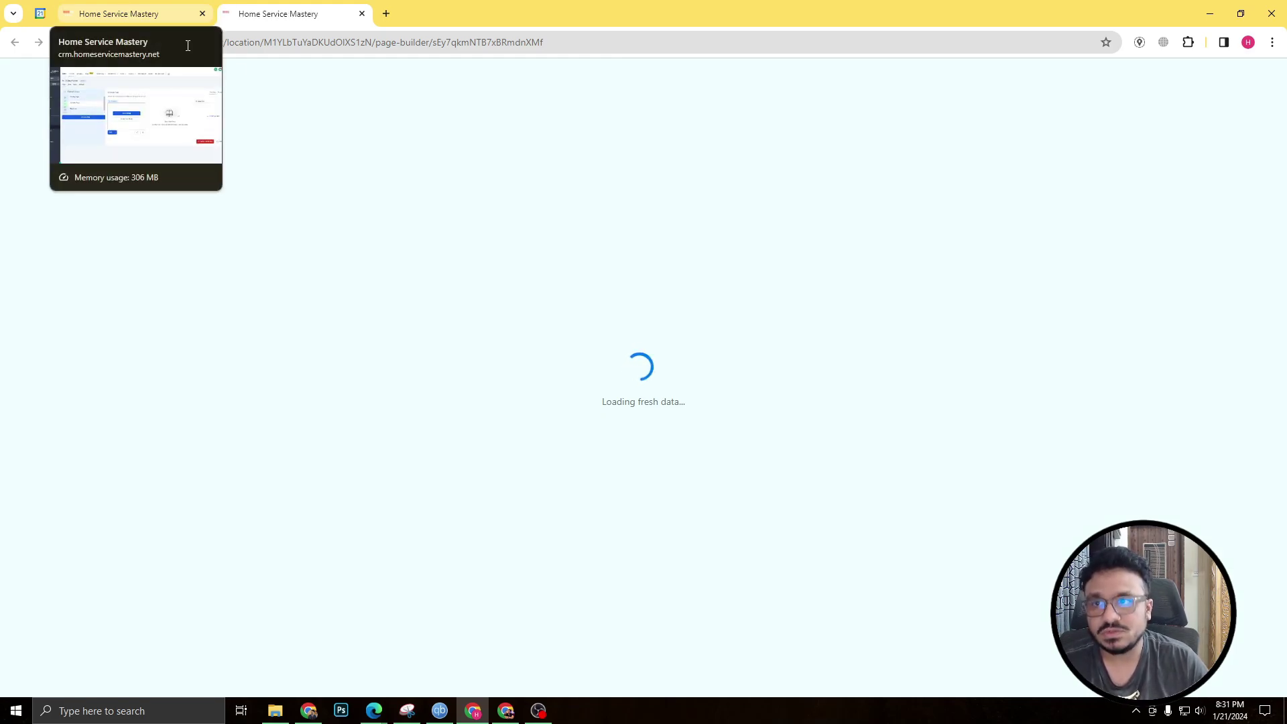
pyautogui.click(125, 13)
pyautogui.click(284, 5)
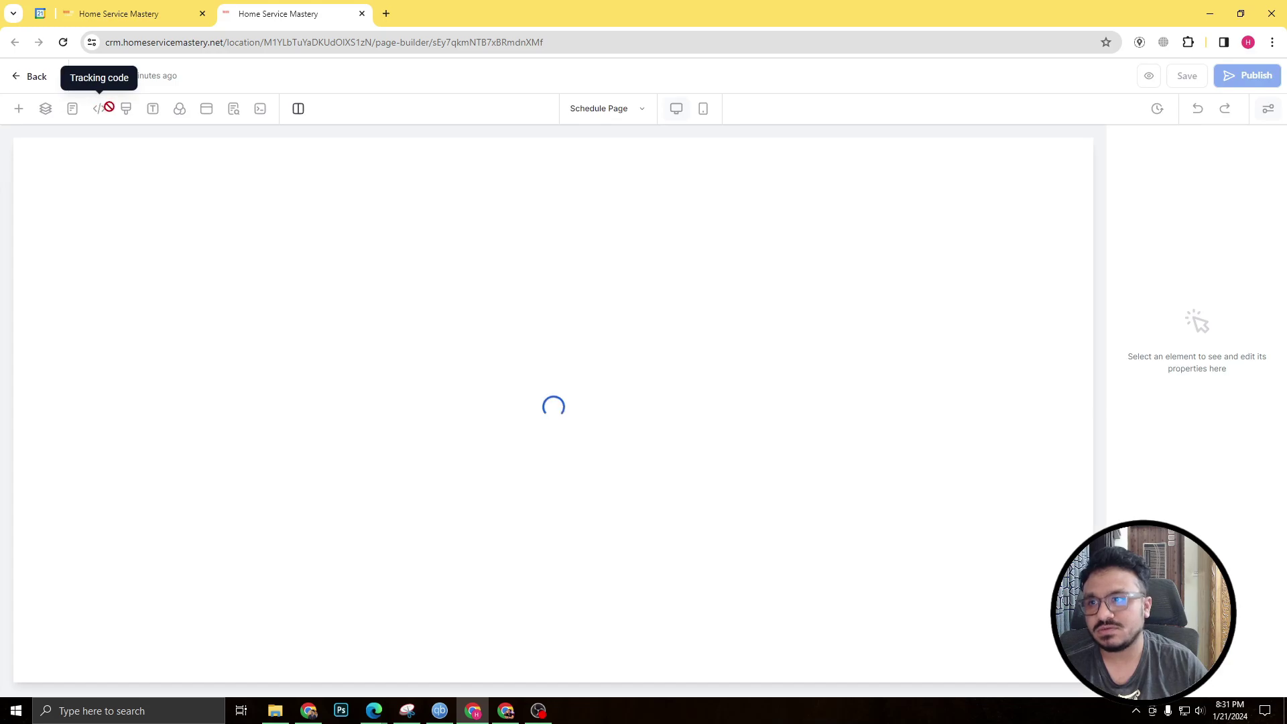
# Start a <script> block in the Schedule Page's header tracking code
pyautogui.click(100, 109)
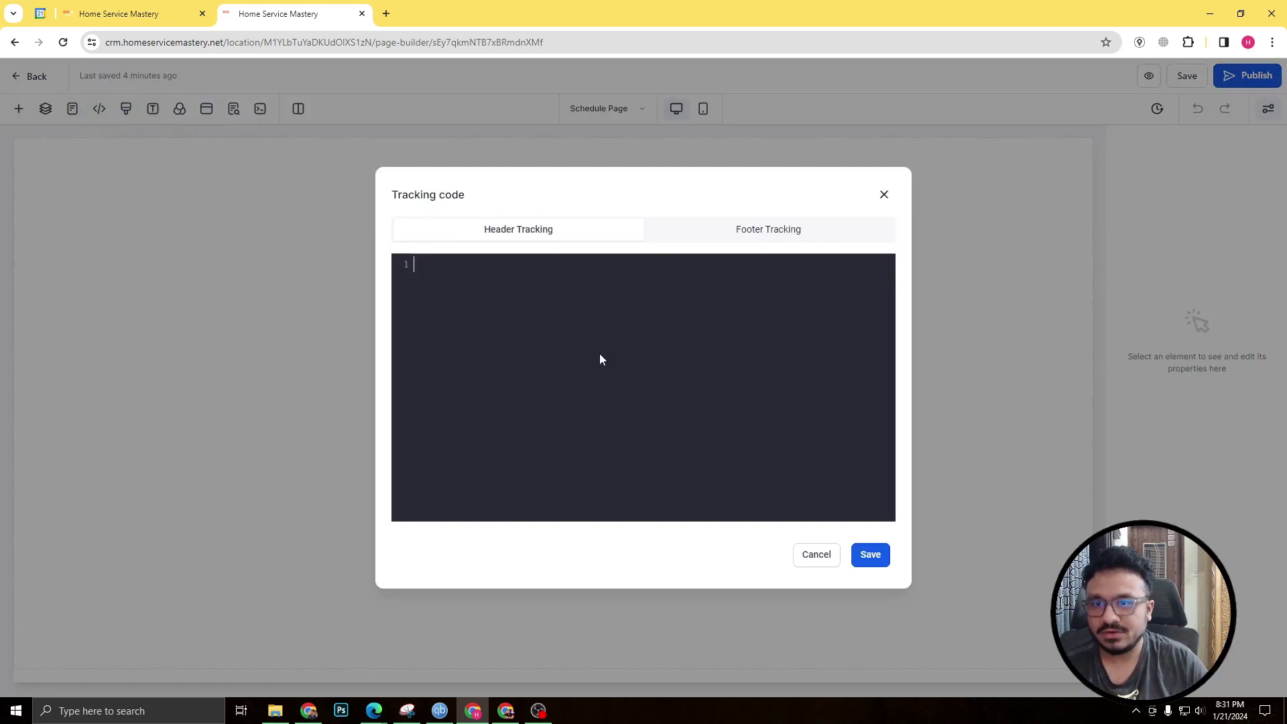
pyautogui.click(590, 335)
pyautogui.write('<script>')
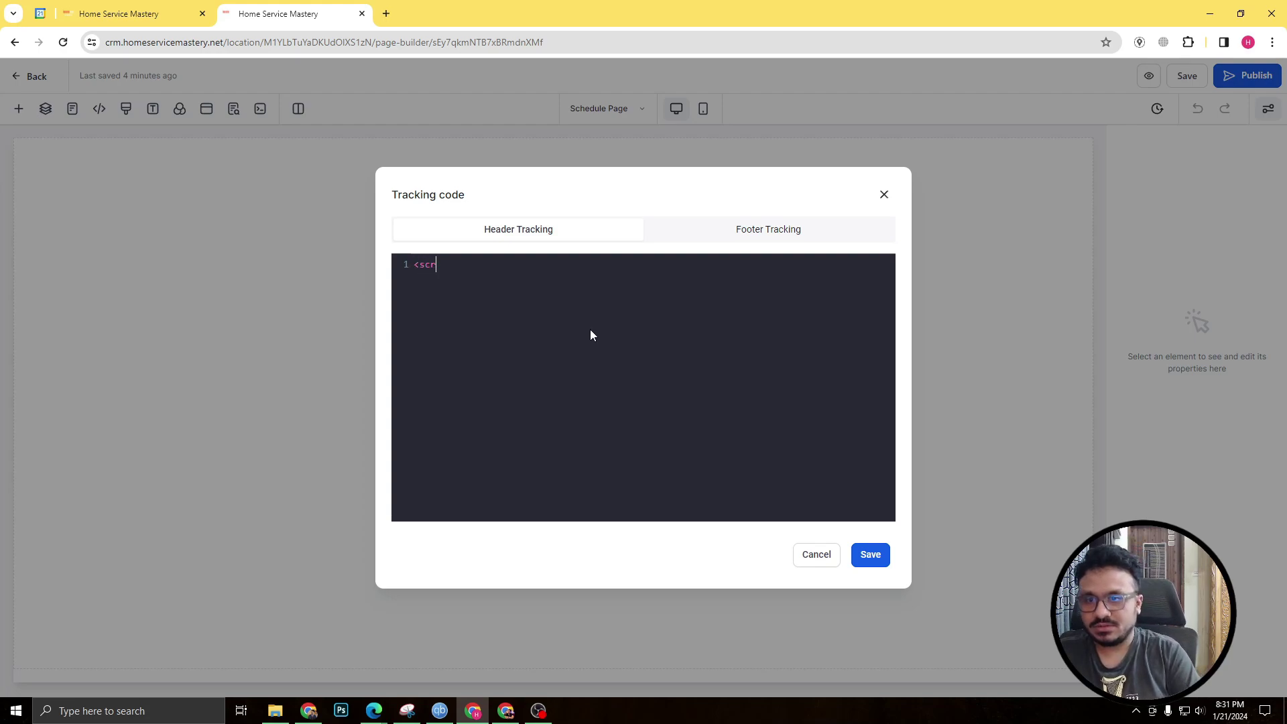
pyautogui.press('Return')
pyautogui.press('Return')
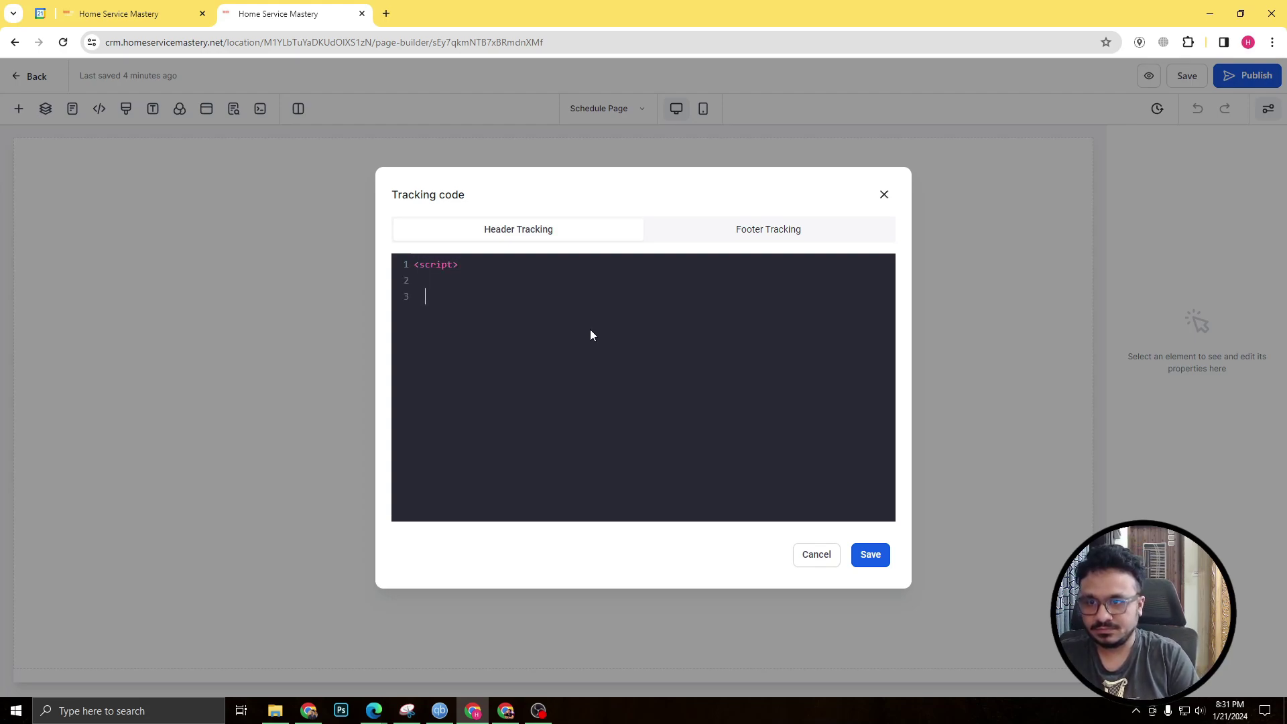
pyautogui.write('</s')
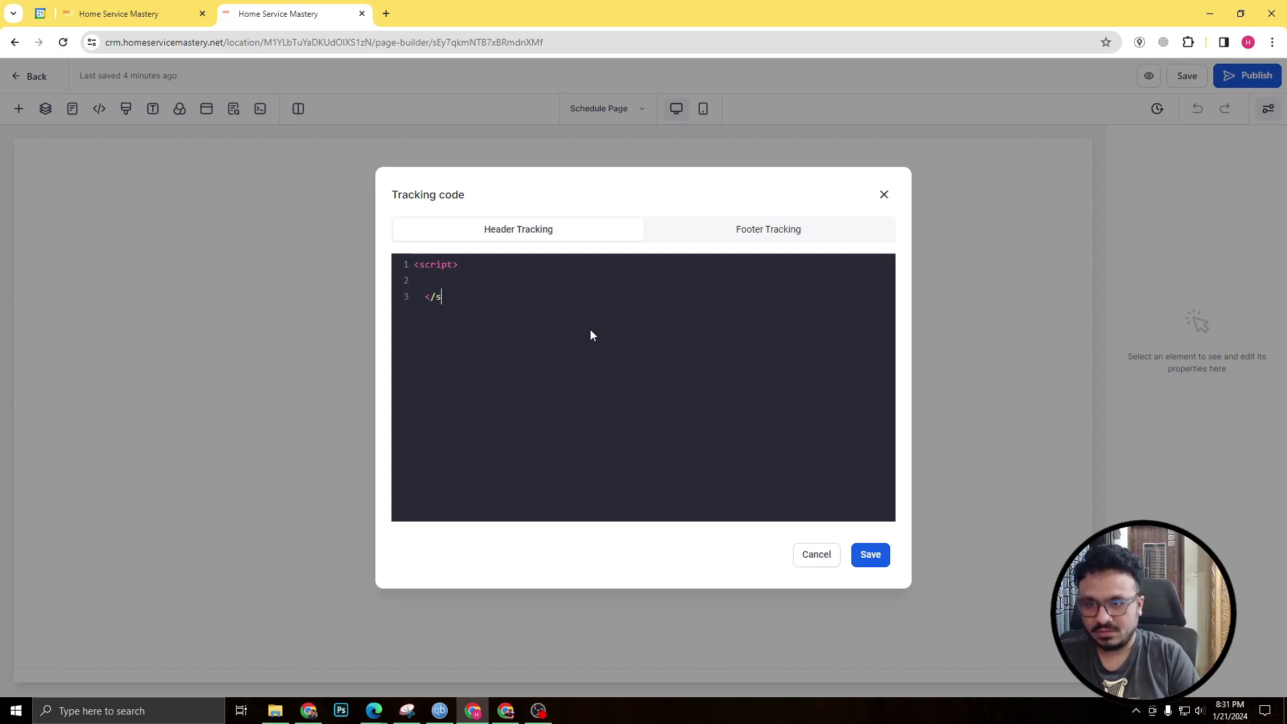
pyautogui.write('cript>')
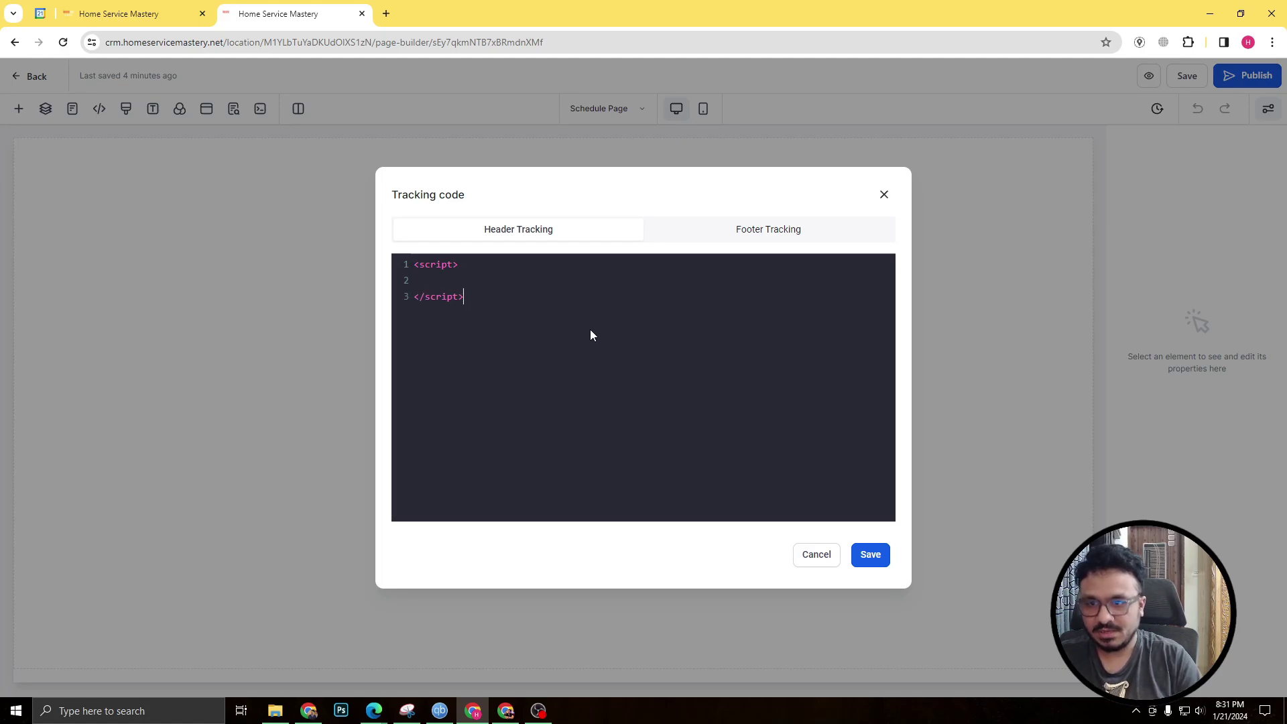
pyautogui.write('fbq')
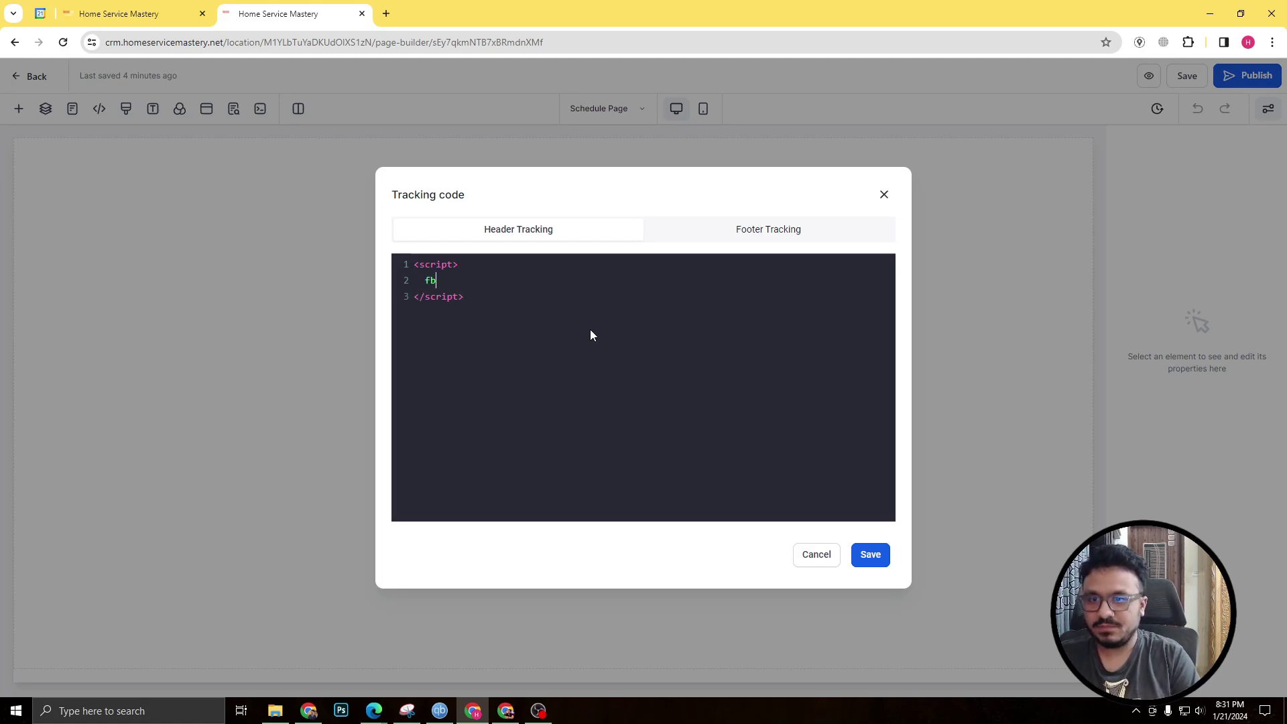
# Select the PageView tracking line in the funnel's head tracking pixel code
pyautogui.click(141, 14)
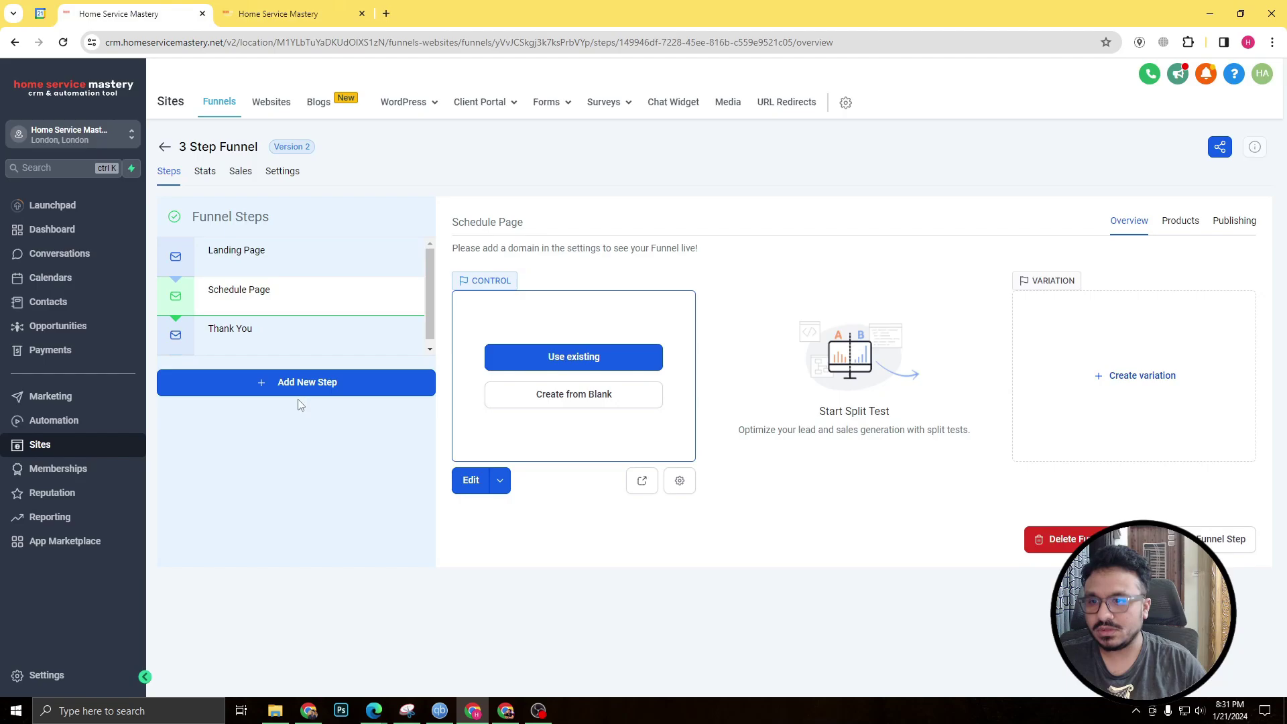
pyautogui.click(282, 172)
pyautogui.scroll(-2, 287, 201)
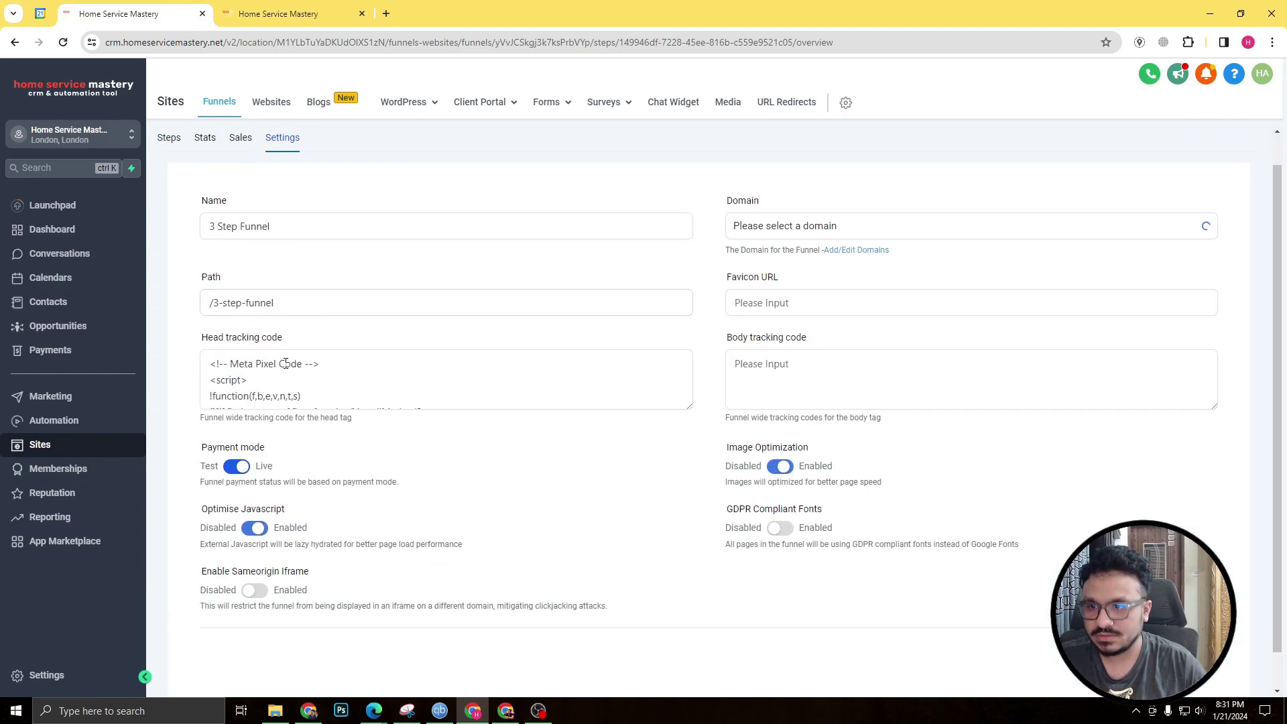
pyautogui.moveTo(690, 373); pyautogui.dragTo(691, 571)
pyautogui.moveTo(312, 502); pyautogui.dragTo(195, 508)
pyautogui.hotkey('ctrl', 'c')
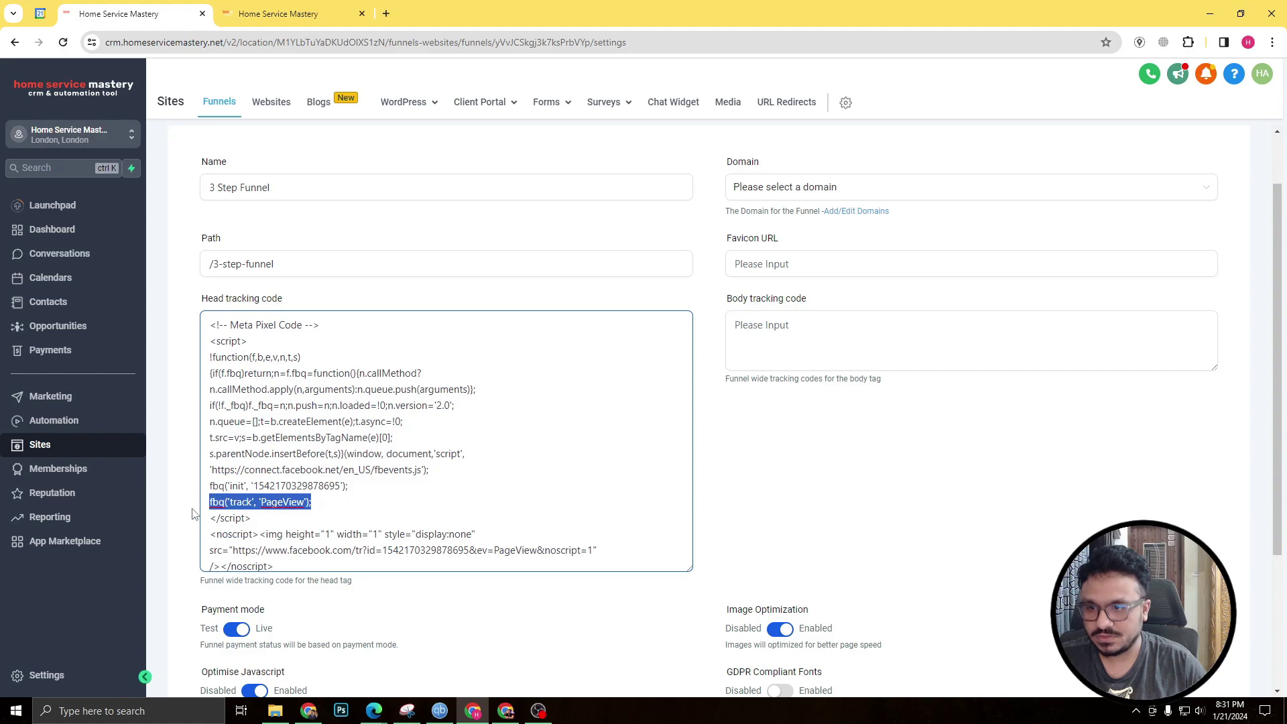
# Paste the line, change PageView to Lead, and save the tracking code and page
pyautogui.click(246, 5)
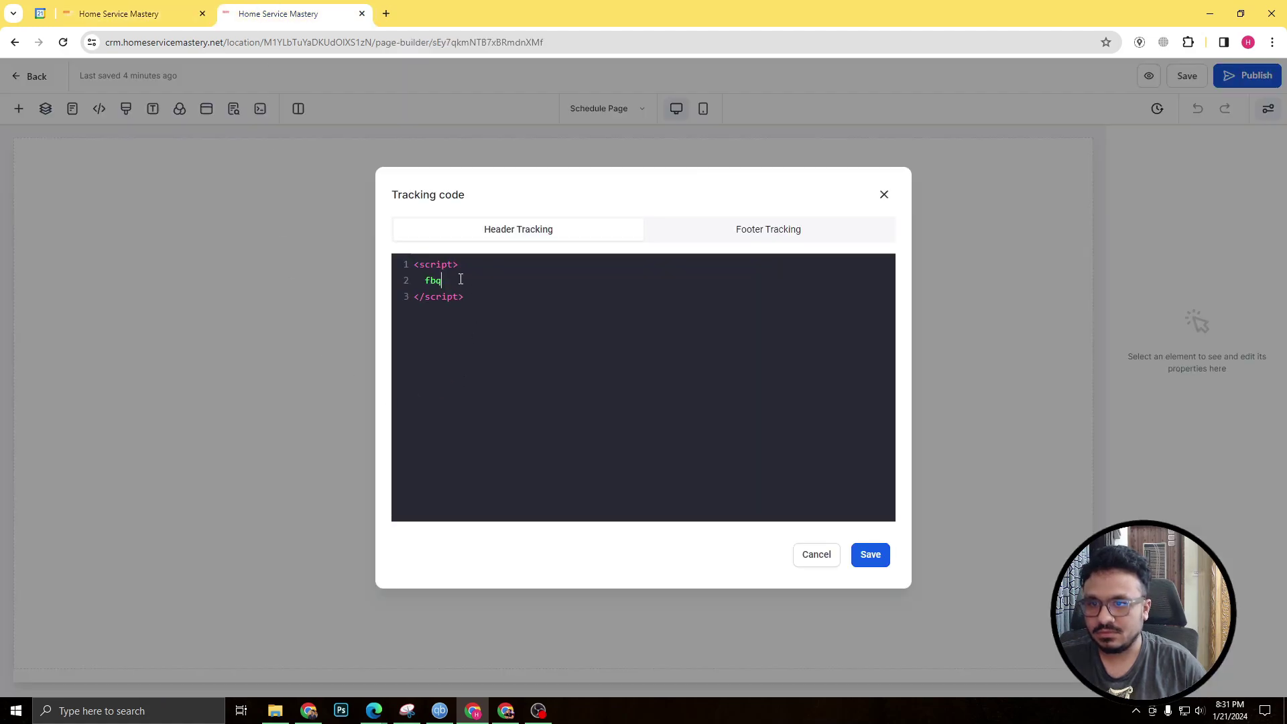
pyautogui.hotkey('ctrl', 'v')
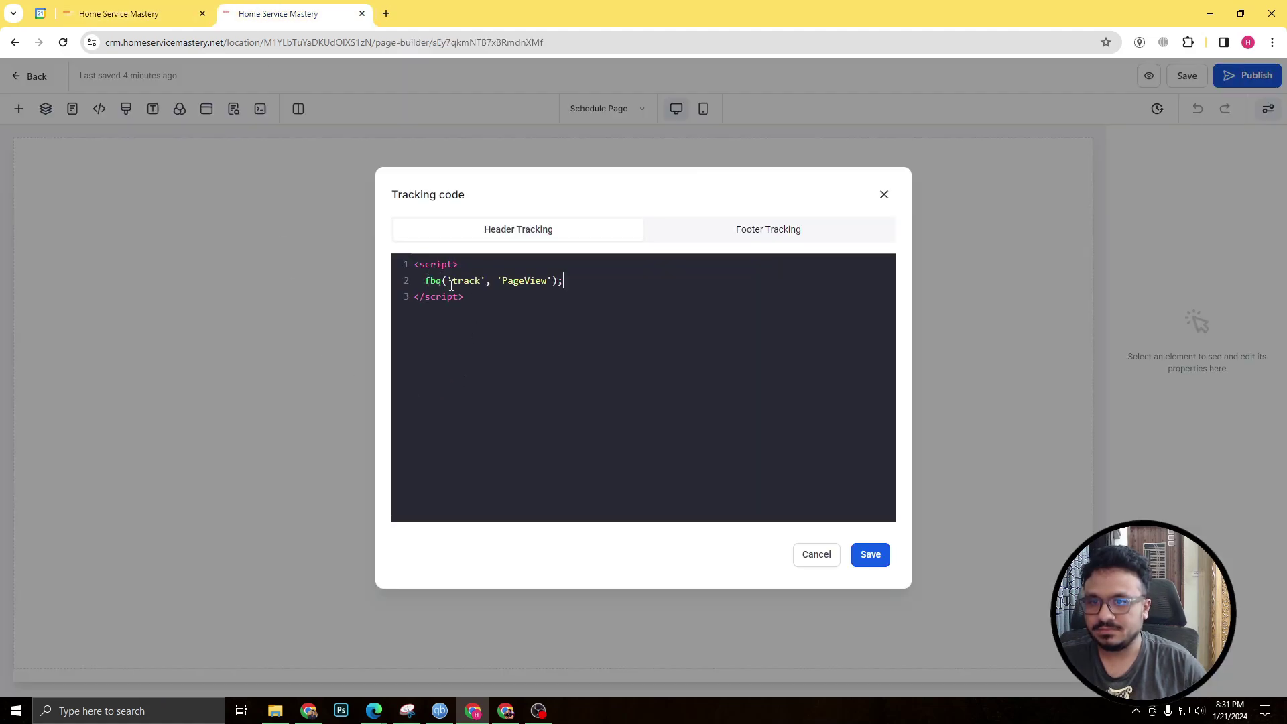
pyautogui.doubleClick(516, 282)
pyautogui.write('Lead')
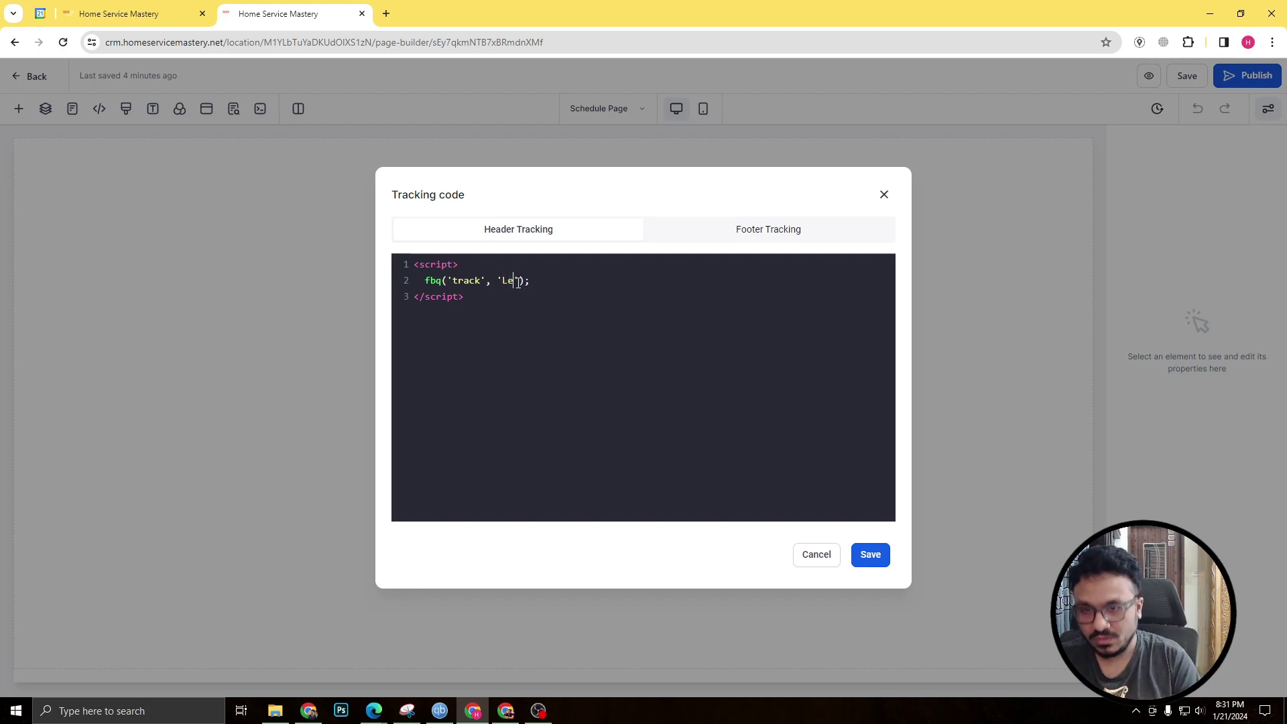
pyautogui.click(873, 566)
pyautogui.click(1192, 78)
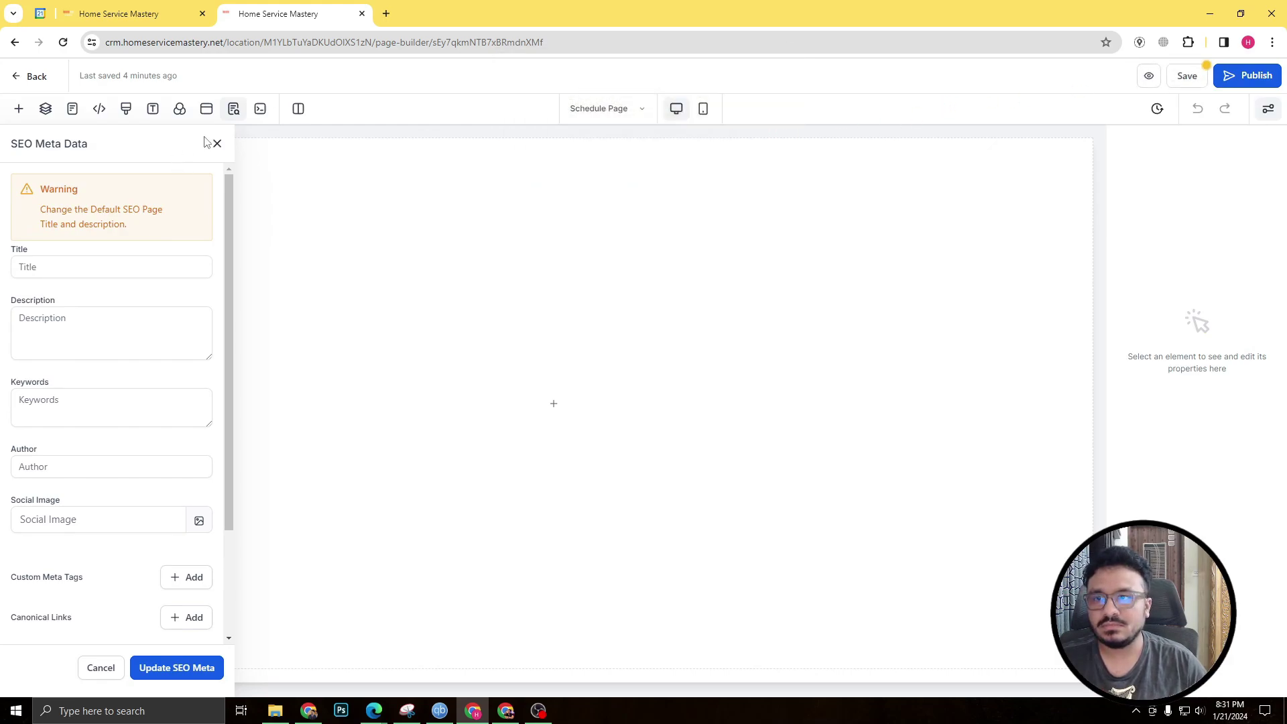
# Add a Full Width section with a 1 Column row and a Headline to the Schedule Page
pyautogui.click(215, 144)
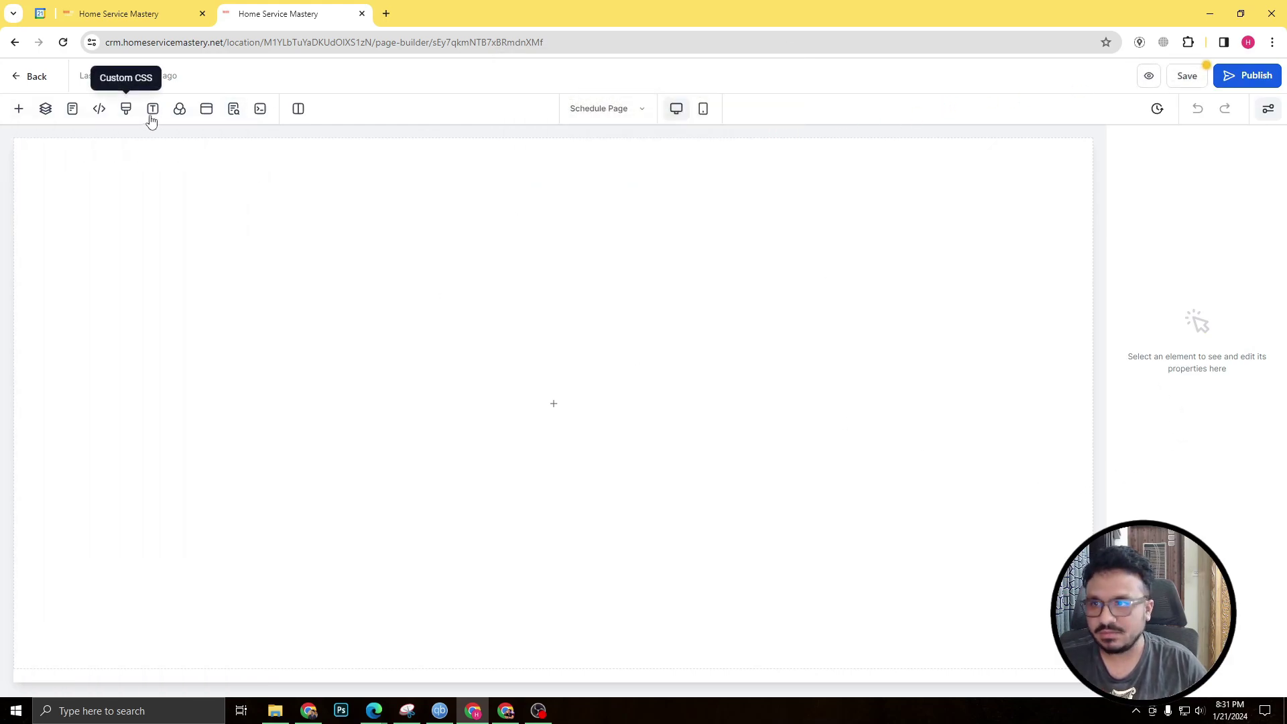
pyautogui.click(19, 109)
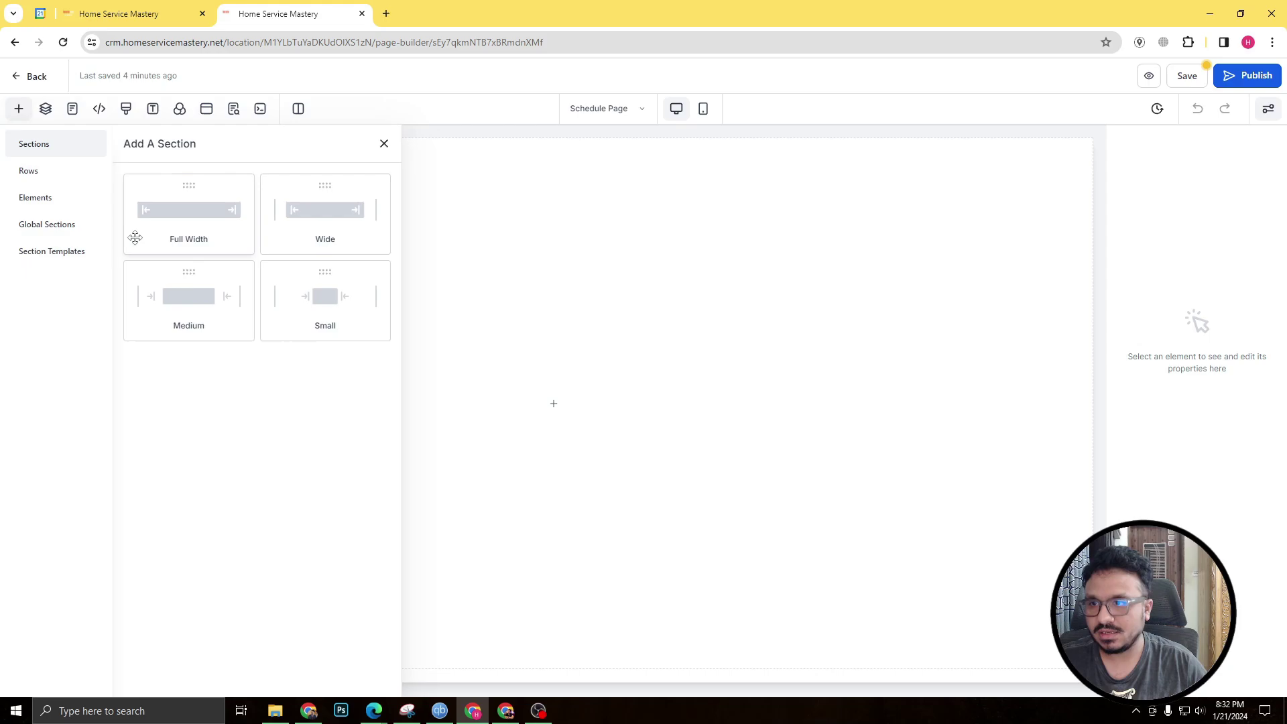
pyautogui.moveTo(186, 229); pyautogui.dragTo(526, 210)
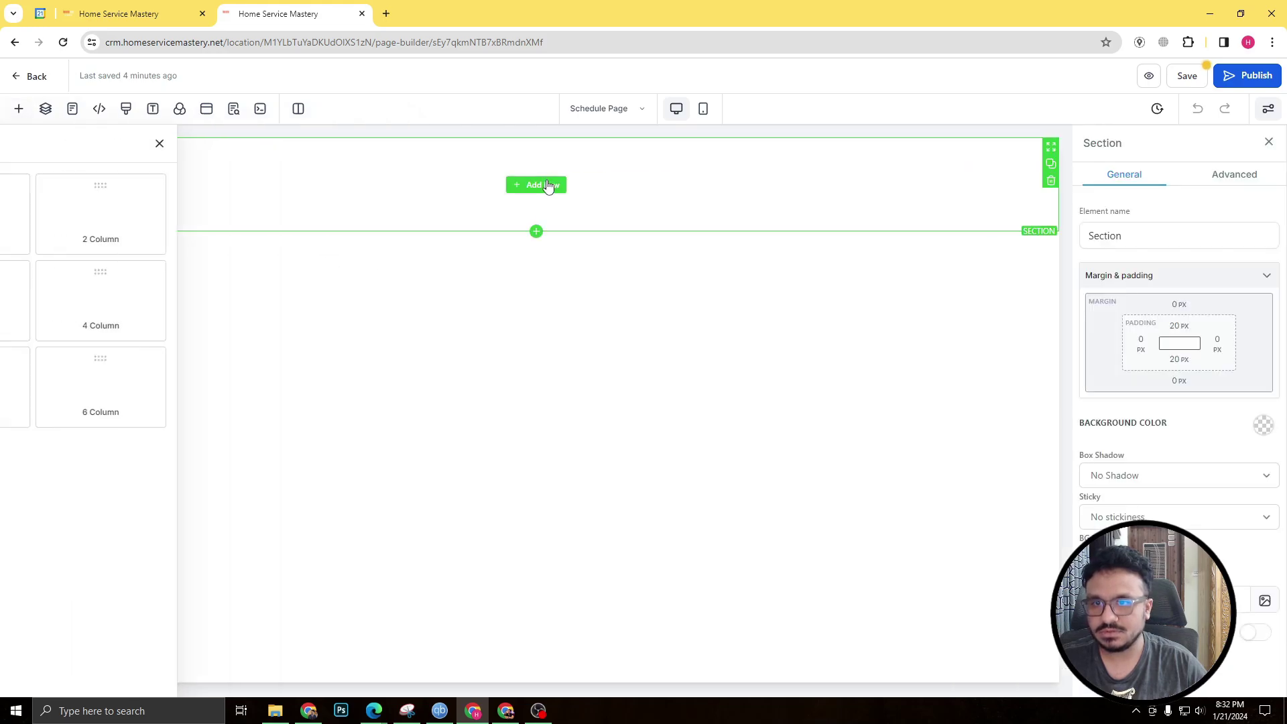
pyautogui.click(159, 228)
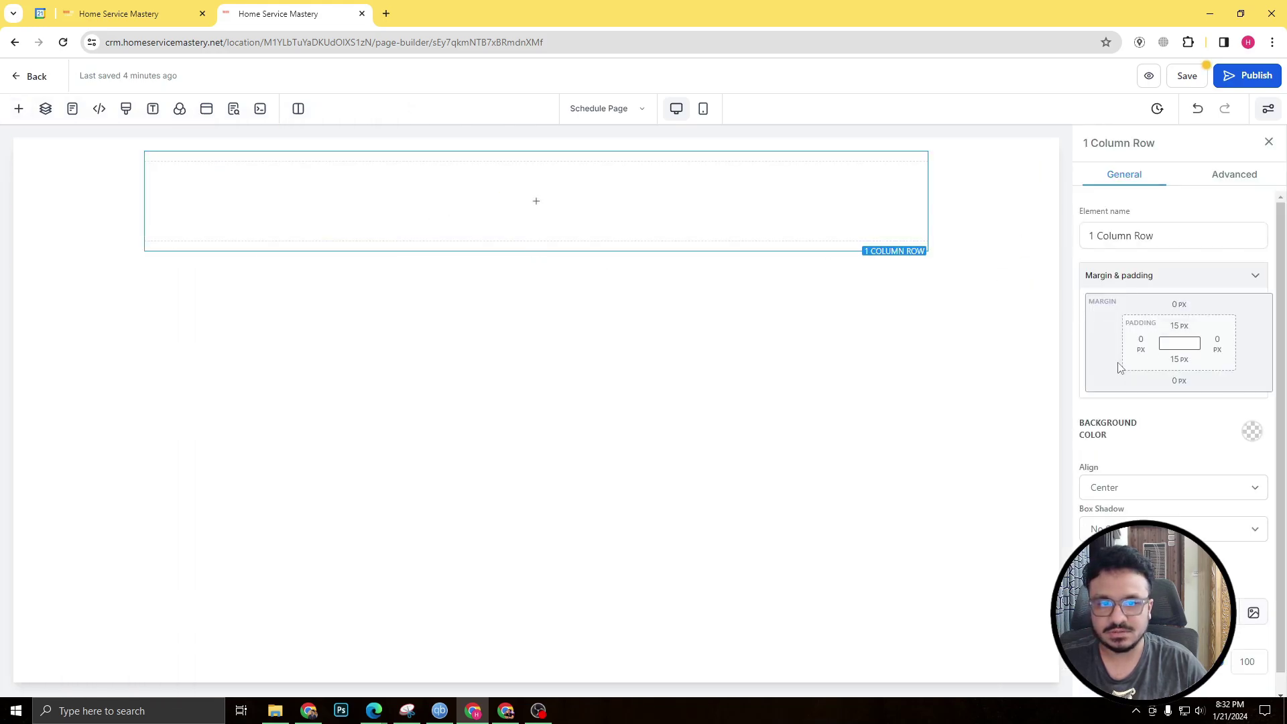
pyautogui.click(527, 199)
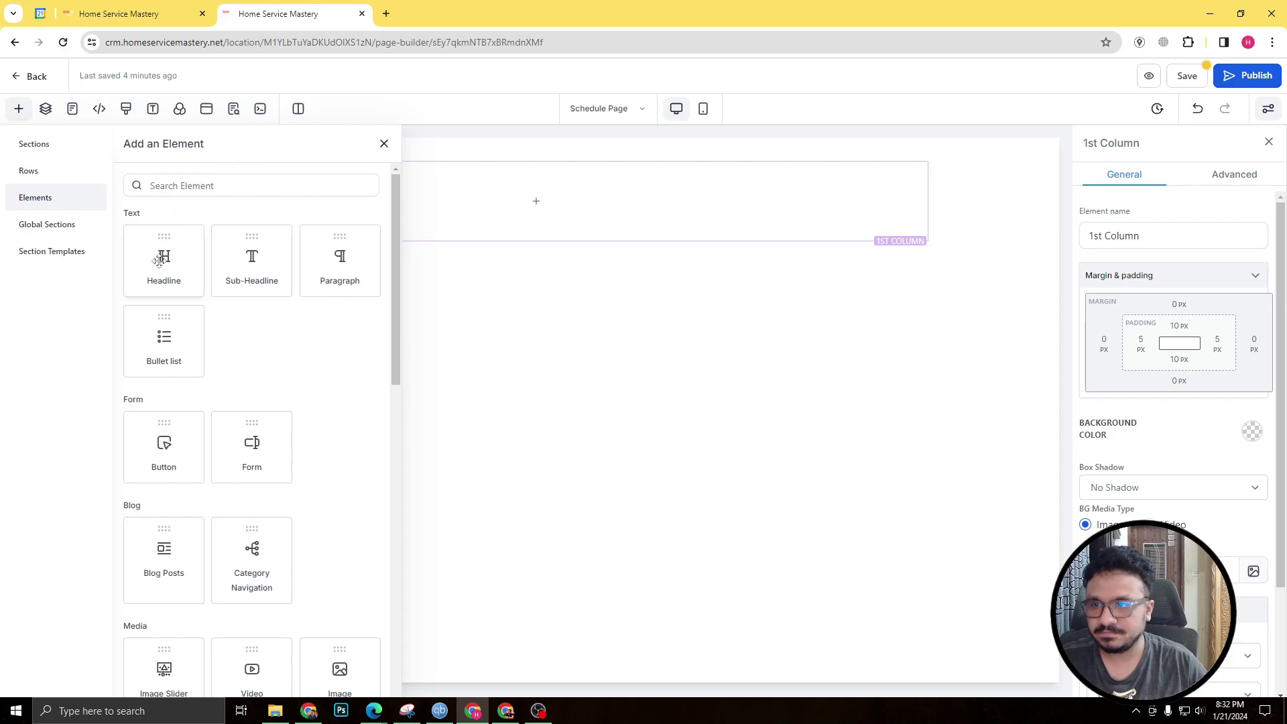
pyautogui.click(161, 261)
# Save the Schedule Page, dismiss the domain prompt, and return to the funnel settings tab
pyautogui.click(1175, 77)
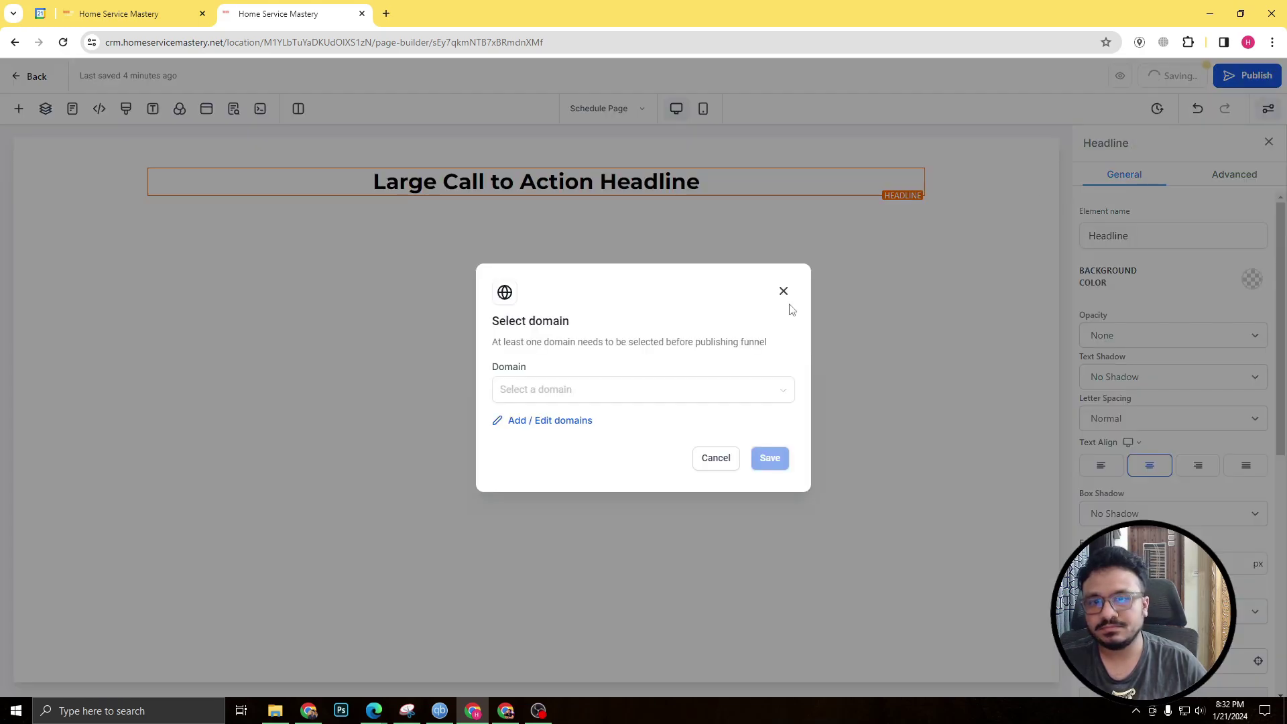
pyautogui.click(782, 293)
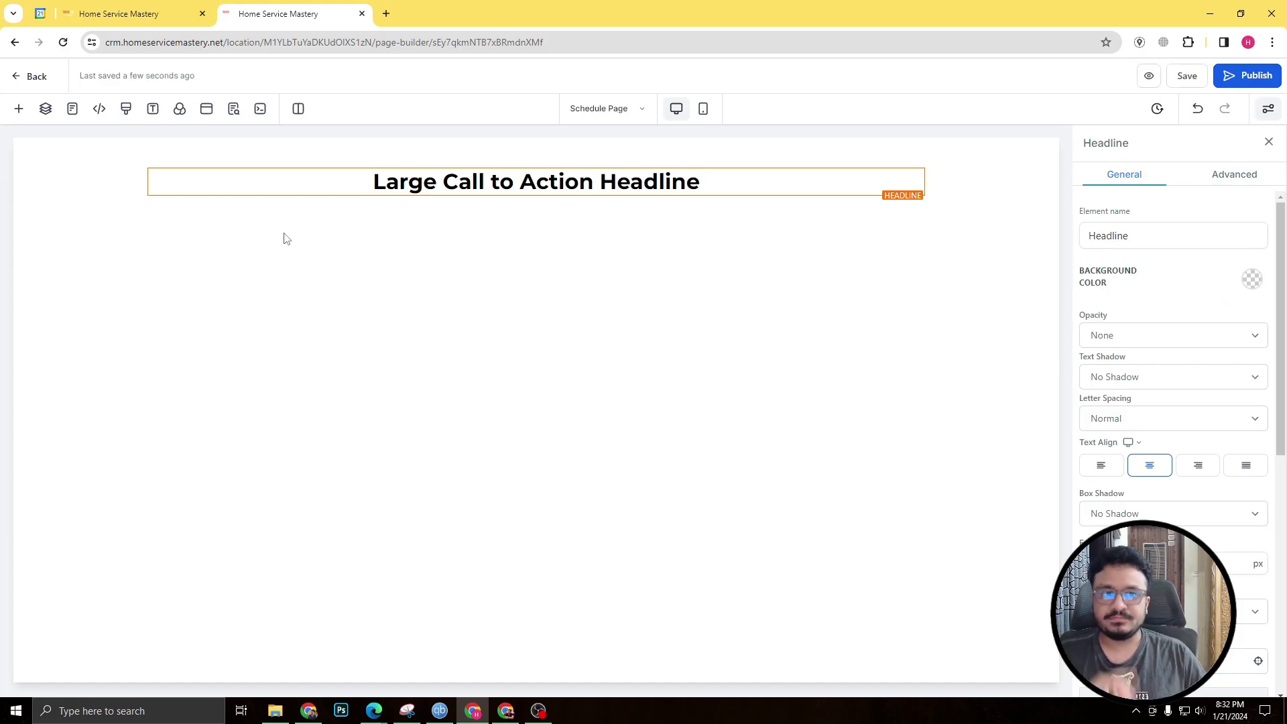
pyautogui.click(150, 10)
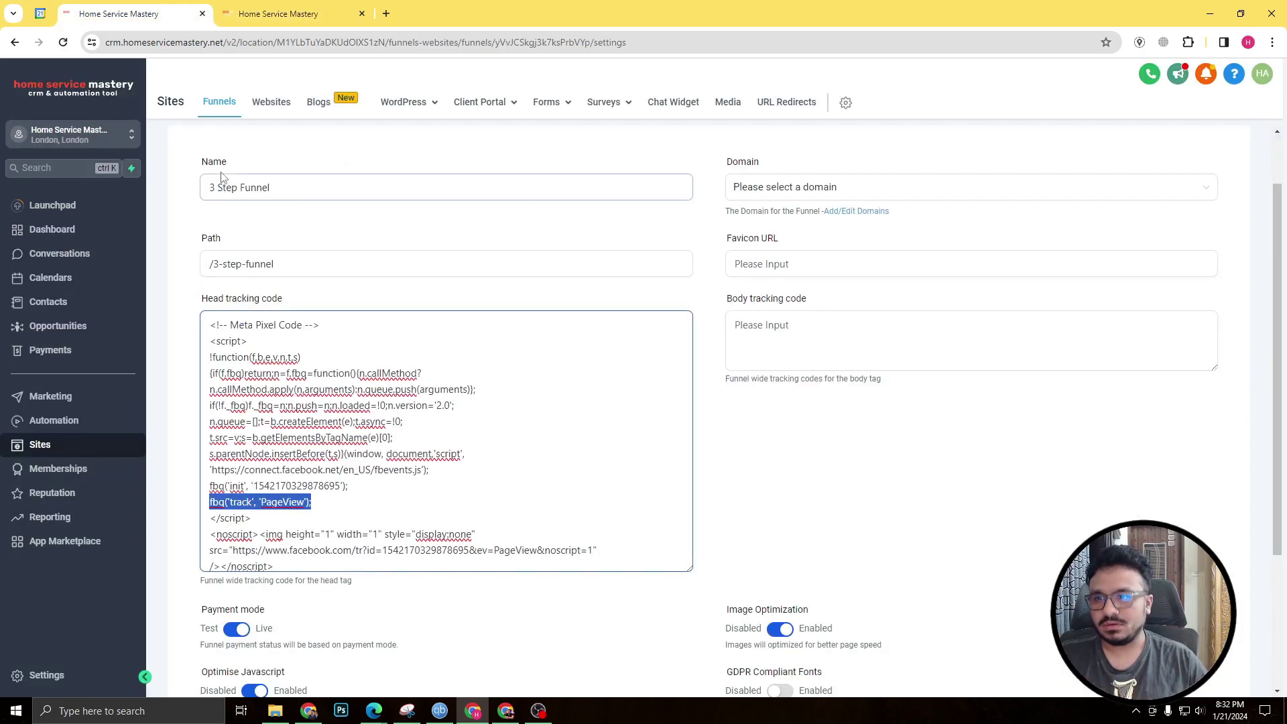
# Open the Thank You step's page editor in a new browser tab
pyautogui.click(169, 173)
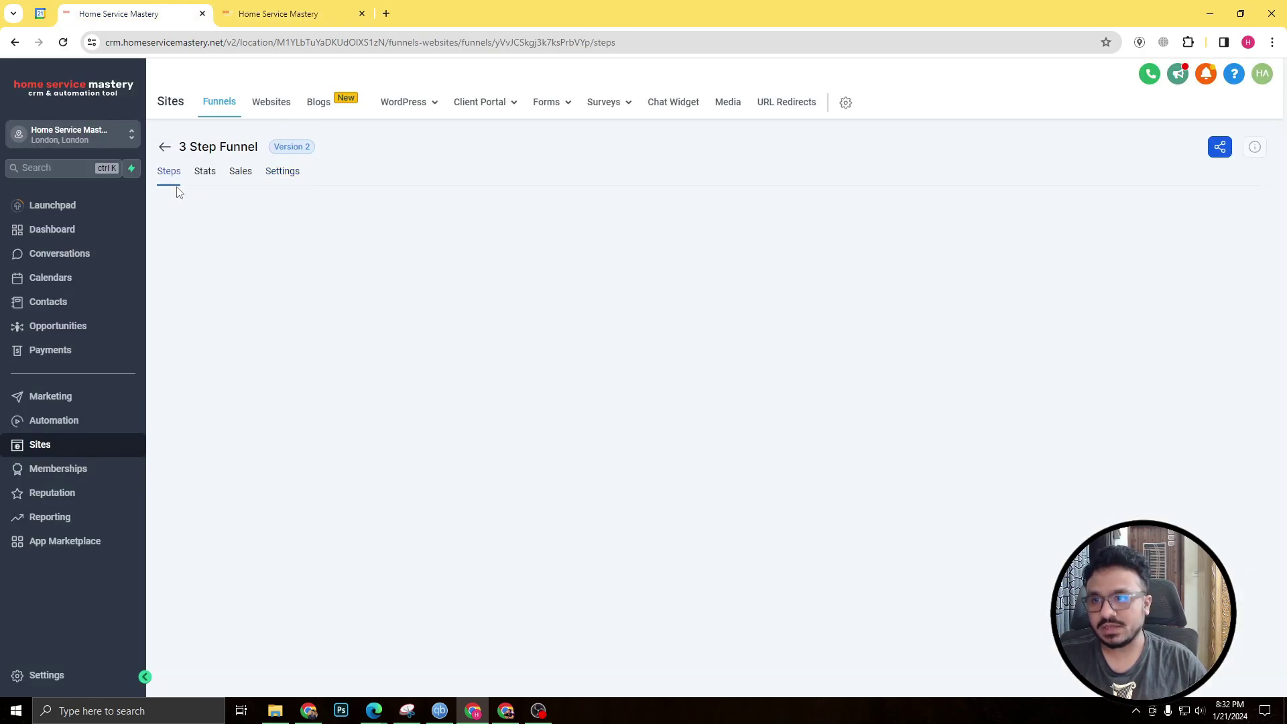
pyautogui.click(307, 336)
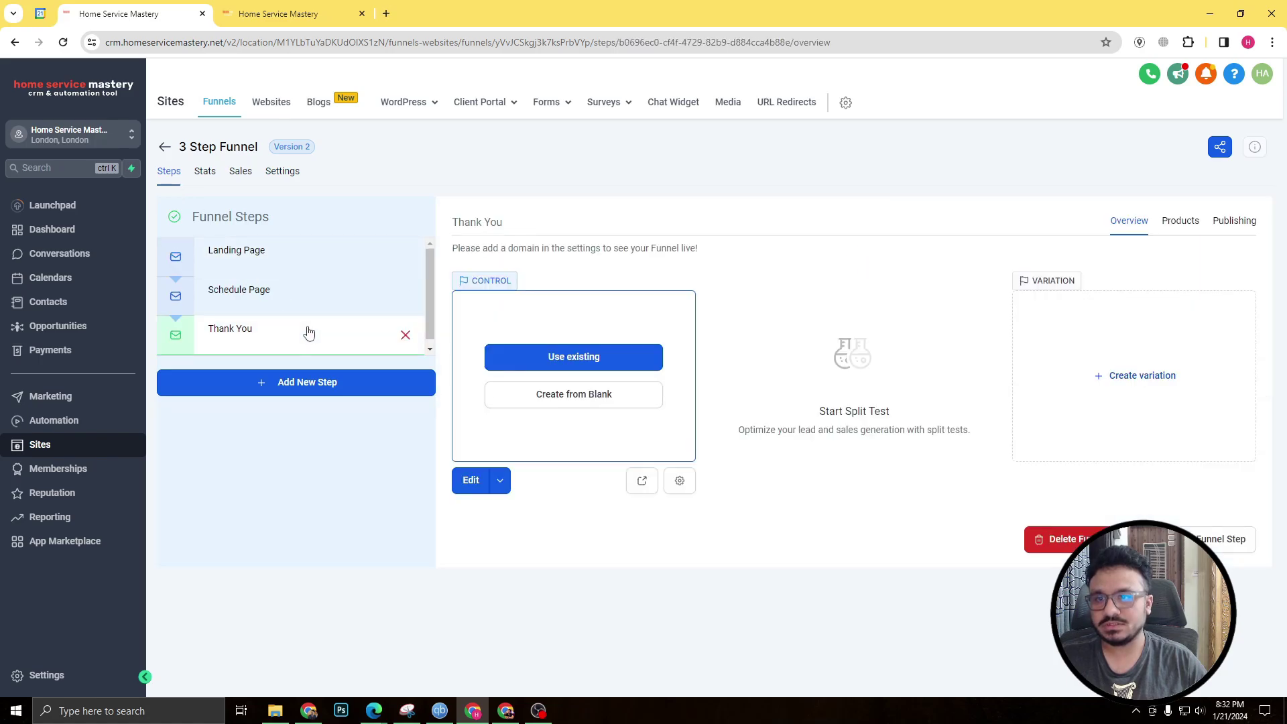
pyautogui.moveTo(500, 481)
pyautogui.click(496, 449)
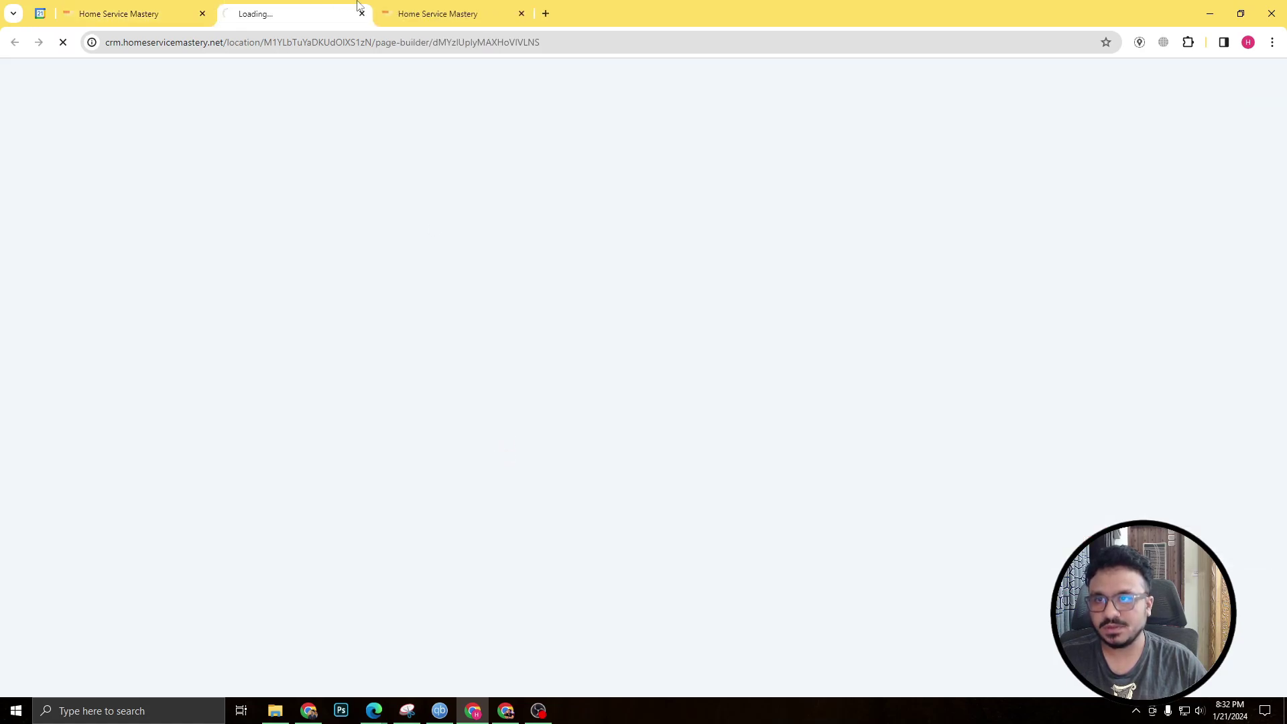
pyautogui.click(322, 21)
pyautogui.click(443, 13)
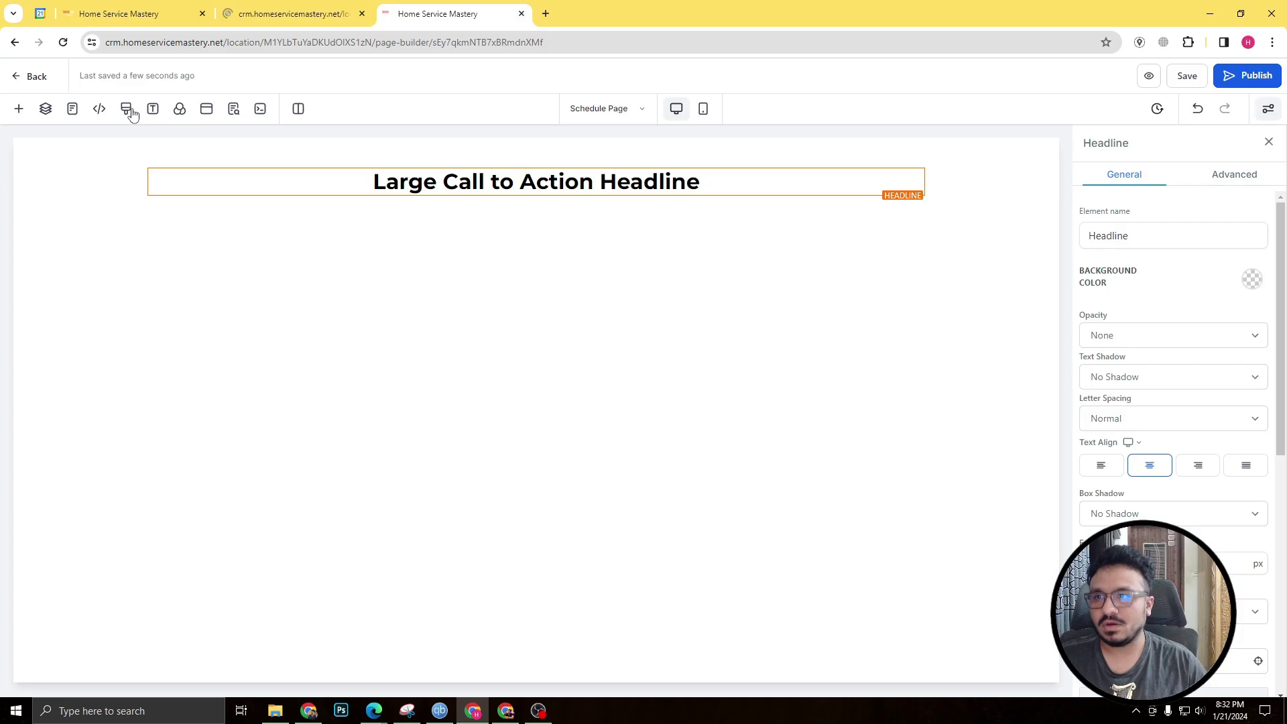
# Select all the existing header tracking code in the other builder tab, then close the editor unsaved
pyautogui.click(99, 109)
pyautogui.click(488, 334)
pyautogui.hotkey('ctrl', 'a')
pyautogui.hotkey('ctrl', 'c')
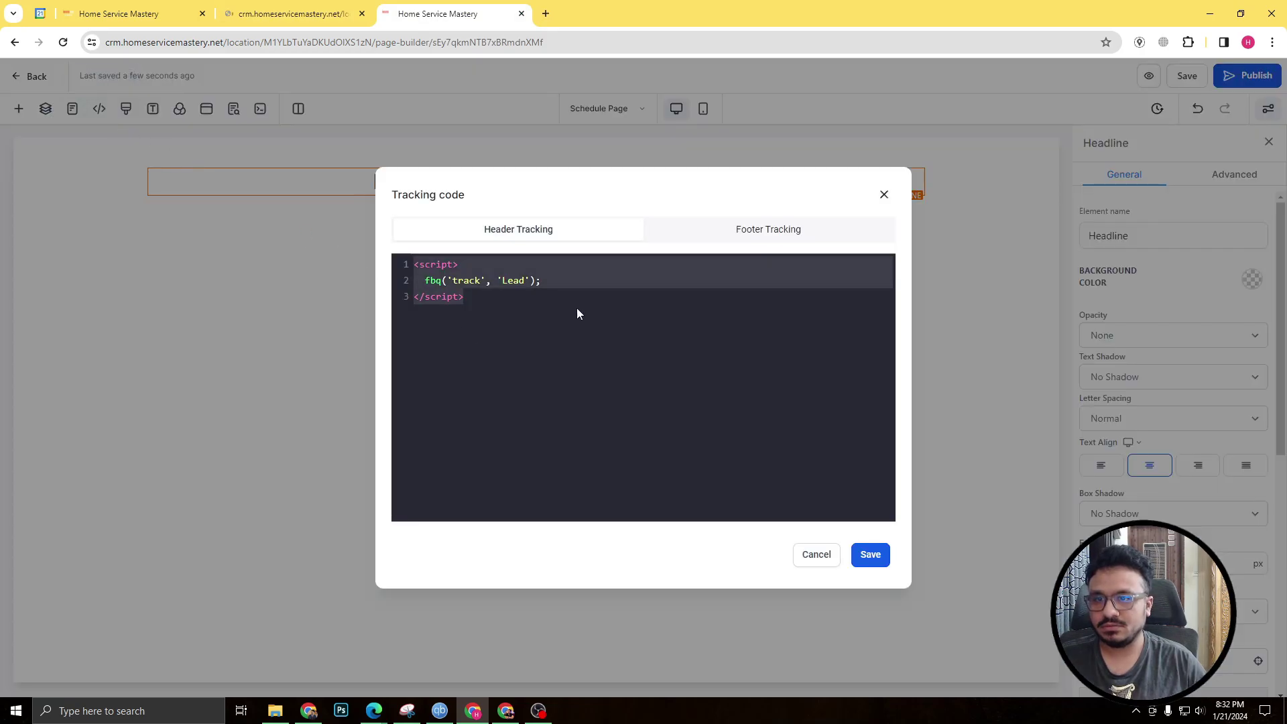
pyautogui.click(883, 194)
pyautogui.click(275, 15)
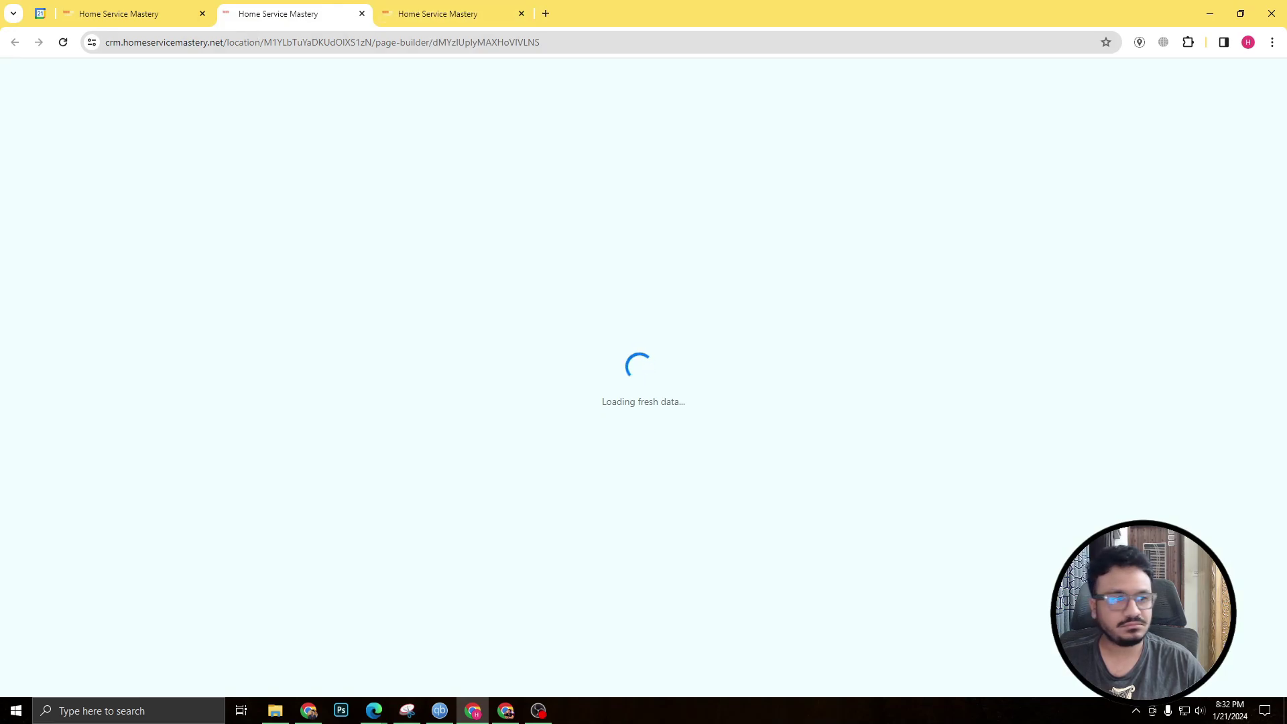
# Add a Full Width section, 1 Column row and a headline reading 'Thank You'
pyautogui.click(189, 224)
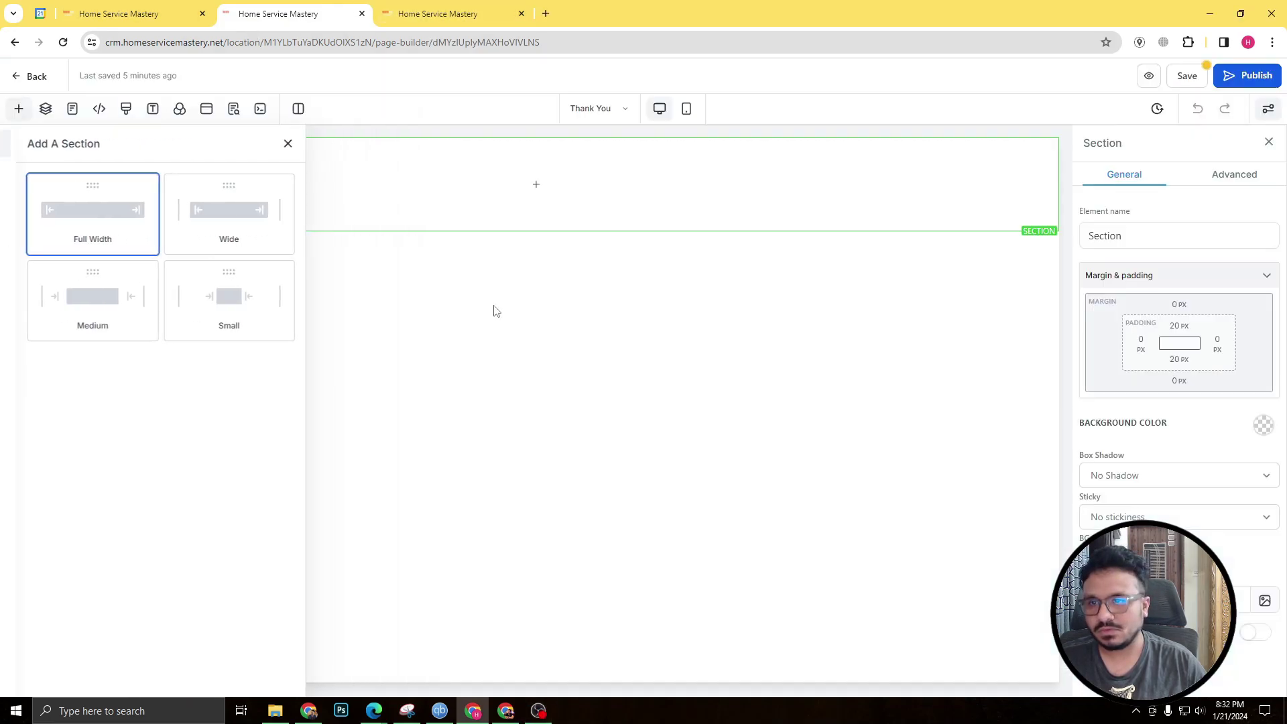
pyautogui.click(543, 184)
pyautogui.click(201, 218)
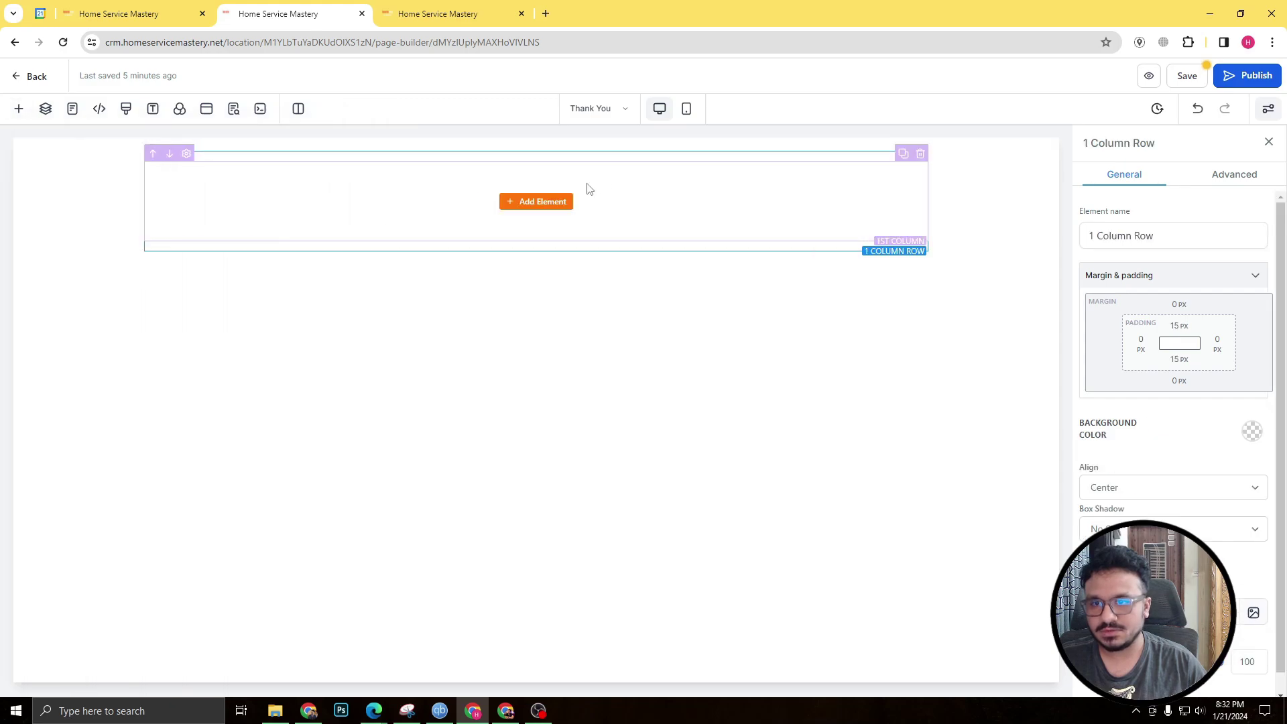
pyautogui.click(523, 204)
pyautogui.click(176, 258)
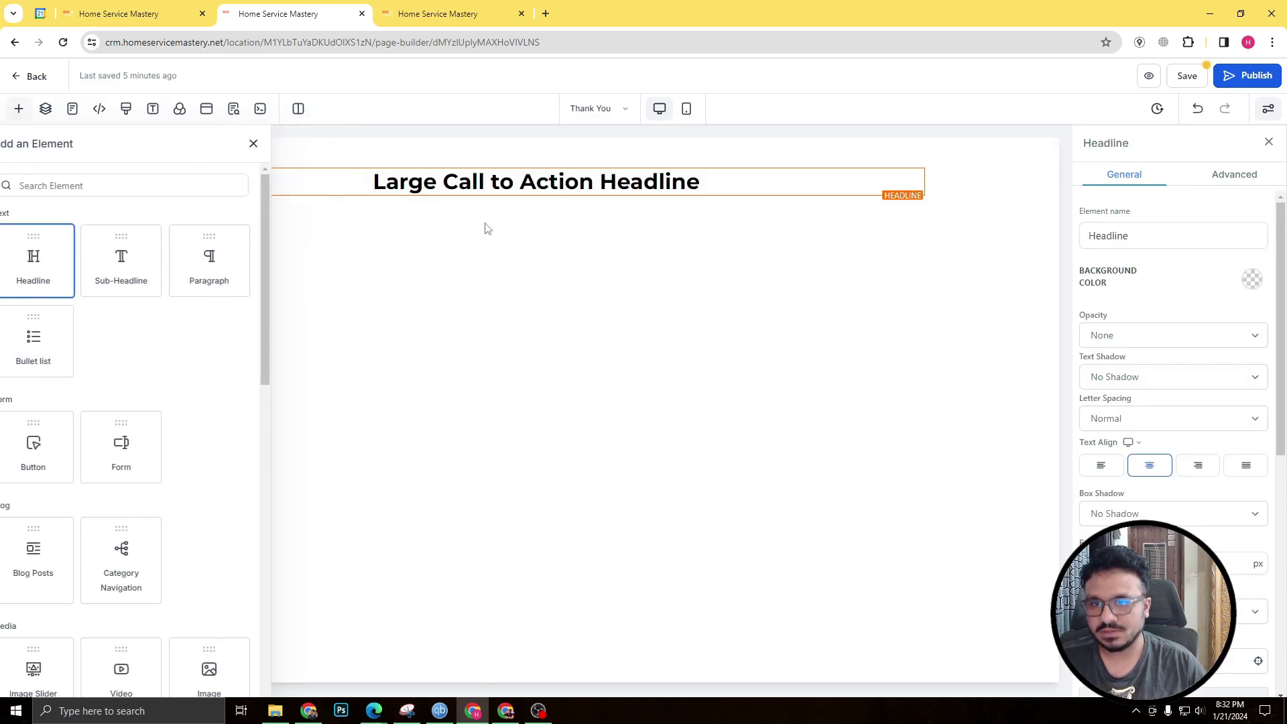
pyautogui.doubleClick(522, 181)
pyautogui.write('Thank You')
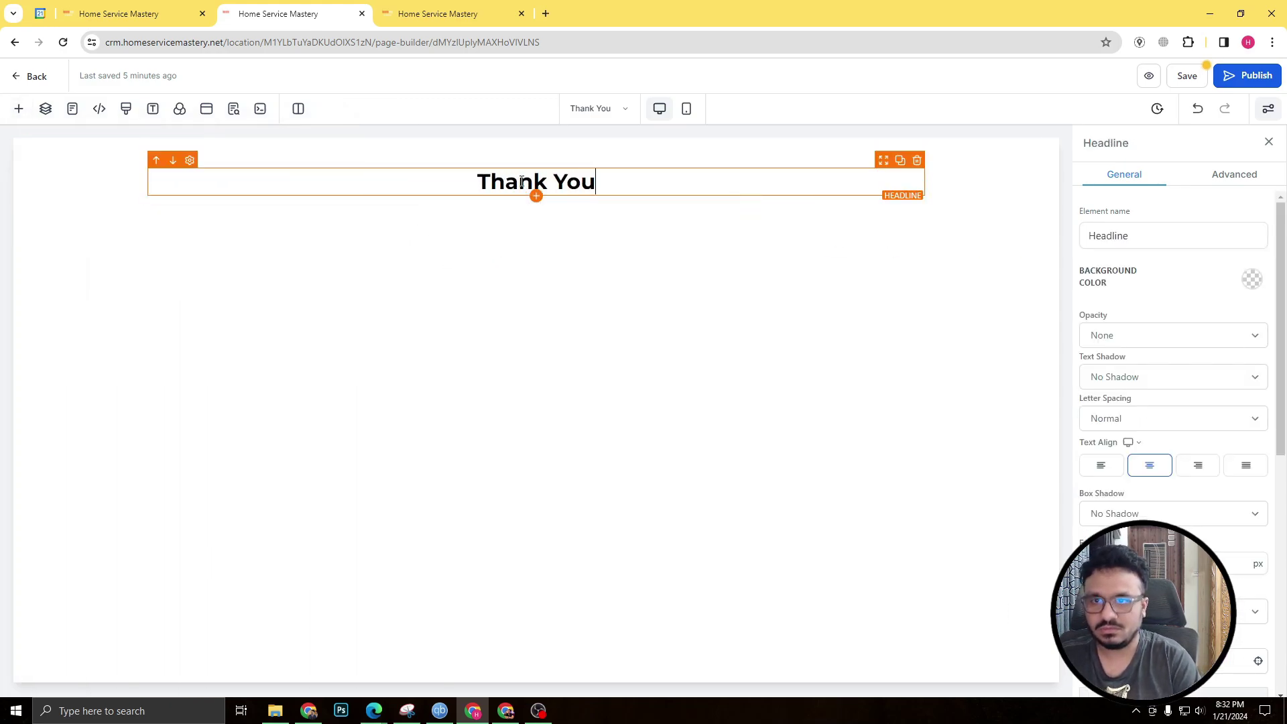
# Paste the Lead script into the Thank You header tracking code, change it to Schedule, and save
pyautogui.click(107, 113)
pyautogui.click(530, 340)
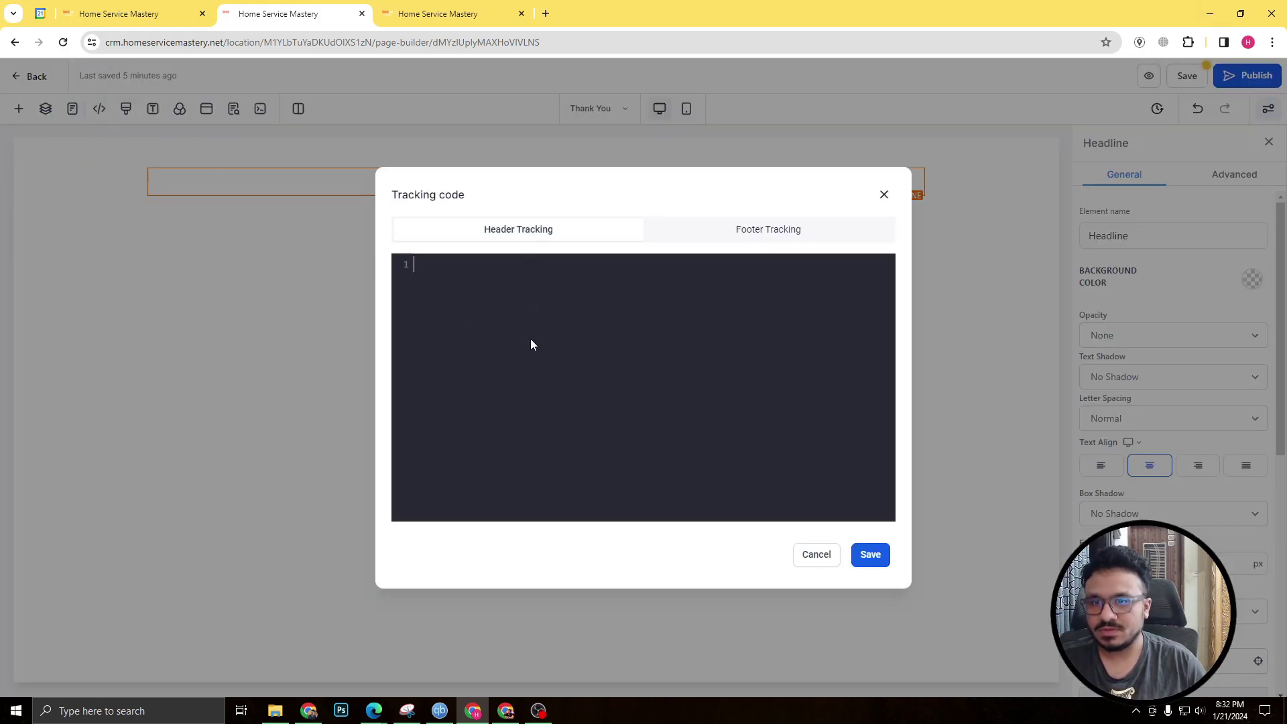
pyautogui.hotkey('ctrl', 'v')
pyautogui.doubleClick(510, 282)
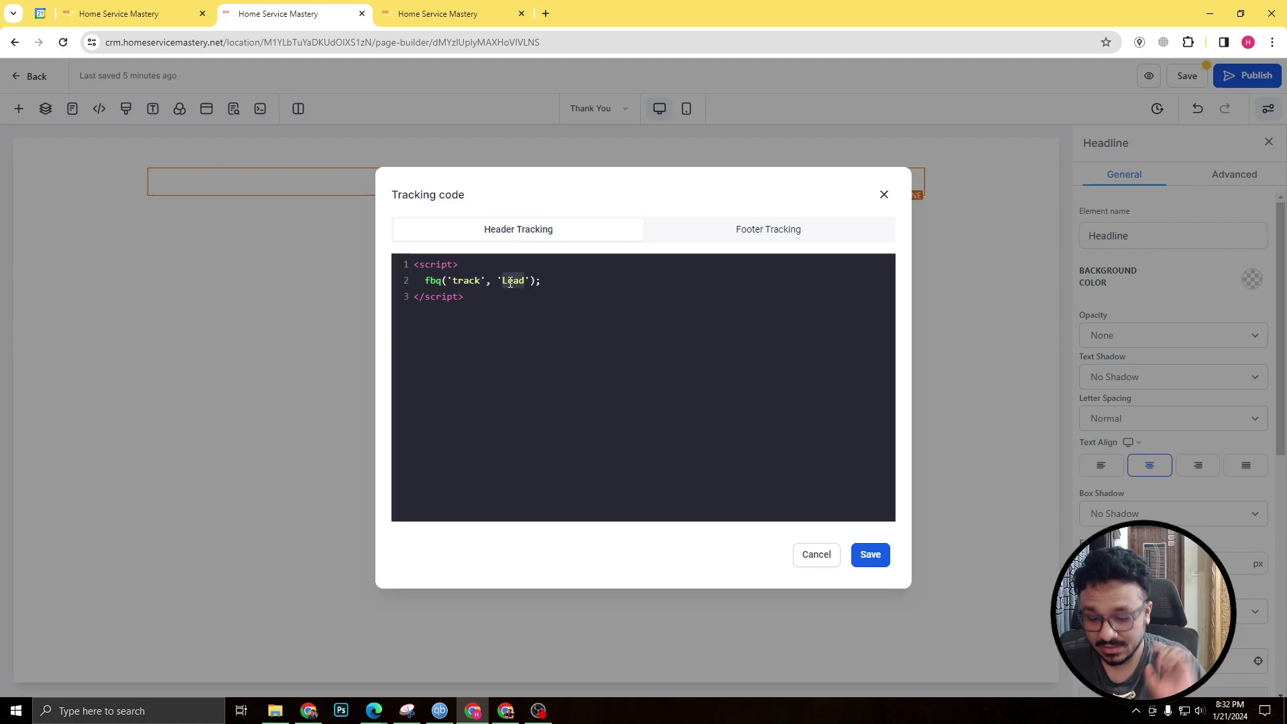
pyautogui.write('Schedule')
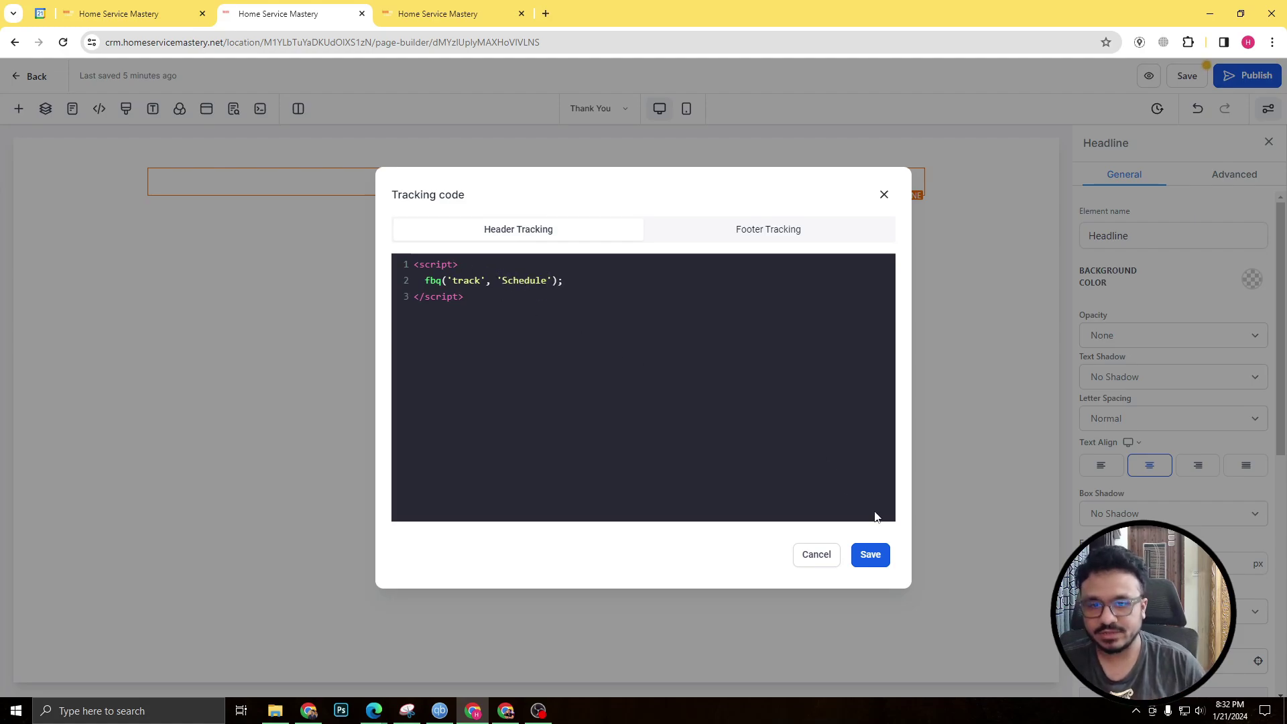
pyautogui.click(878, 556)
pyautogui.click(1187, 76)
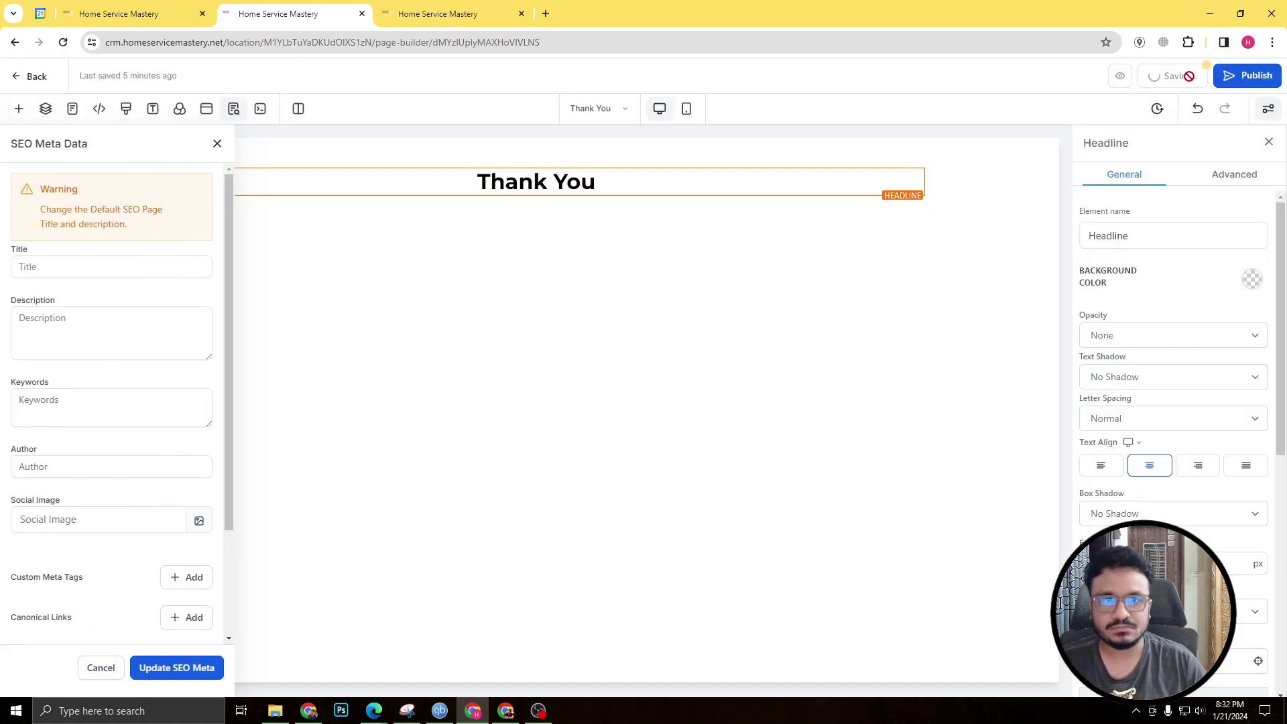
pyautogui.click(218, 146)
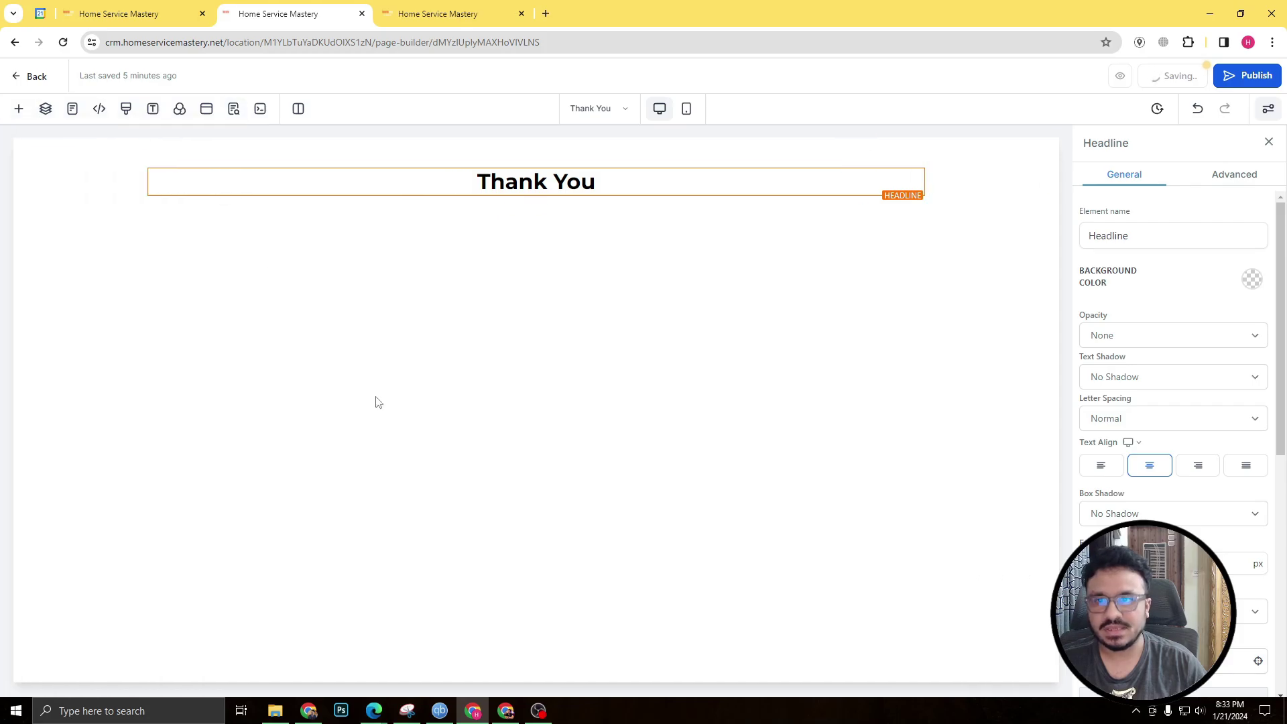
# Open the funnel's Settings and enlarge the Head tracking code box to show the Meta Pixel code
pyautogui.click(81, 7)
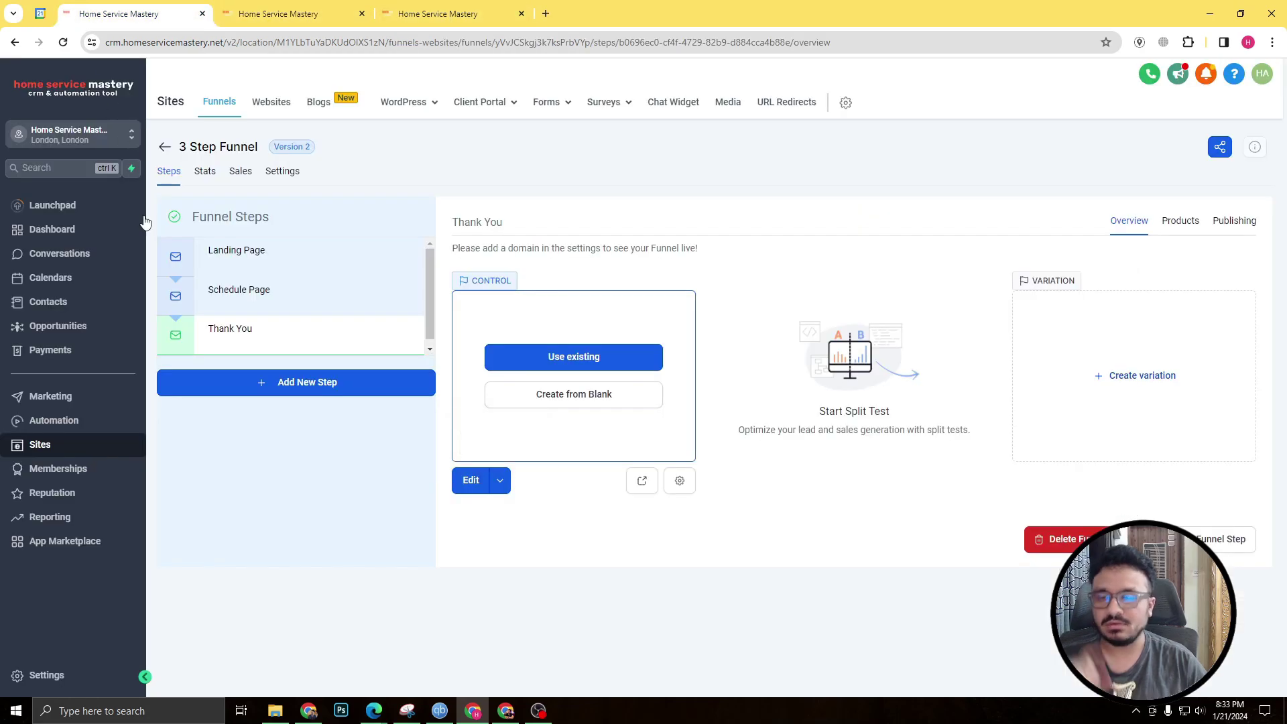
pyautogui.click(282, 175)
pyautogui.scroll(-2, 648, 394)
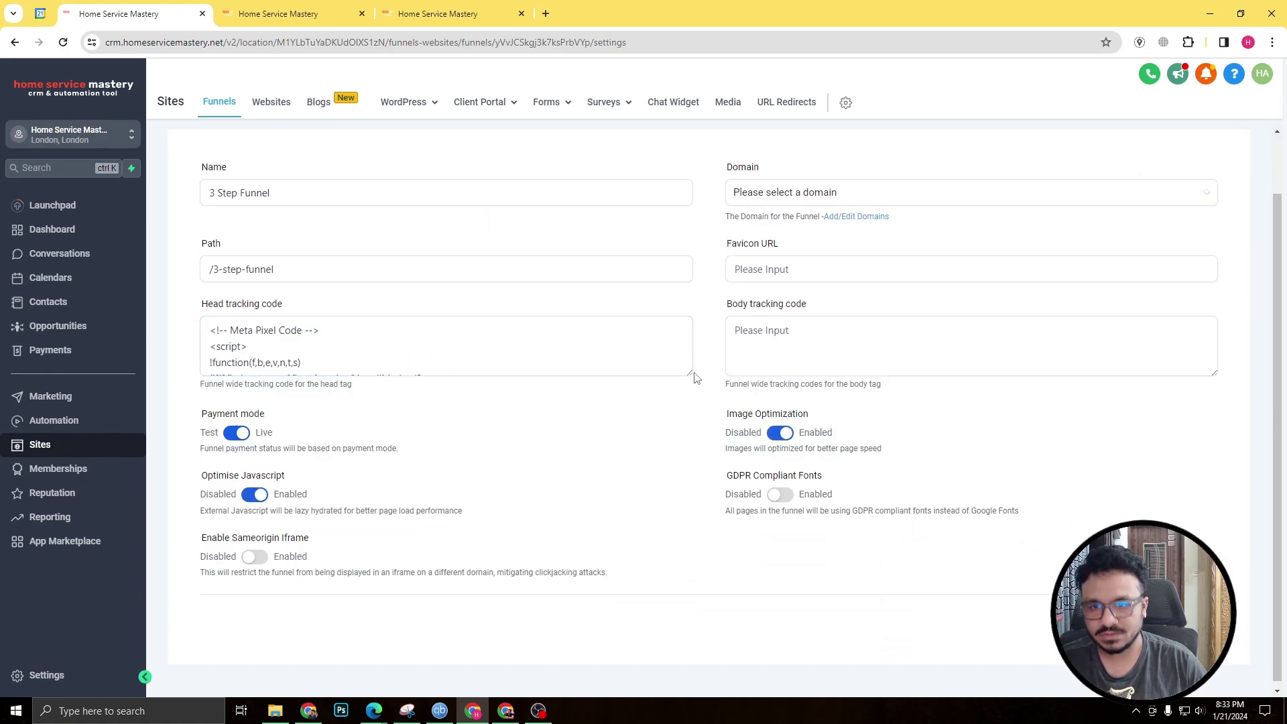
pyautogui.moveTo(692, 375); pyautogui.dragTo(685, 616)
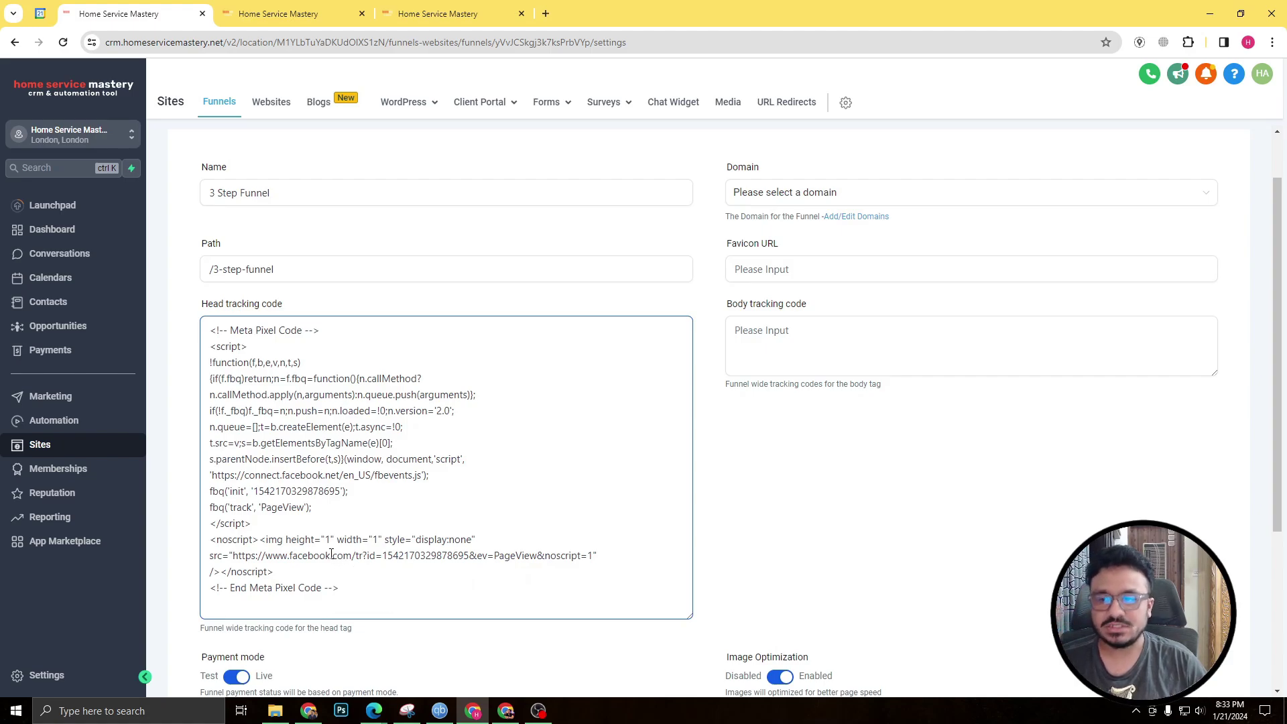
# Go back to the funnel's steps list and open the Schedule Page step overview
pyautogui.click(302, 15)
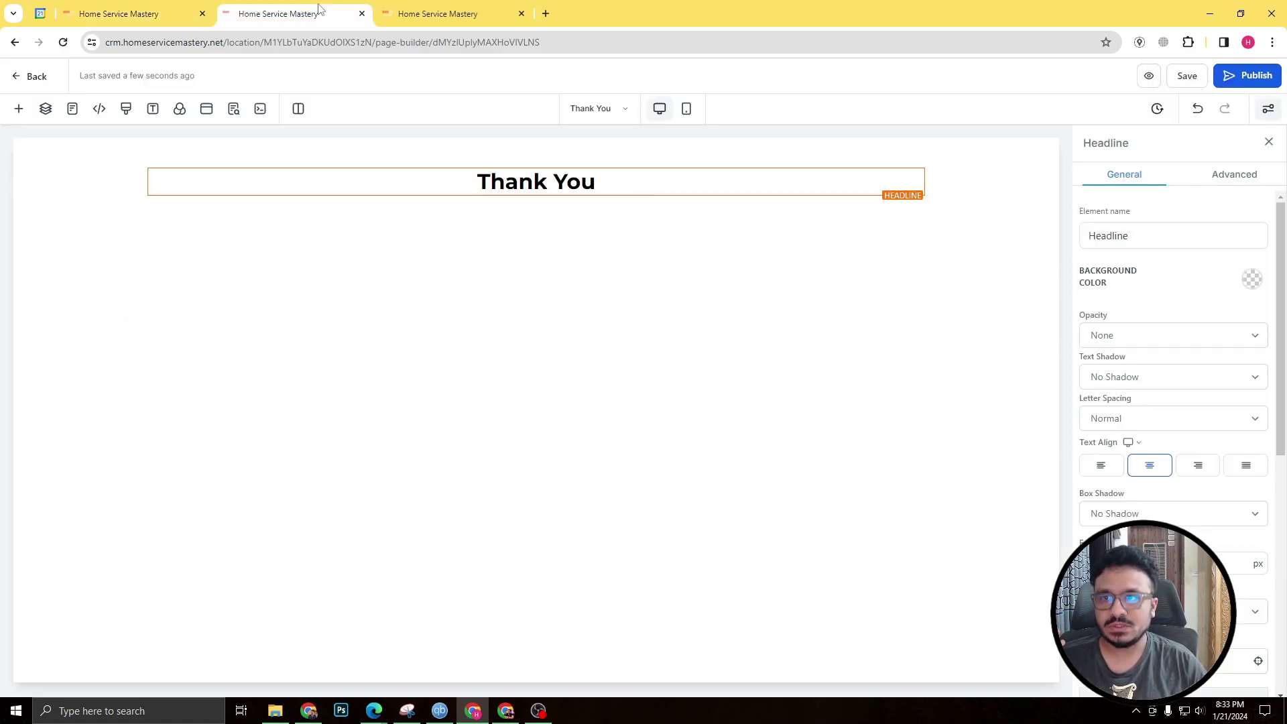
pyautogui.click(395, 20)
pyautogui.click(265, 14)
pyautogui.click(153, 7)
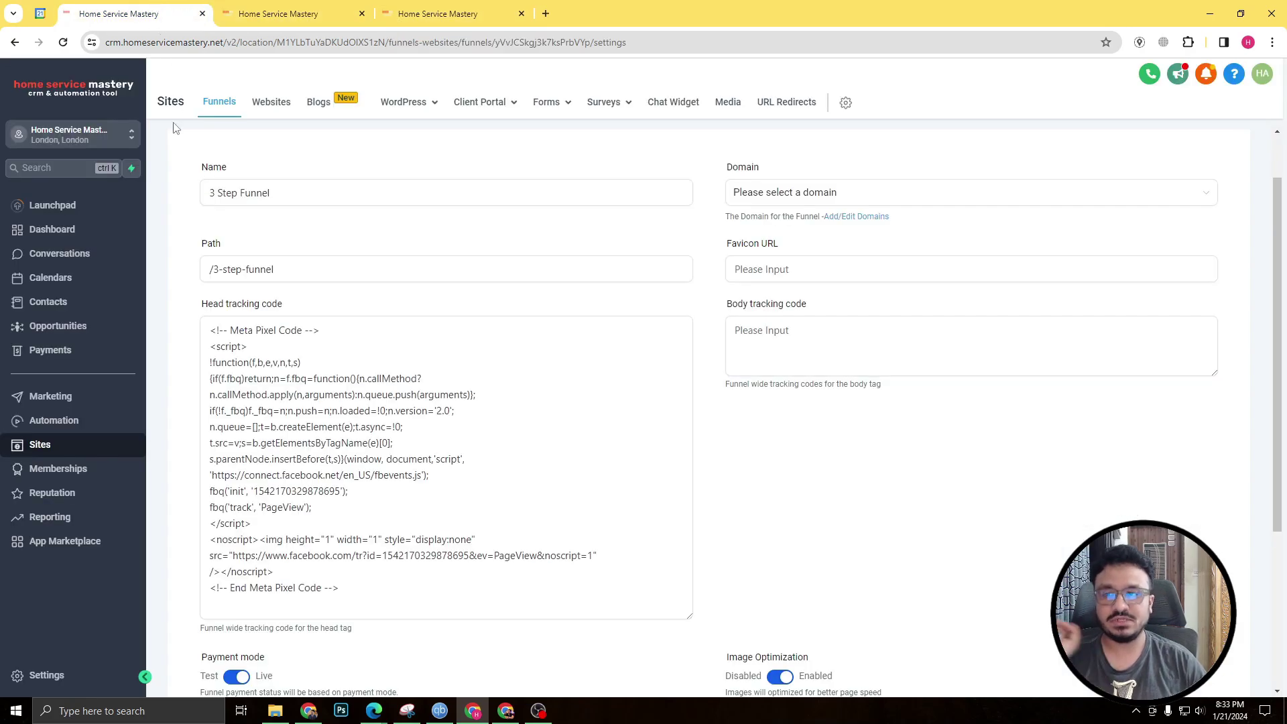
pyautogui.scroll(2, 285, 255)
pyautogui.click(169, 171)
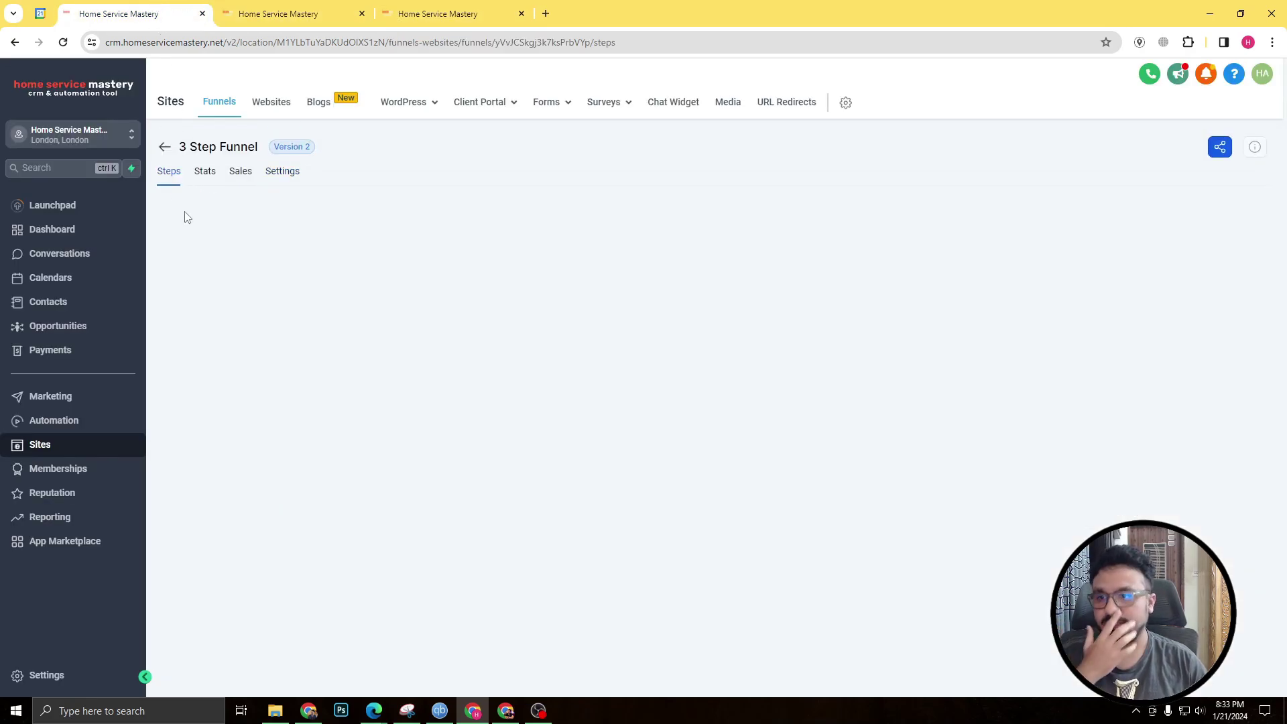
pyautogui.click(270, 291)
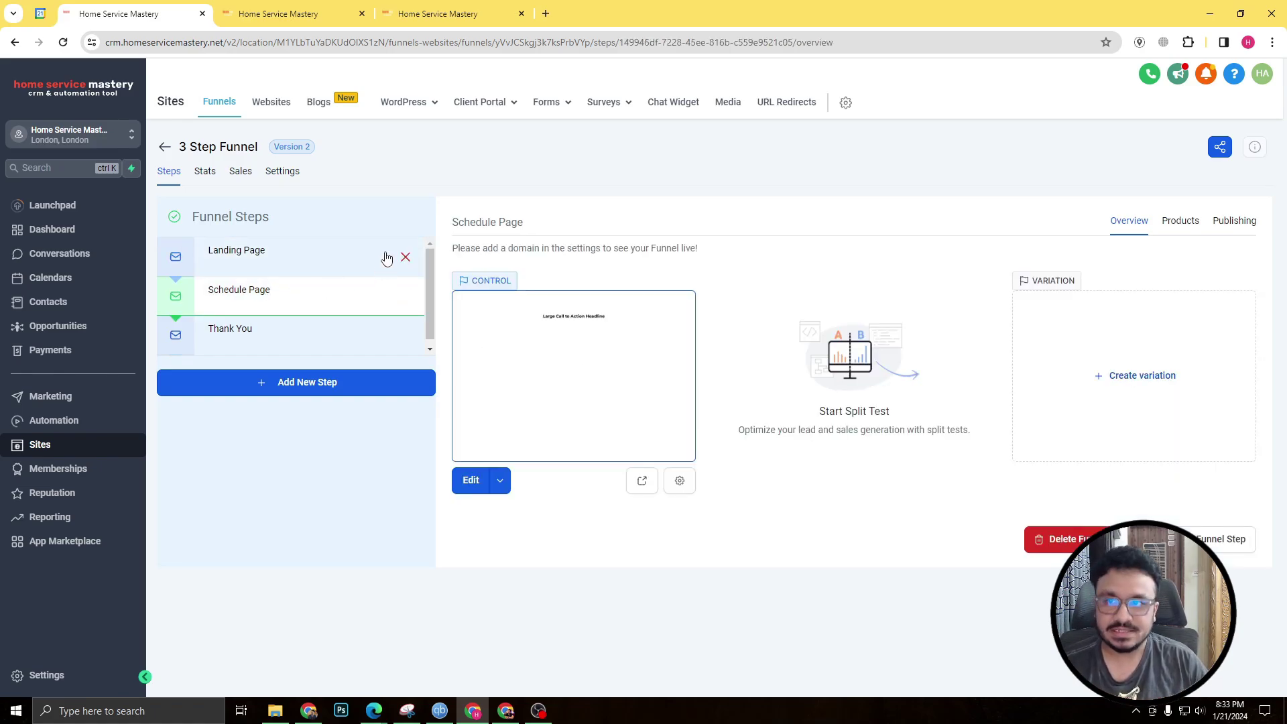
# Check the Schedule Page's tracking code in its builder tab, then close the editor
pyautogui.click(369, 15)
pyautogui.click(388, 8)
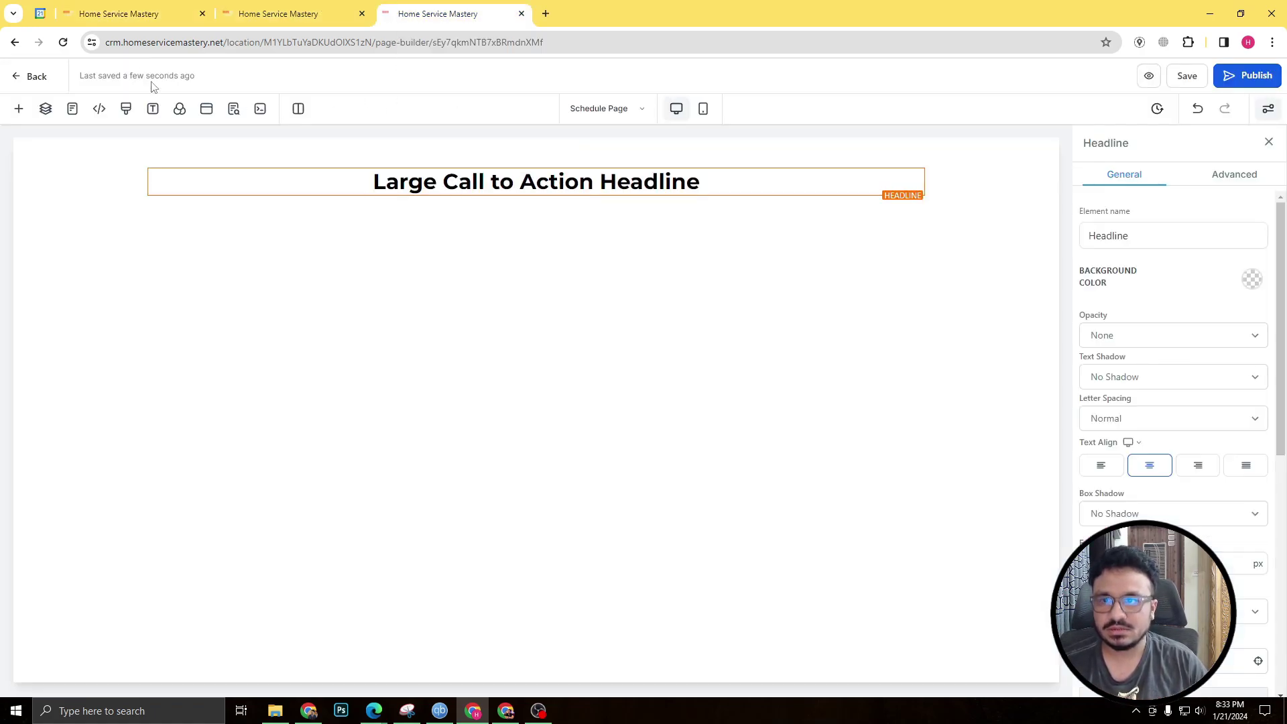
pyautogui.click(100, 109)
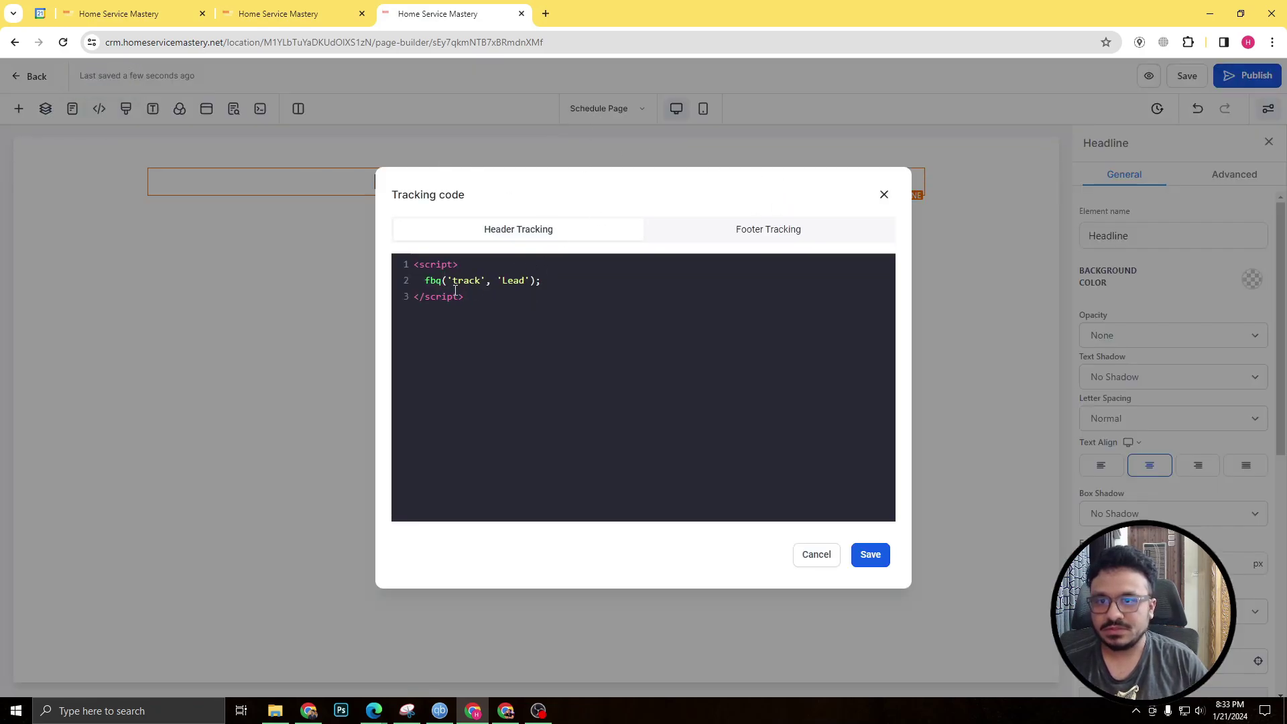
pyautogui.click(884, 195)
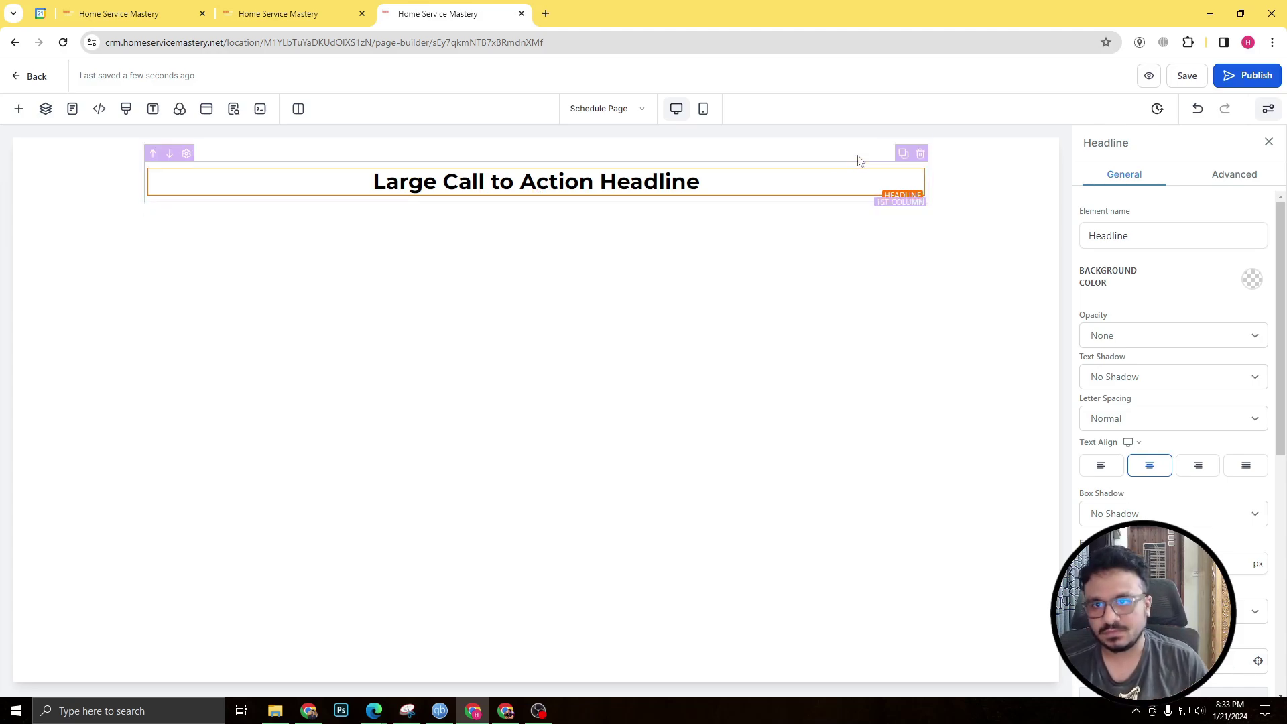
# Check the Thank You page's tracking code, then close both page builder tabs
pyautogui.click(268, 13)
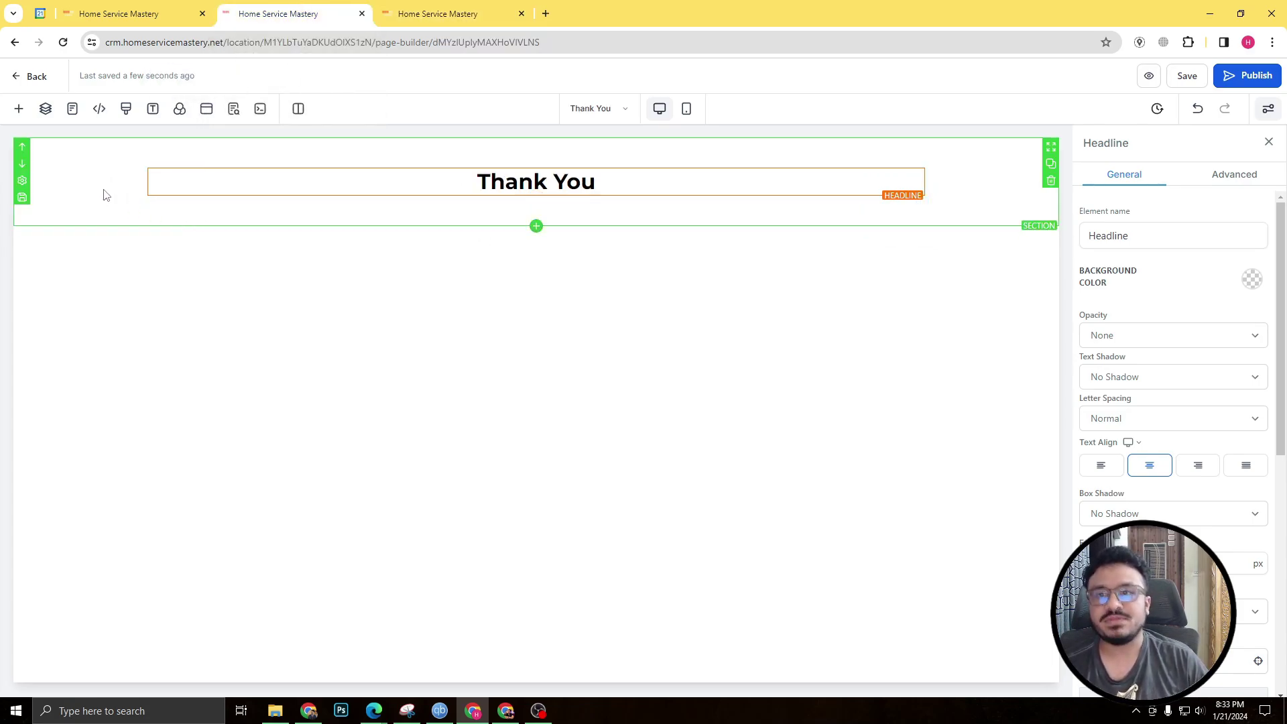
pyautogui.hotkey('ctrl', 'Tab')
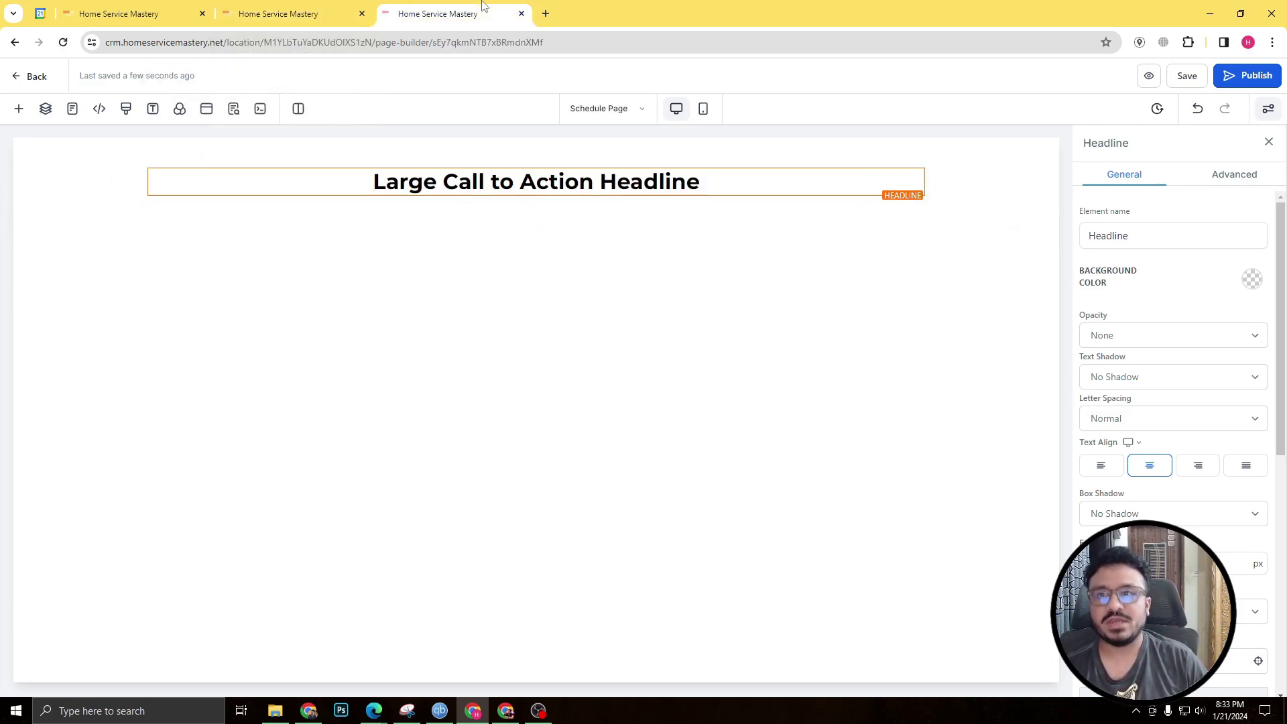
pyautogui.click(305, 18)
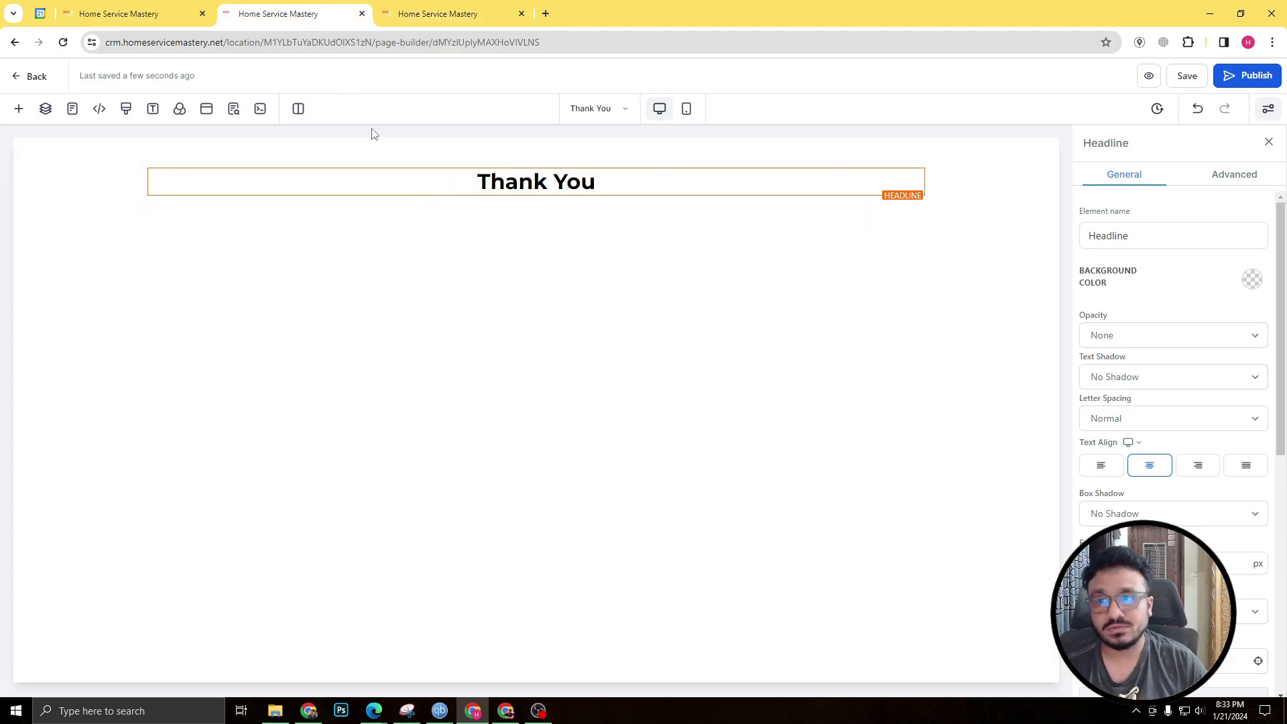
pyautogui.click(98, 110)
pyautogui.click(884, 196)
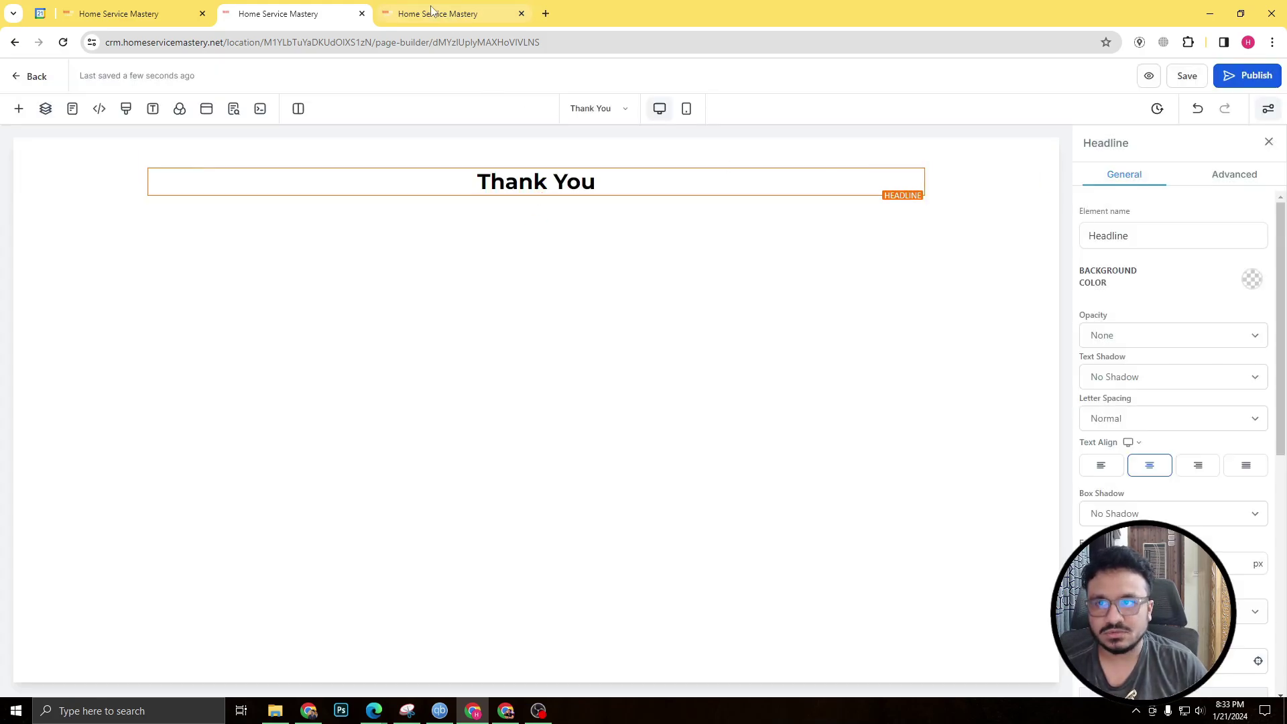
pyautogui.click(362, 14)
pyautogui.click(362, 14)
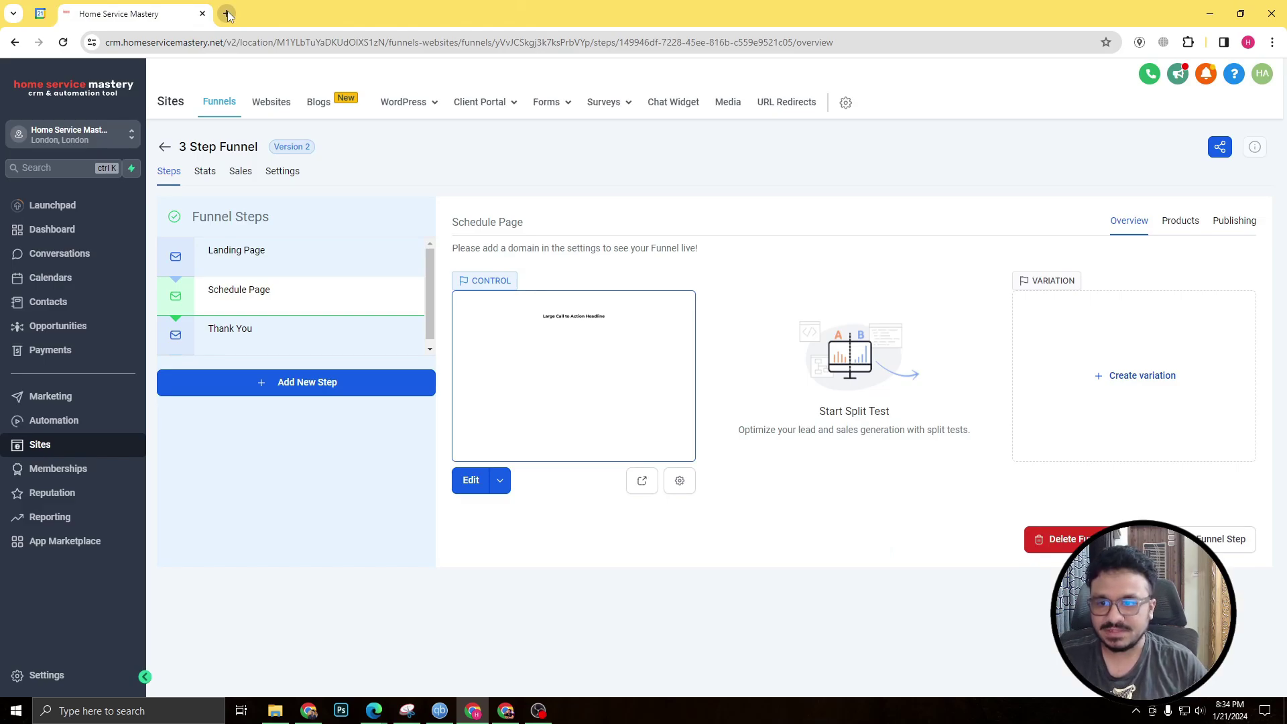
# Search 'facebook pixel helper' and add the Meta Pixel Helper extension to Chrome
pyautogui.click(228, 13)
pyautogui.write('facebook ')
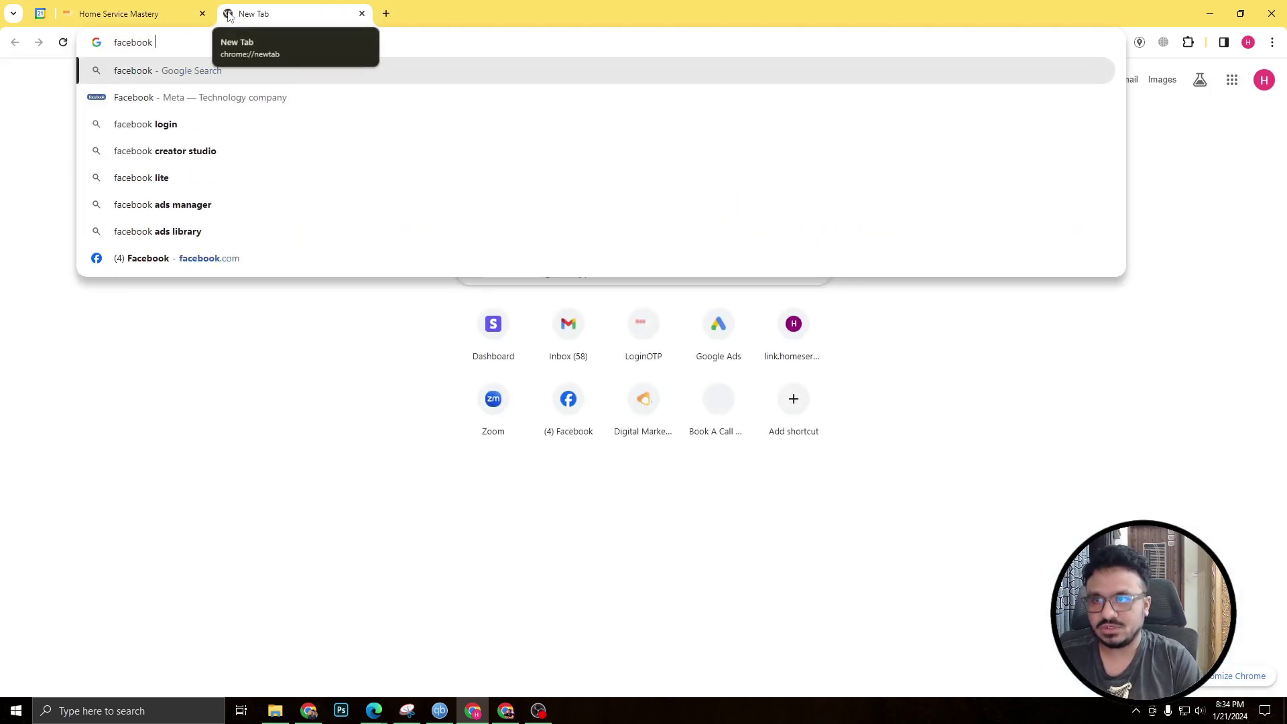
pyautogui.write('pixel he')
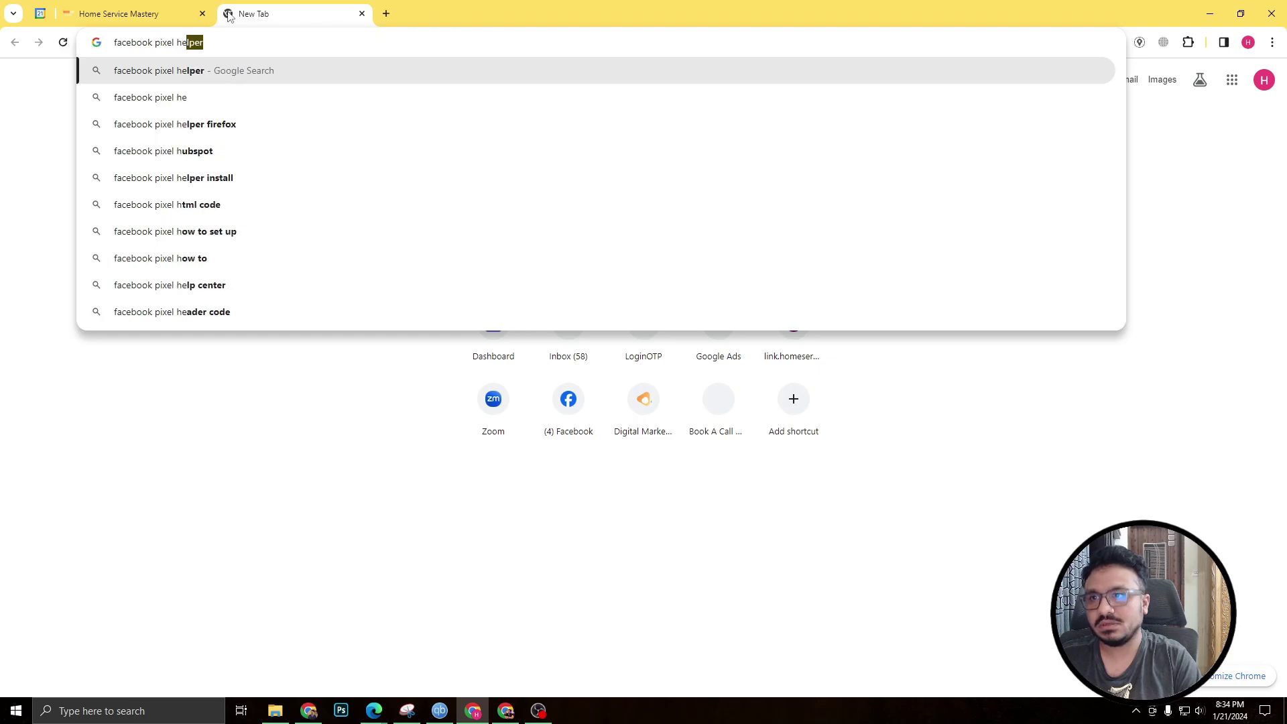
pyautogui.write('lper')
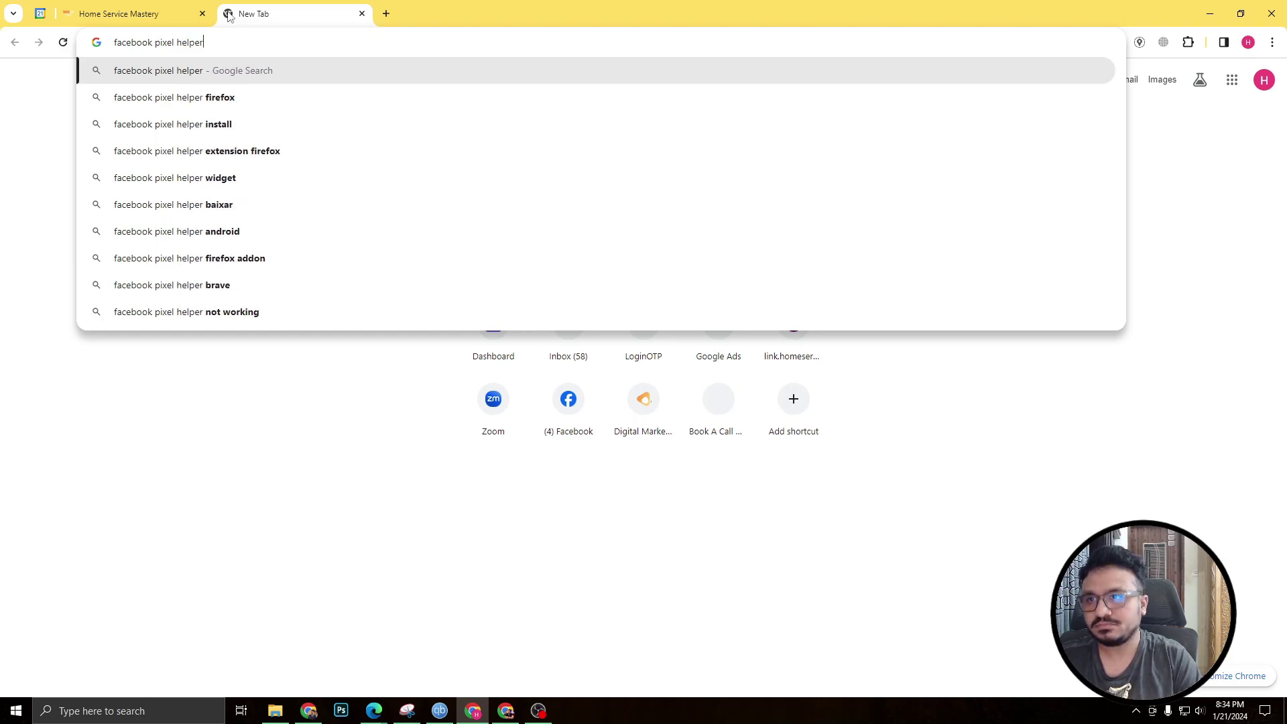
pyautogui.press('Return')
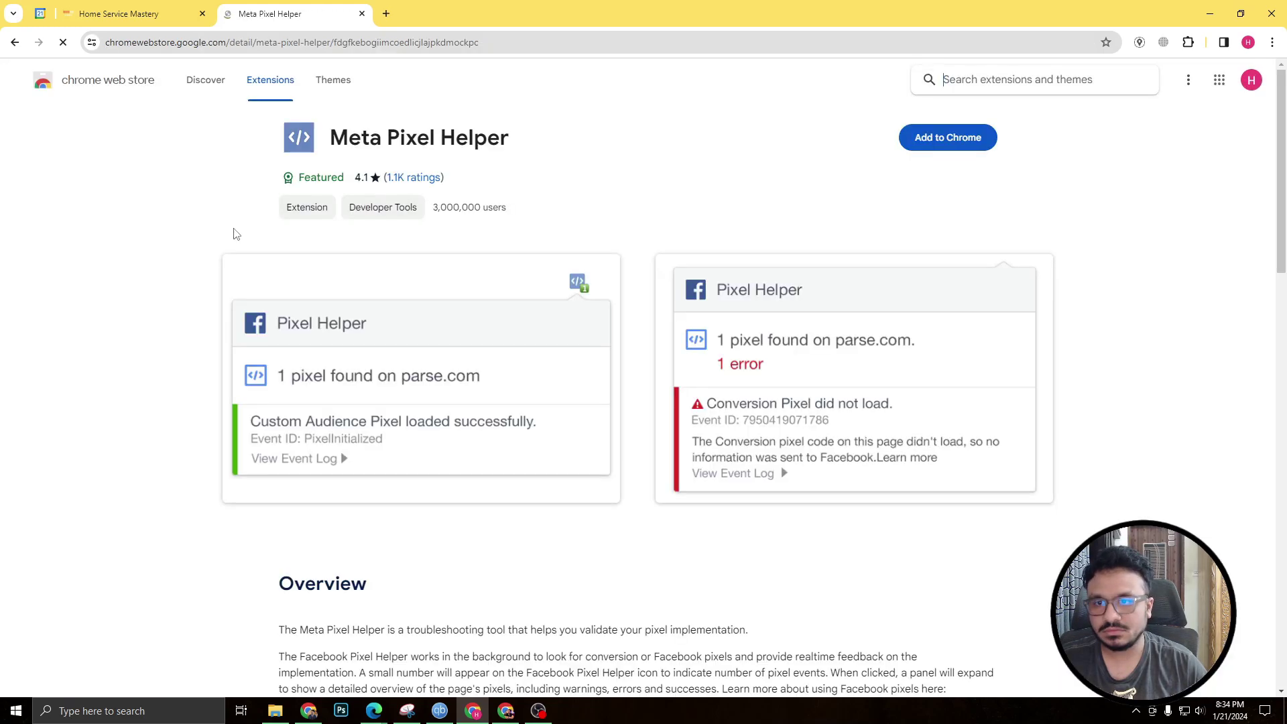
pyautogui.click(969, 139)
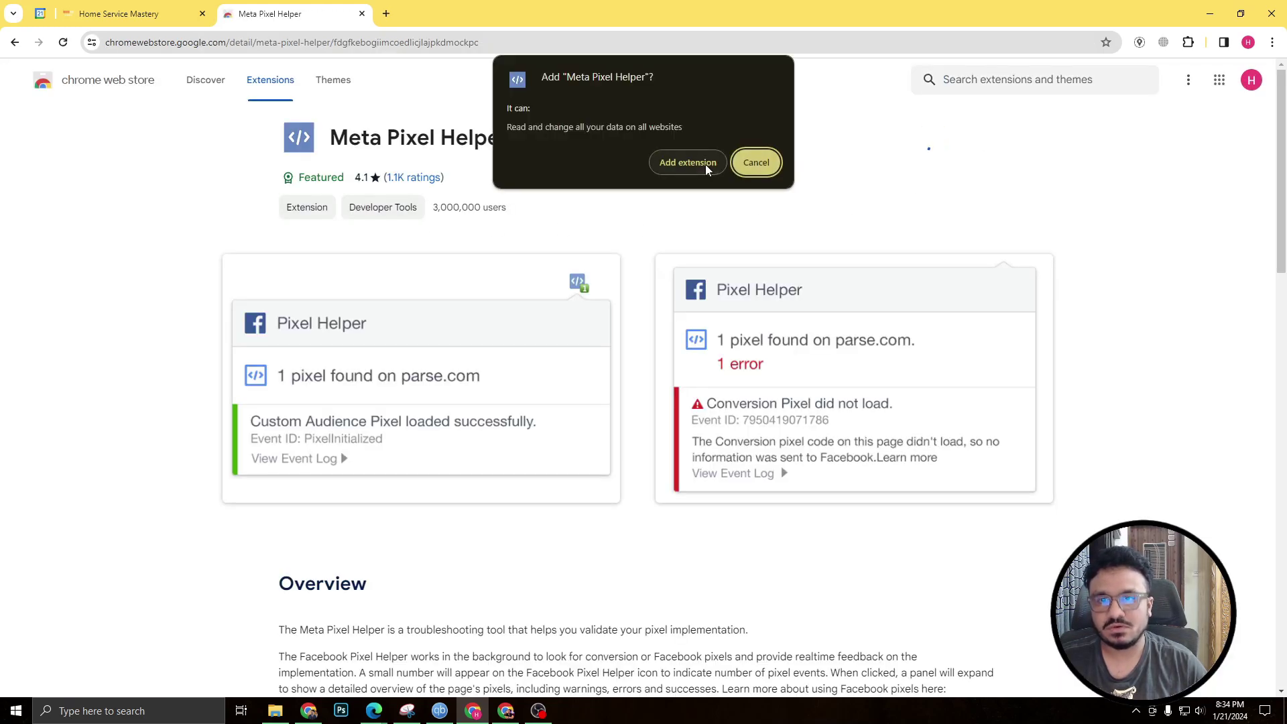
pyautogui.click(693, 162)
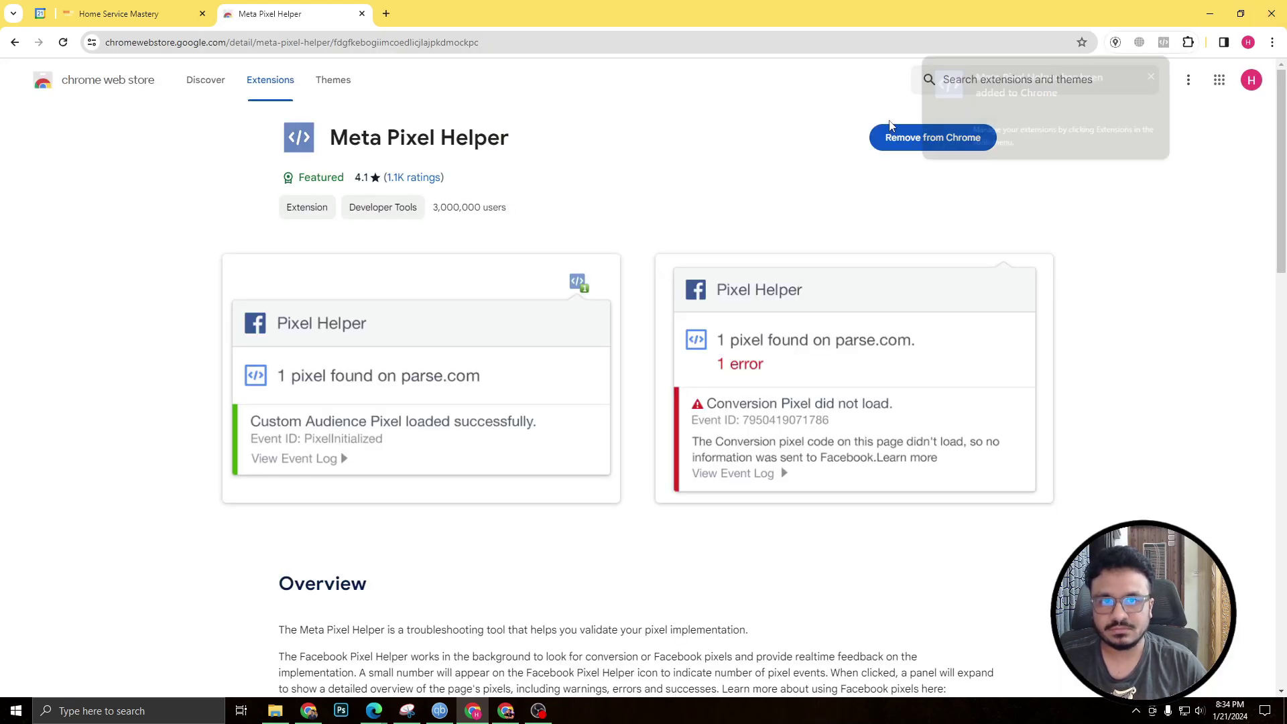
# Pin Meta Pixel Helper to the toolbar and close the Web Store tab
pyautogui.rightClick(1162, 51)
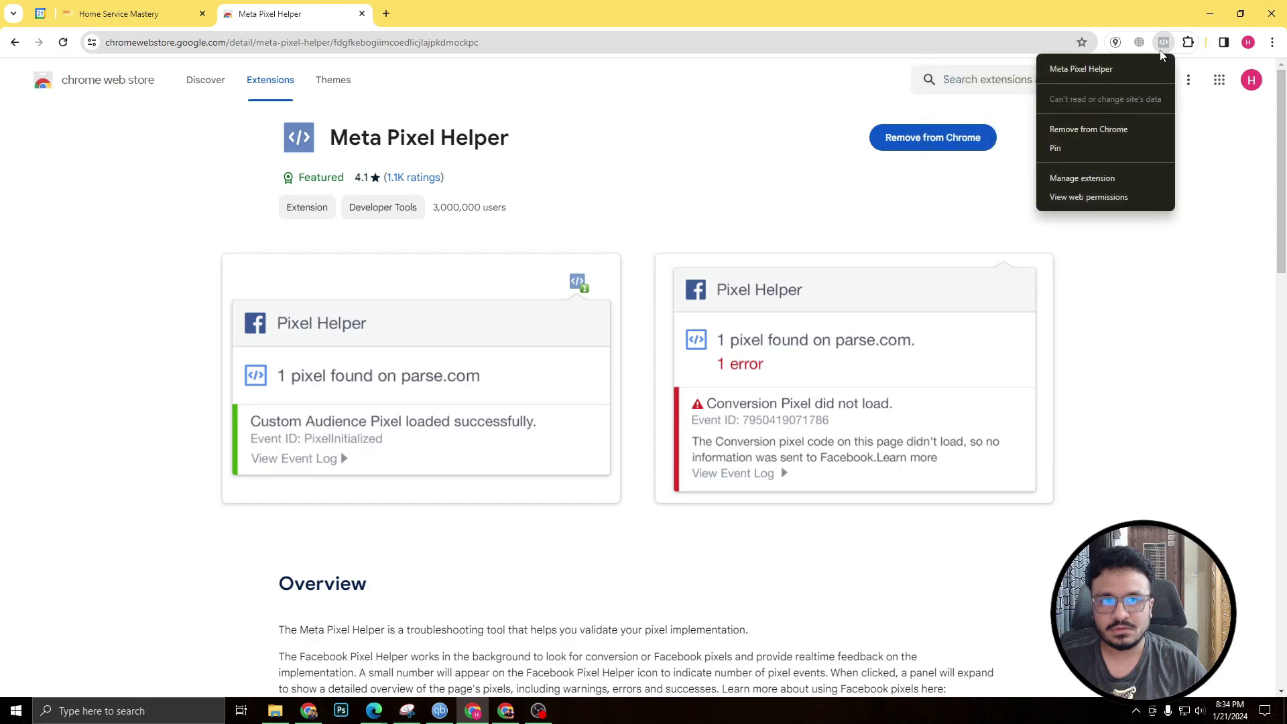
pyautogui.click(1097, 148)
pyautogui.click(121, 8)
pyautogui.click(362, 14)
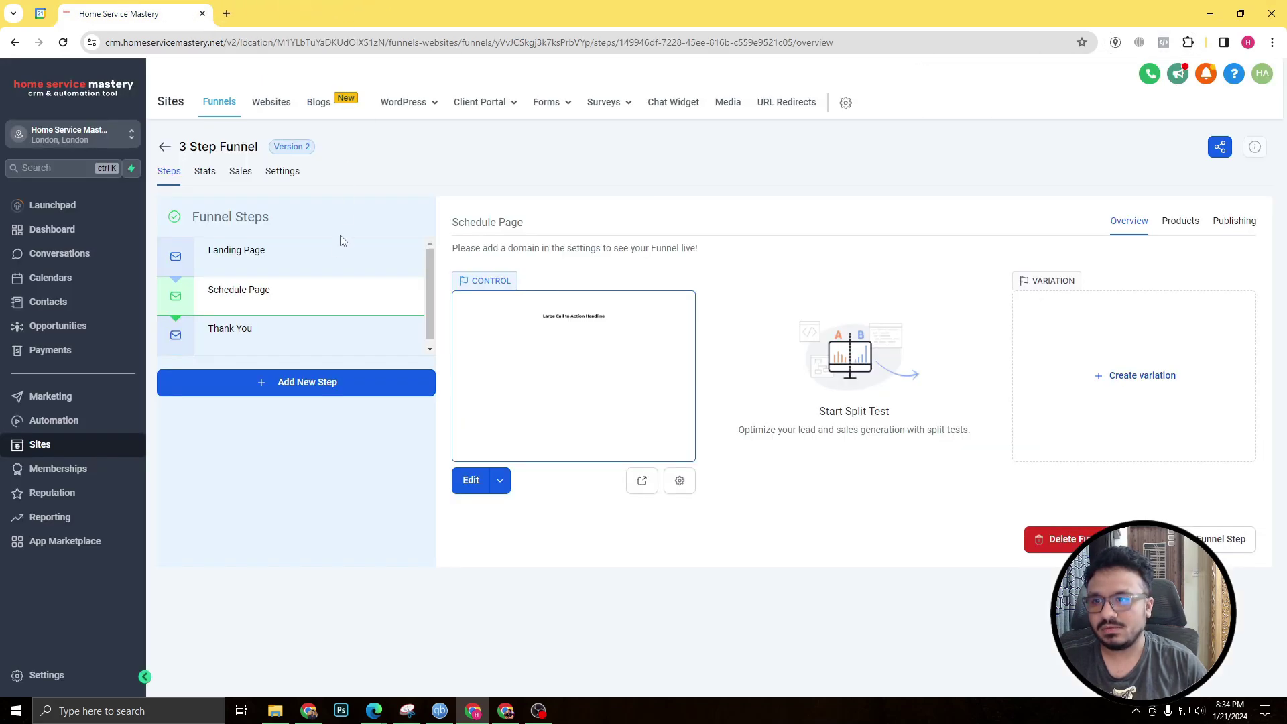
# Open a live preview of the Landing Page step, retrying after a 404 page
pyautogui.click(335, 253)
pyautogui.click(643, 480)
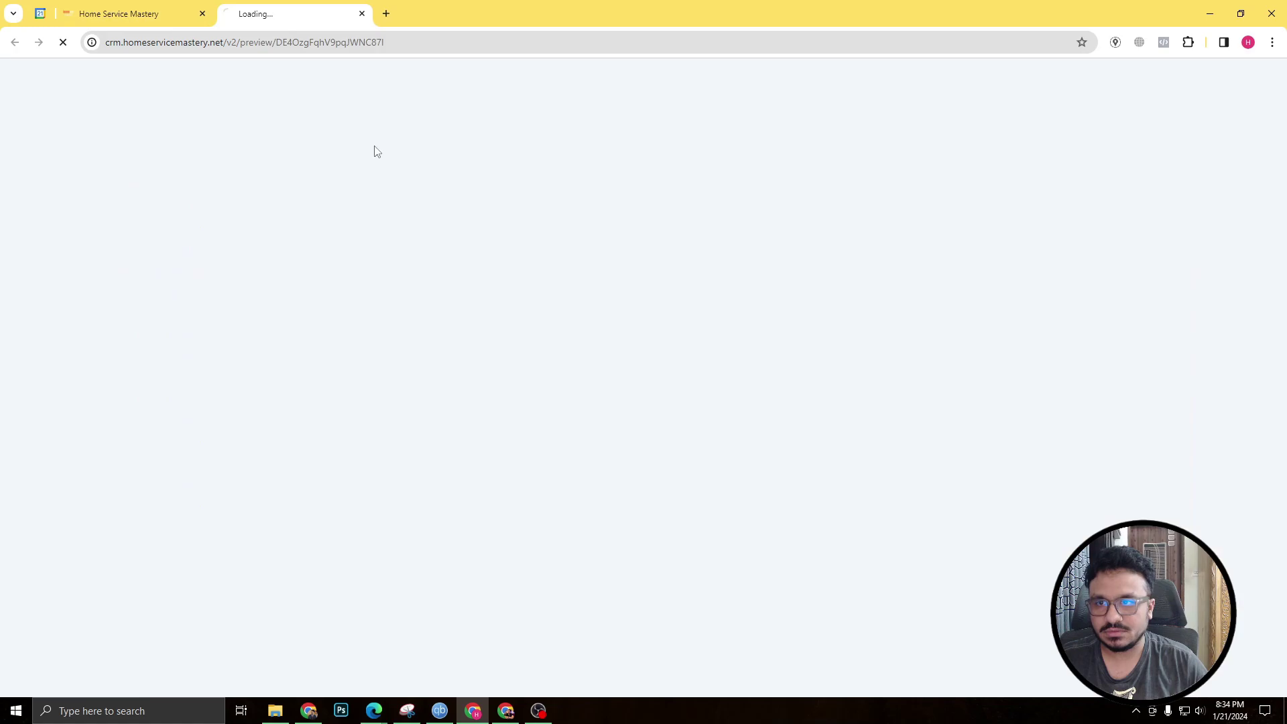
pyautogui.hotkey('ctrl', 'w')
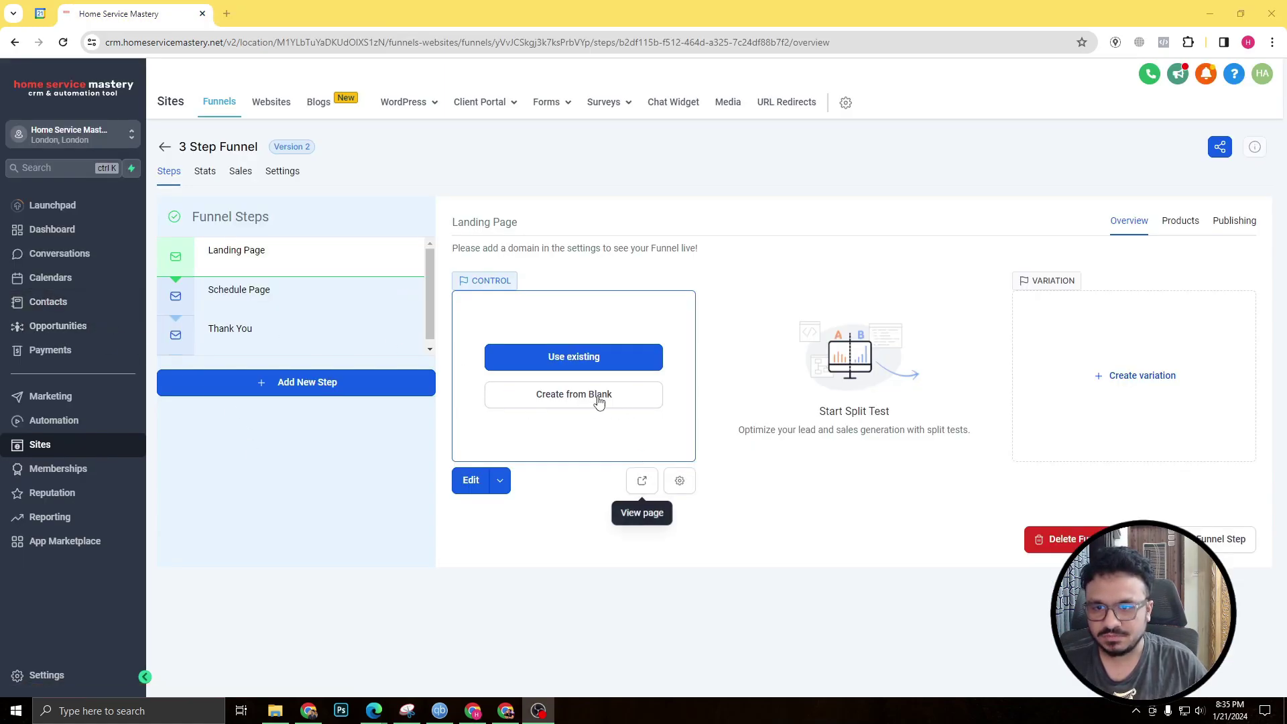
pyautogui.click(642, 482)
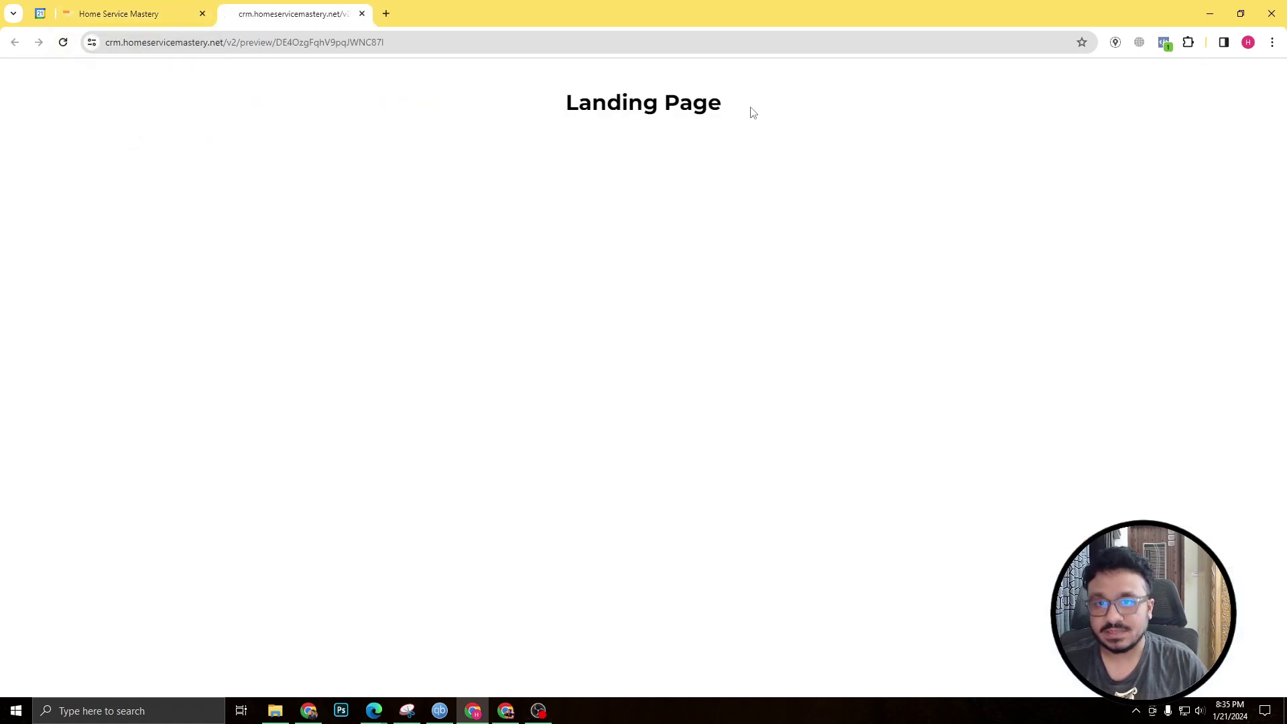
pyautogui.moveTo(748, 111); pyautogui.dragTo(537, 105)
pyautogui.click(385, 127)
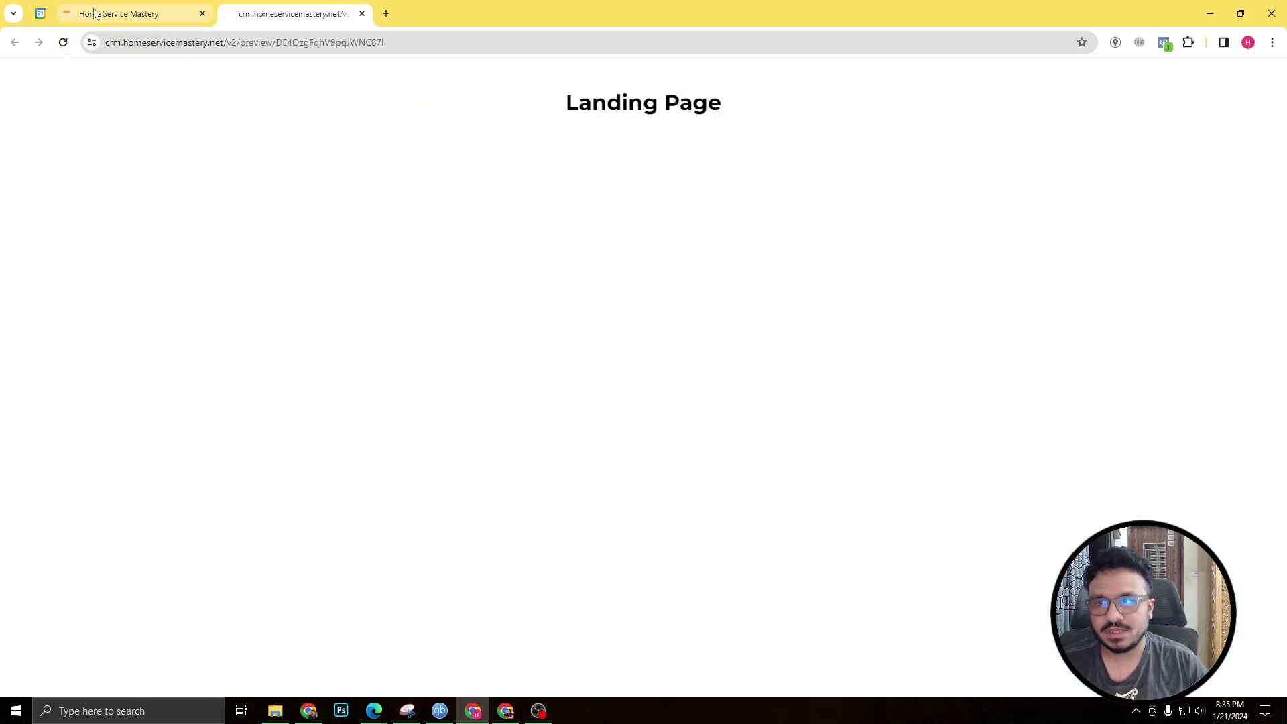
# In the funnel's Settings, enlarge the Head tracking code box to view the pixel code
pyautogui.click(179, 16)
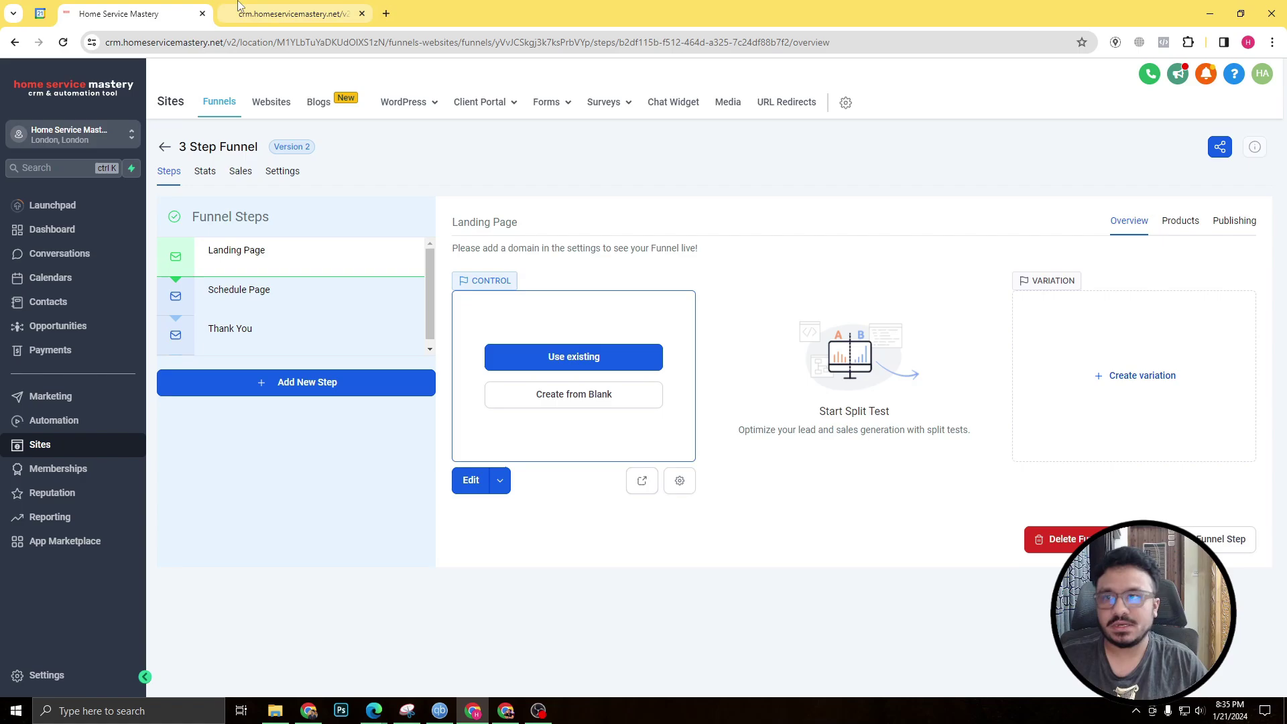
pyautogui.click(239, 8)
pyautogui.click(149, 12)
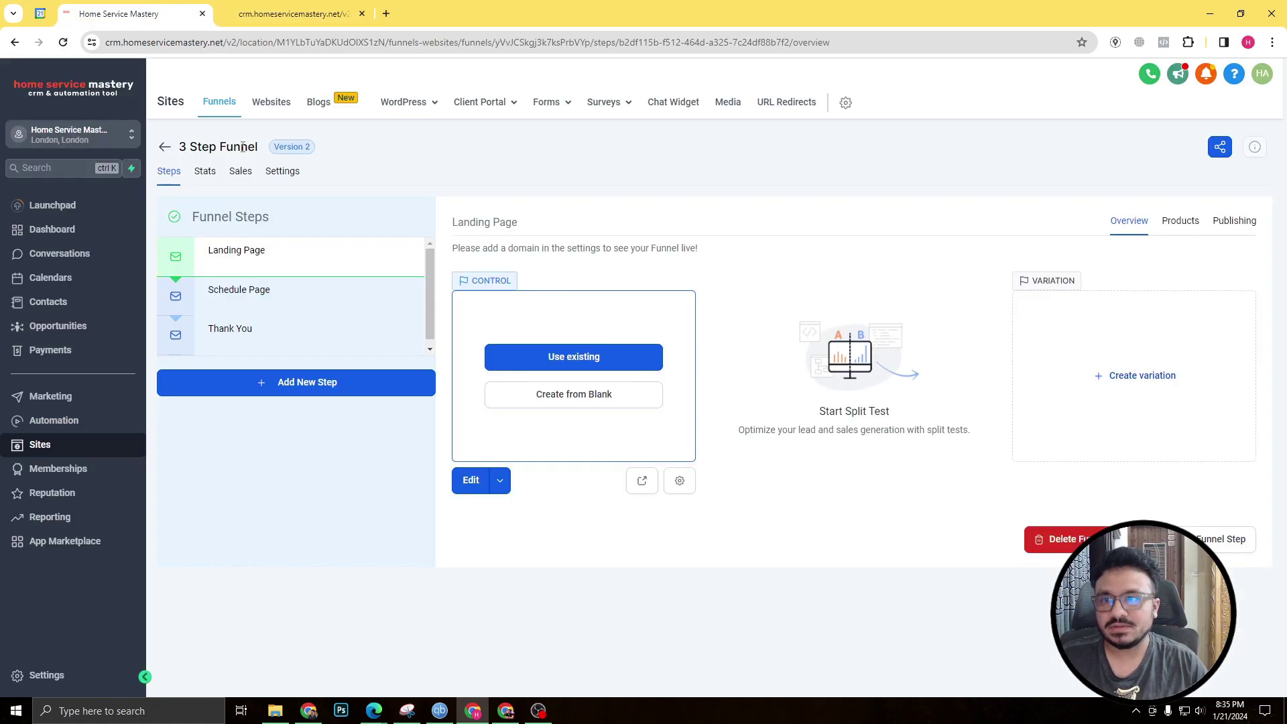
pyautogui.click(284, 176)
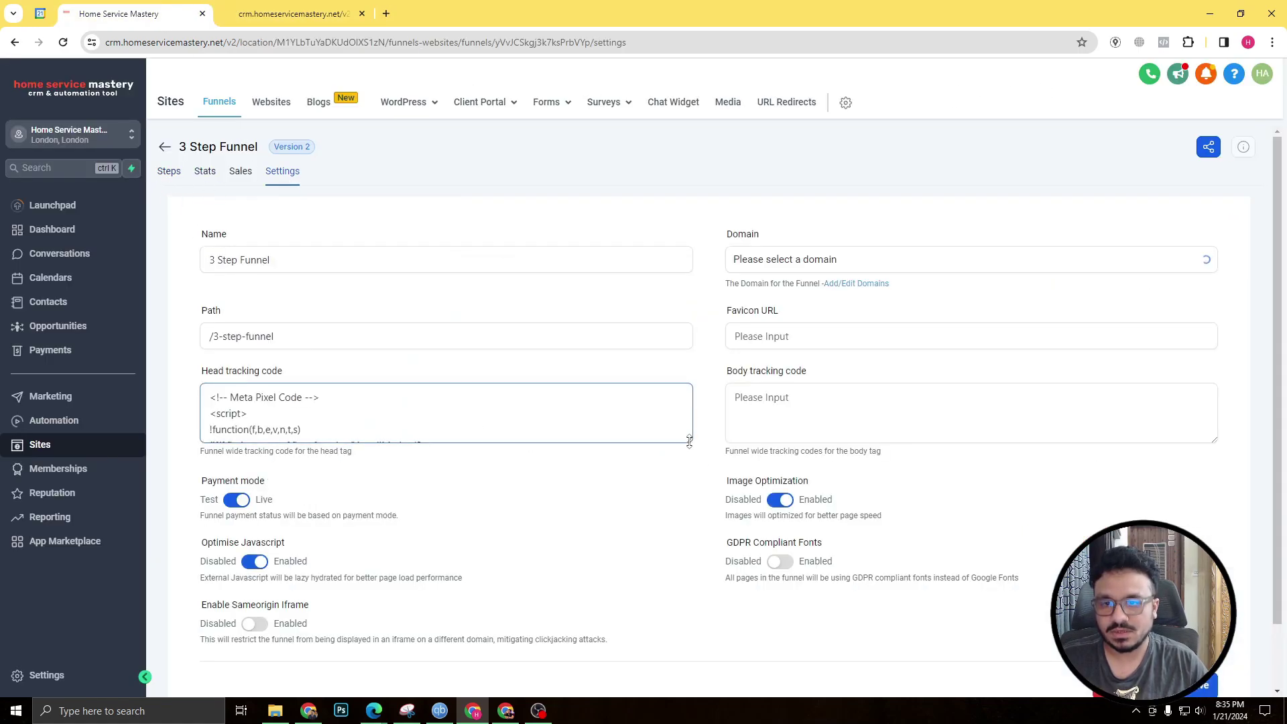
pyautogui.moveTo(689, 440); pyautogui.dragTo(689, 643)
# Confirm in Meta Pixel Helper that the Landing Page preview fires a PageView event
pyautogui.click(261, 9)
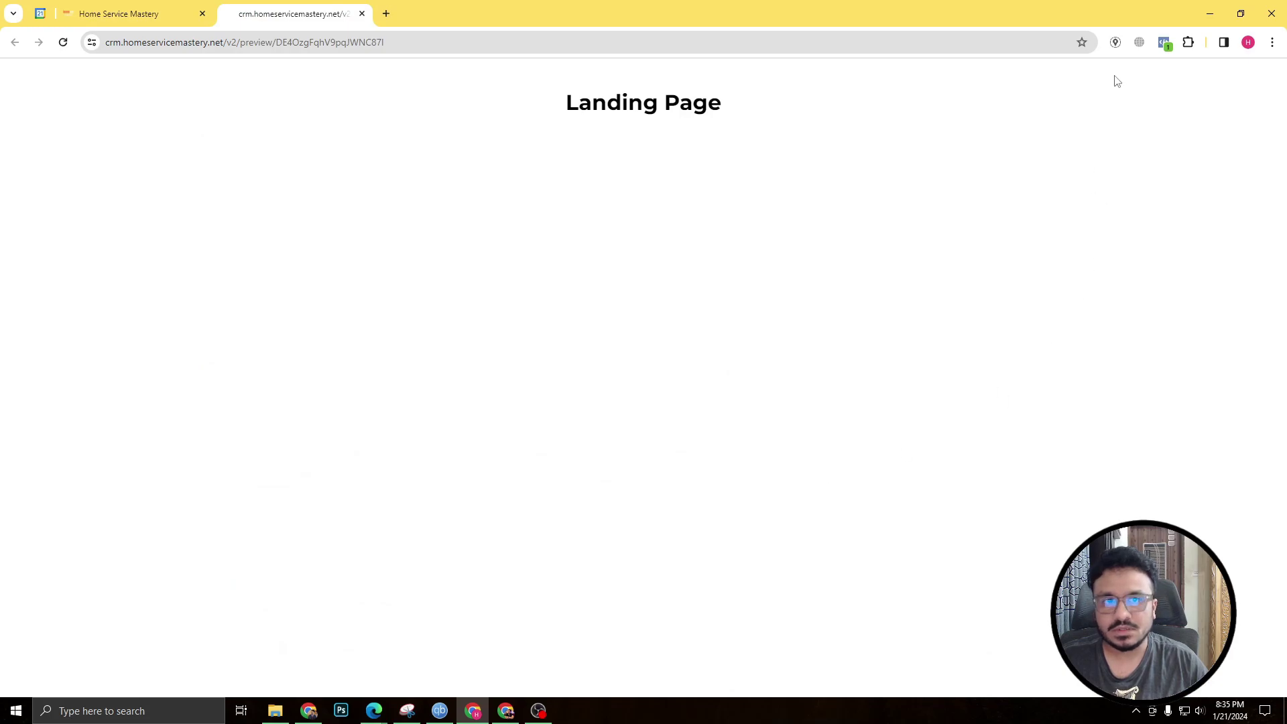
pyautogui.click(1165, 44)
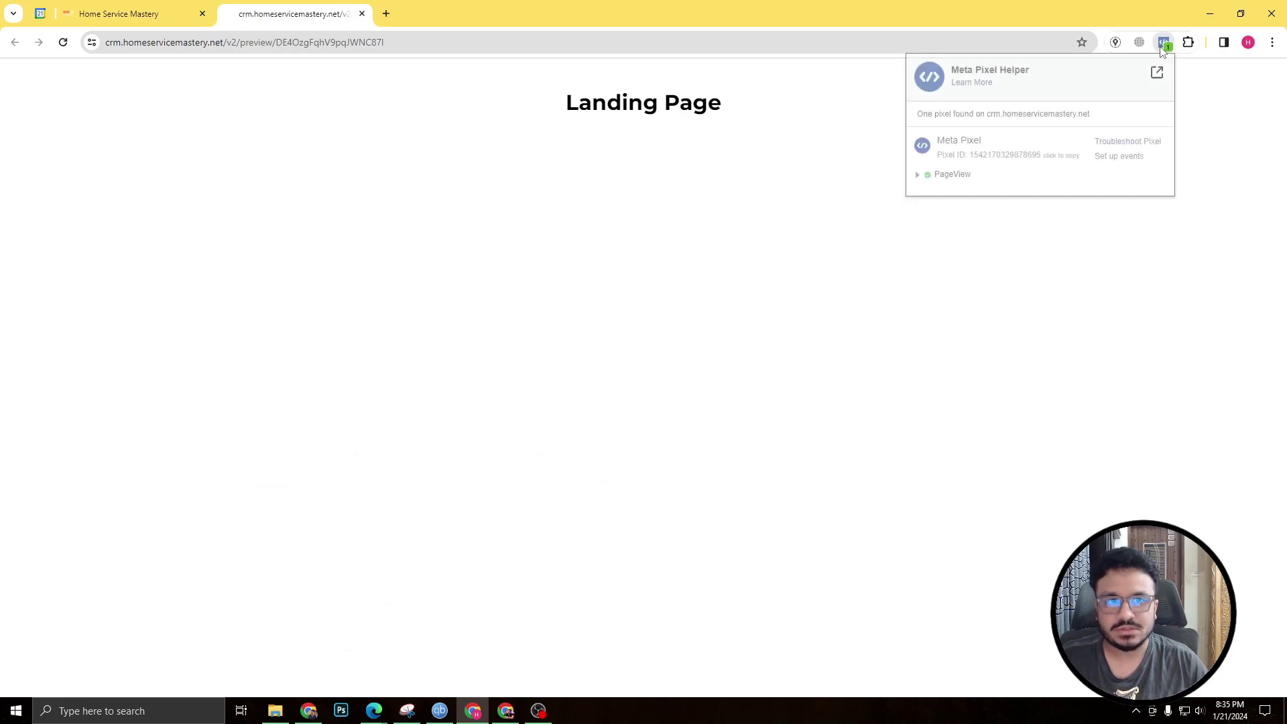
pyautogui.click(920, 177)
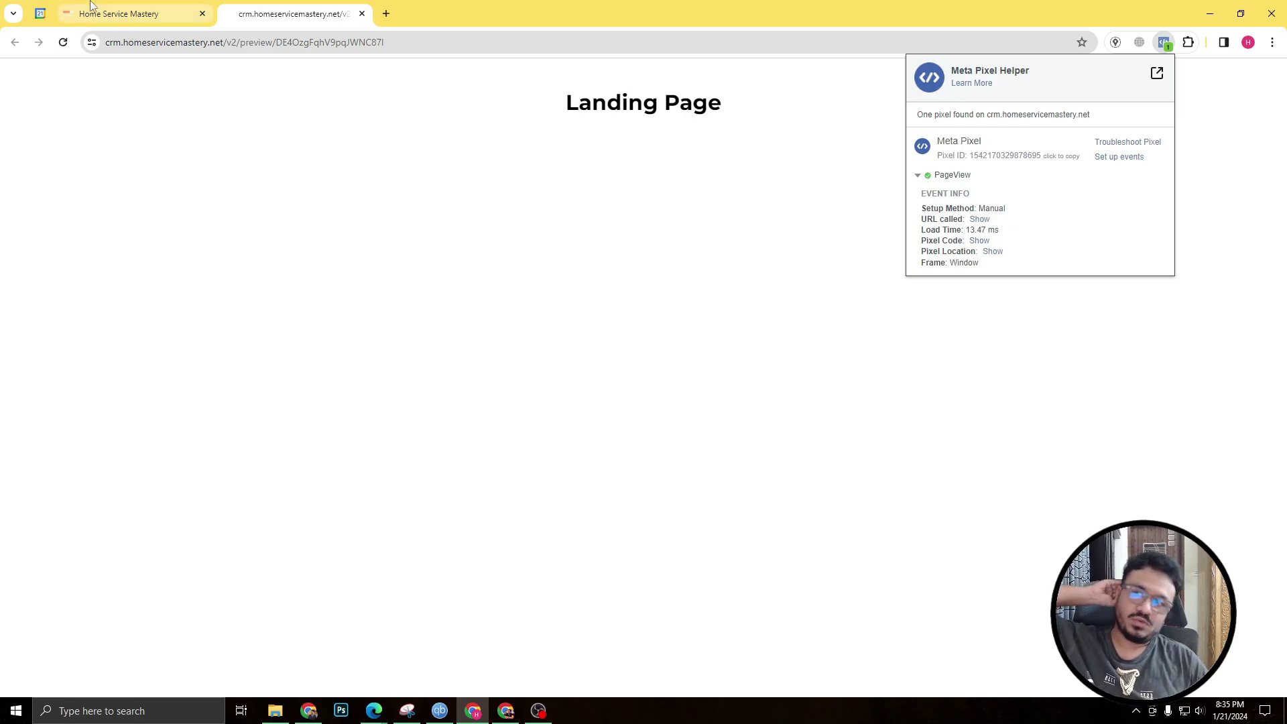
pyautogui.click(127, 14)
pyautogui.click(317, 8)
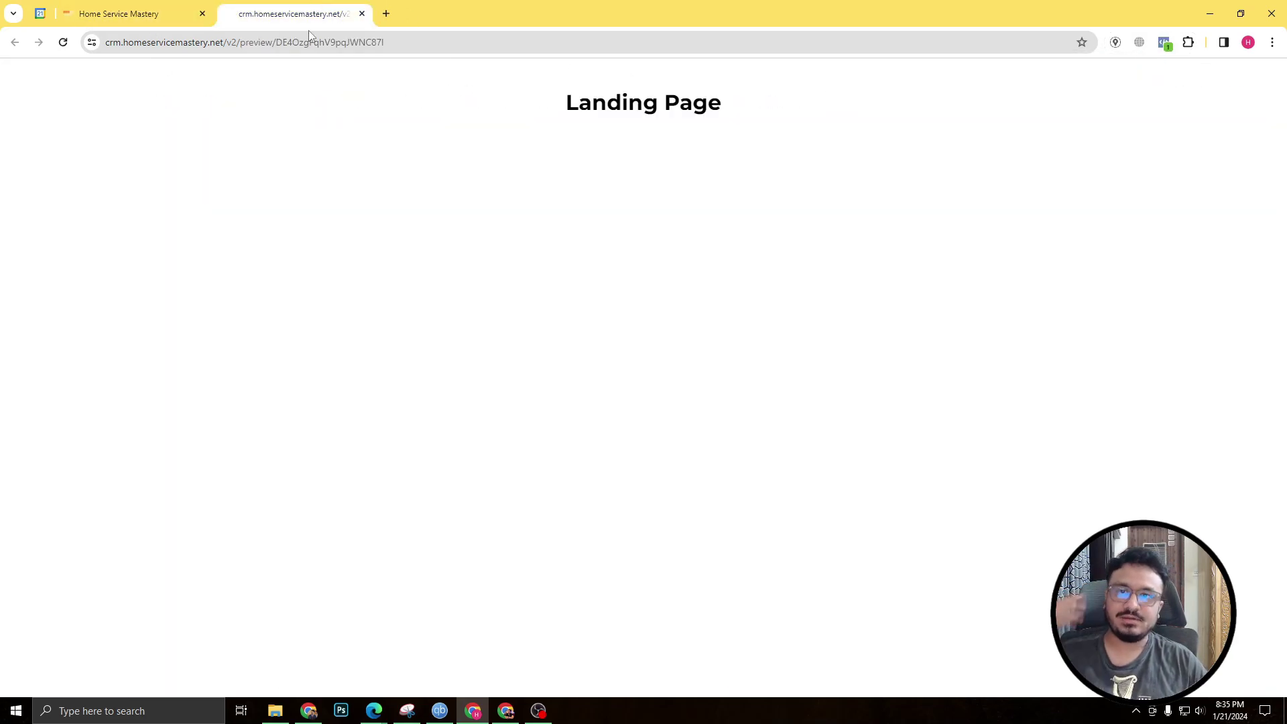
pyautogui.click(111, 8)
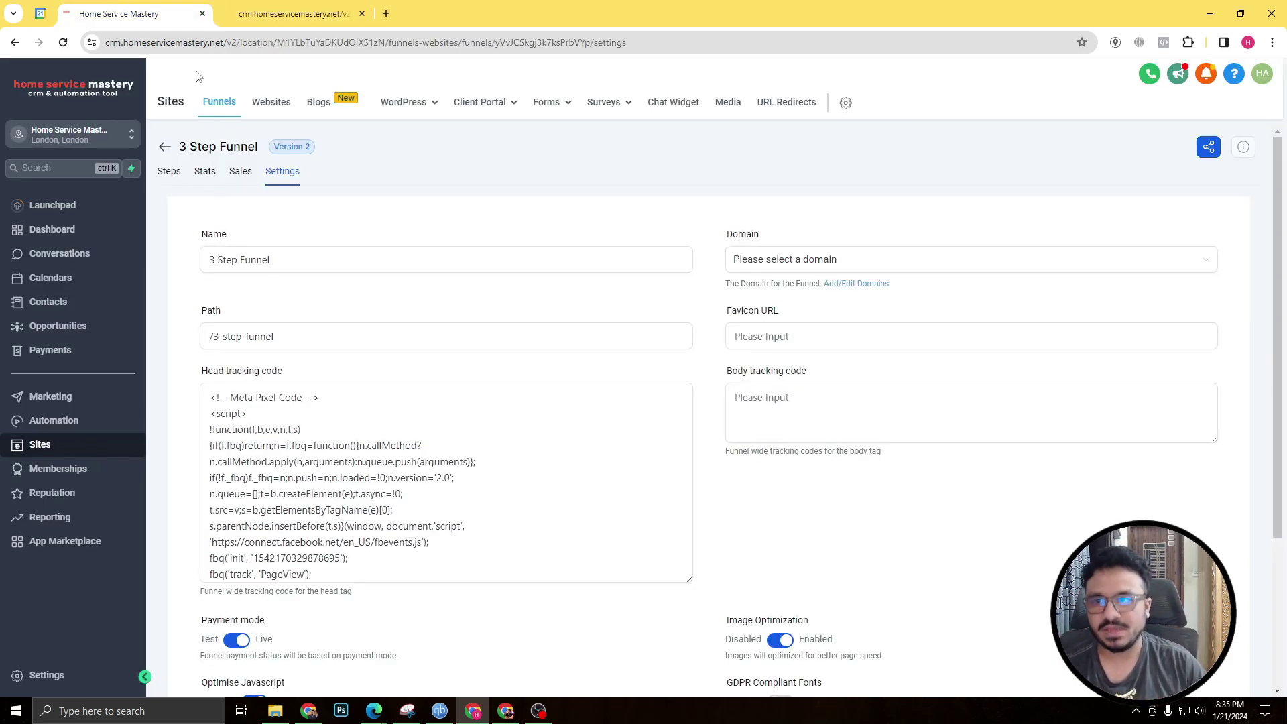
# Preview the Schedule Page and inspect its Lead and PageView events in Meta Pixel Helper
pyautogui.click(166, 173)
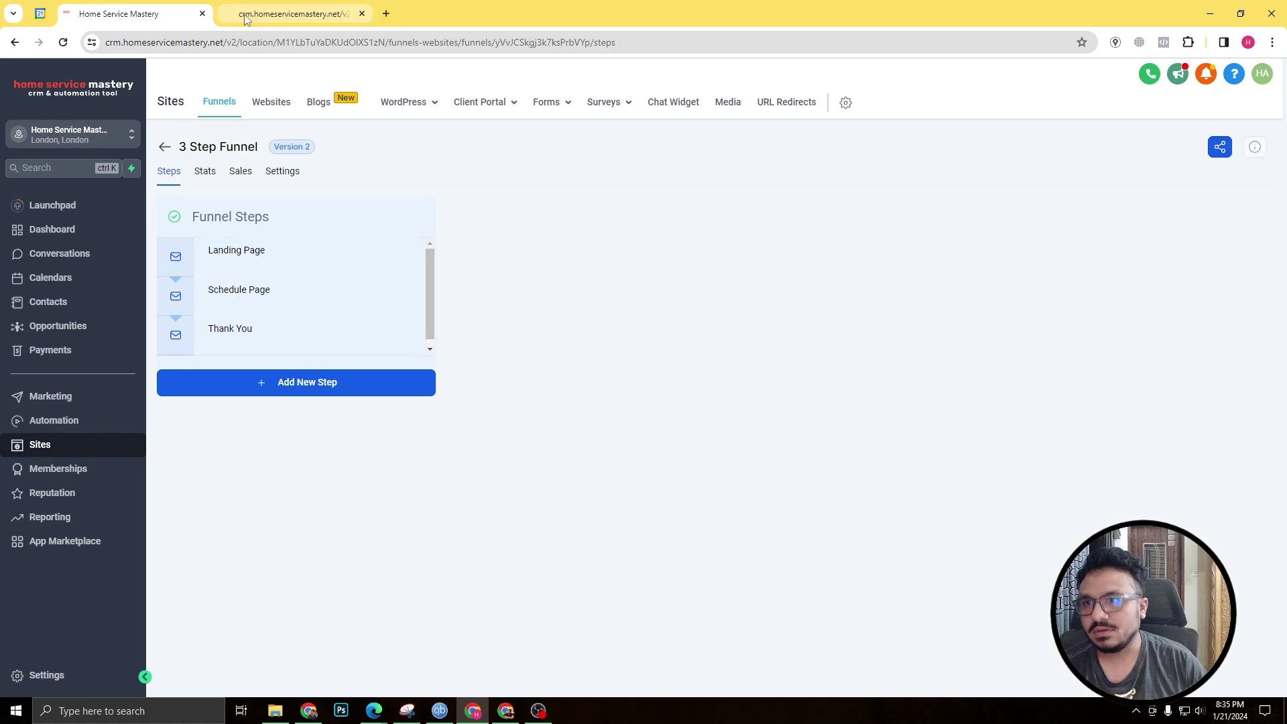
pyautogui.click(284, 293)
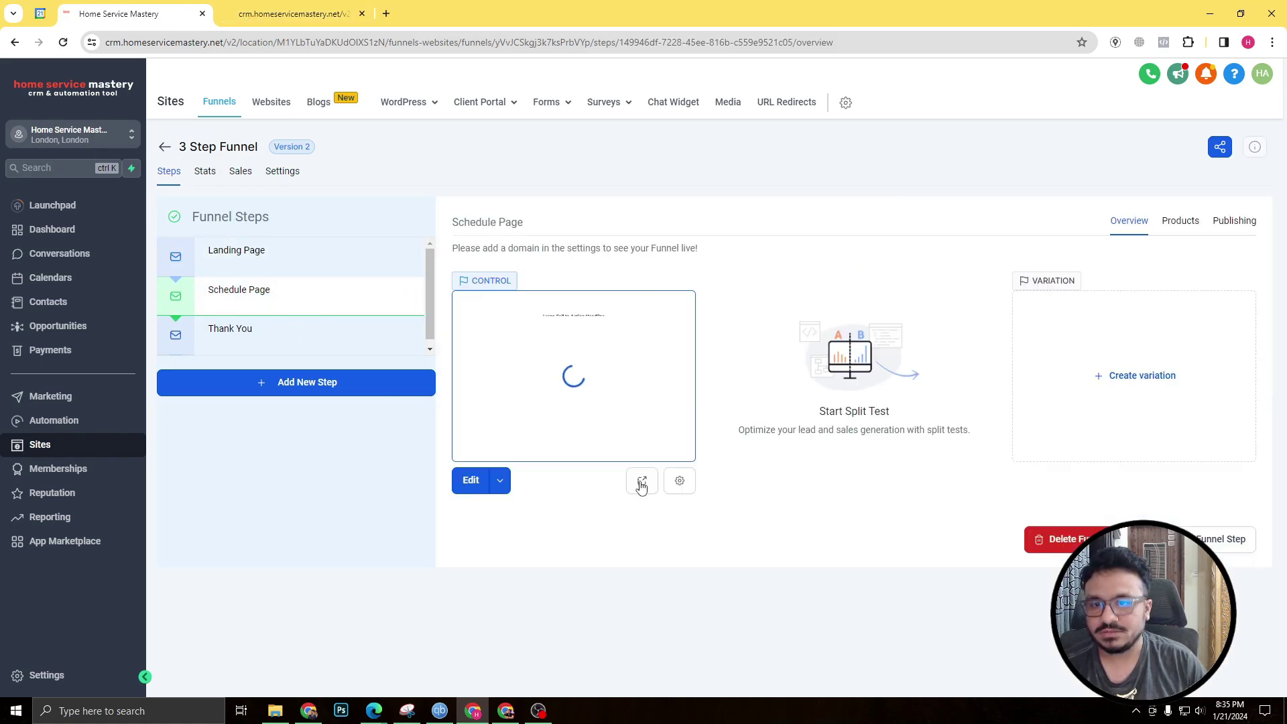
pyautogui.click(641, 484)
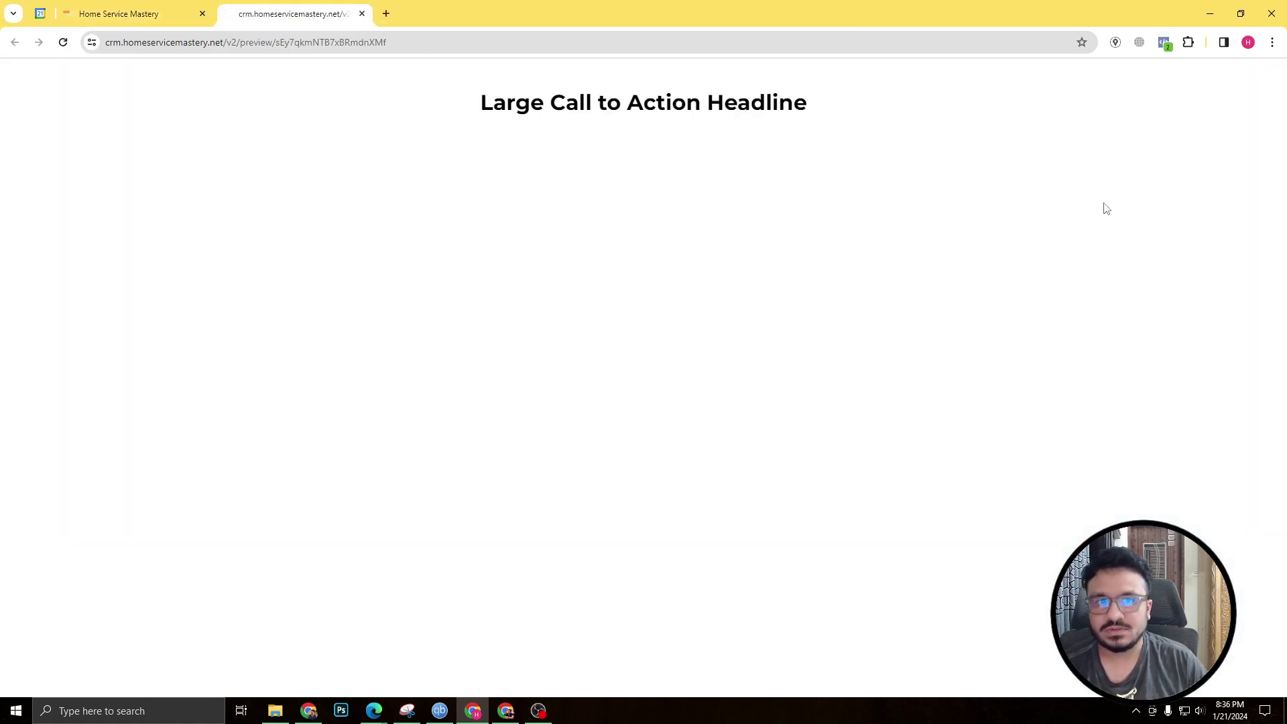
pyautogui.click(1165, 42)
pyautogui.click(920, 177)
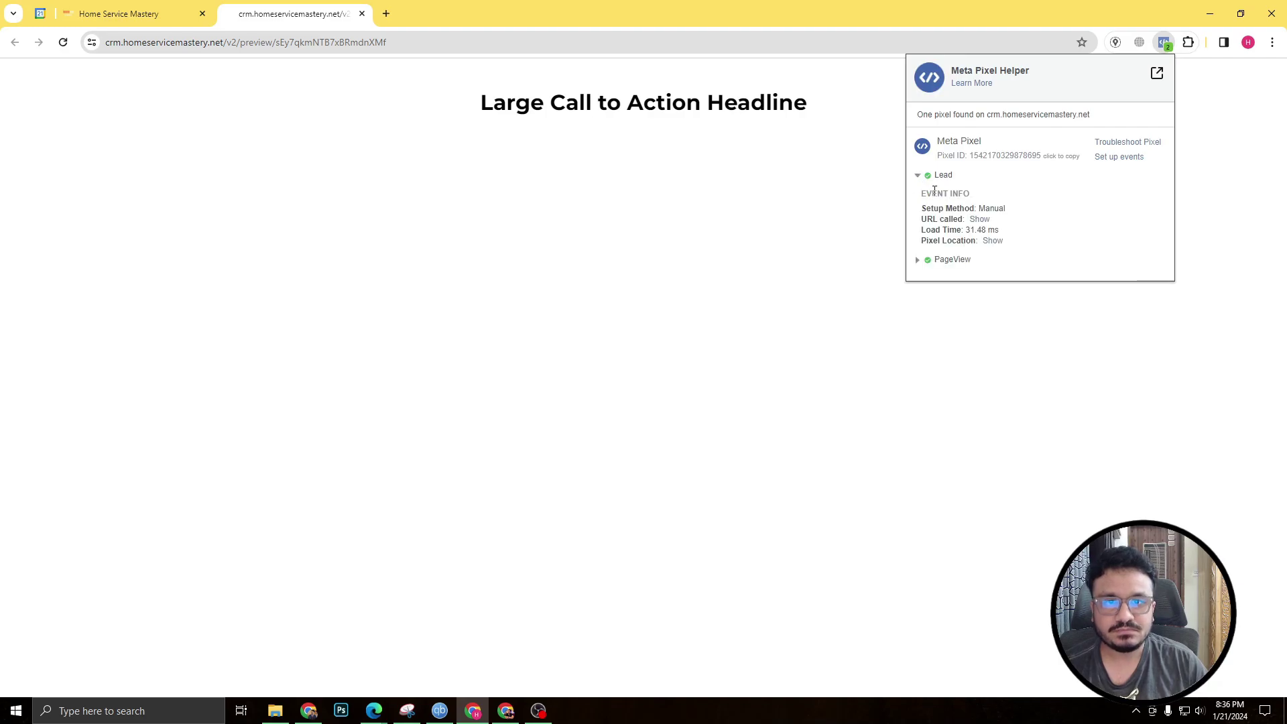
pyautogui.click(919, 175)
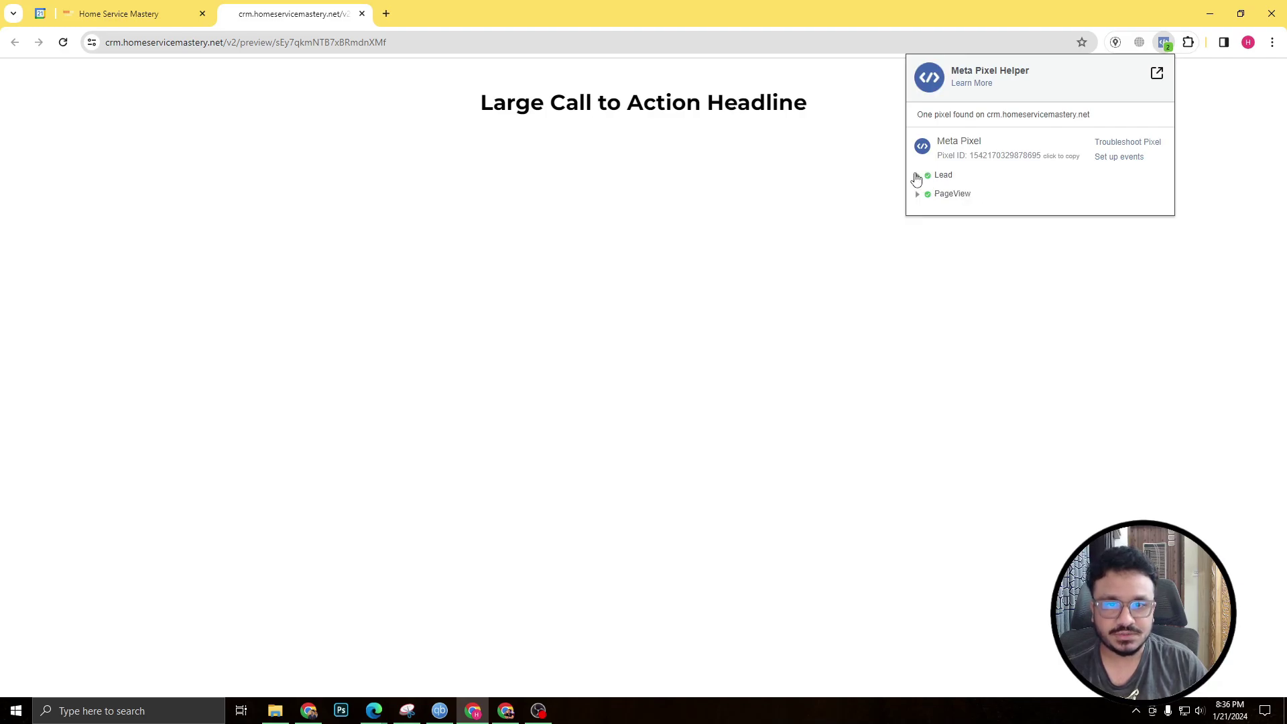
pyautogui.click(183, 11)
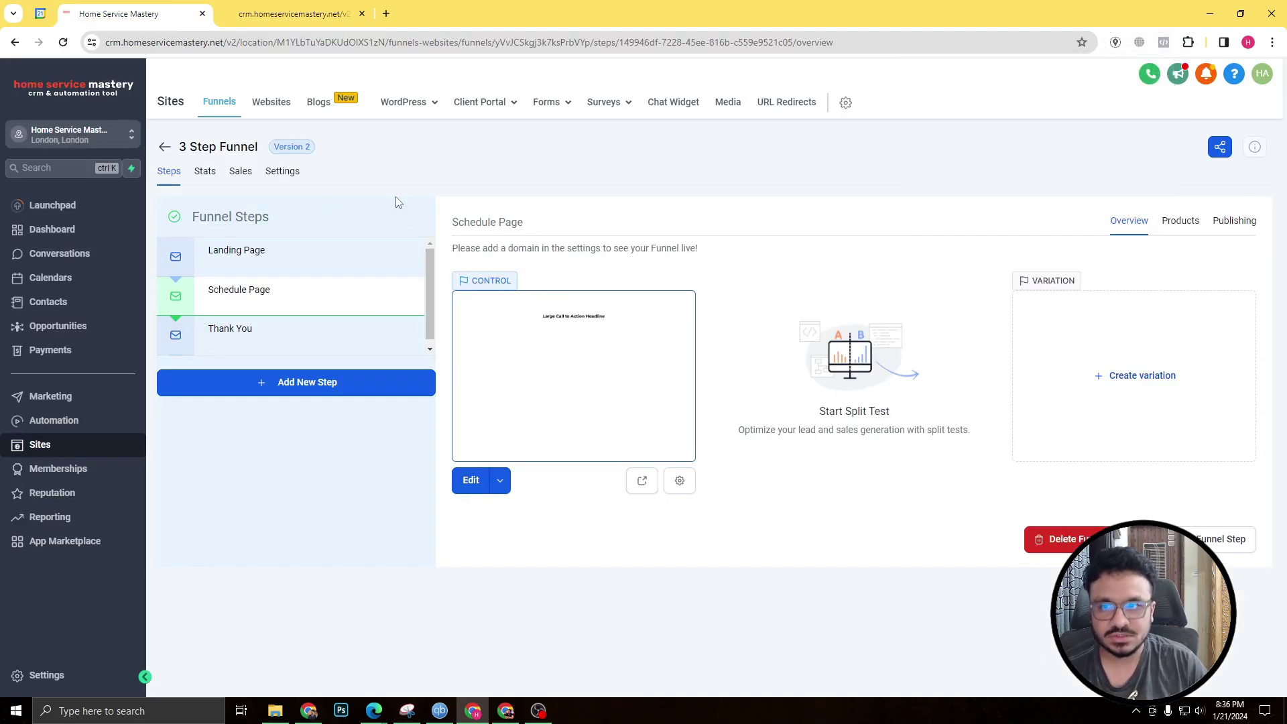
pyautogui.click(302, 11)
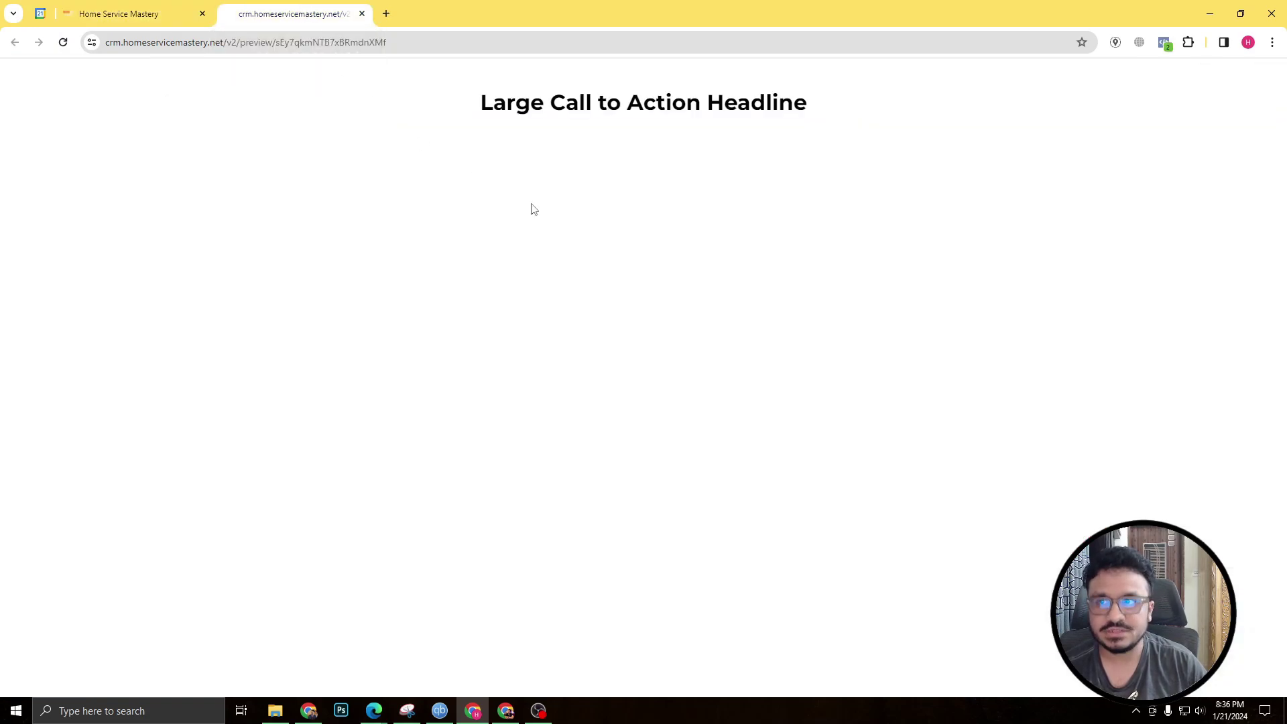
pyautogui.click(1164, 43)
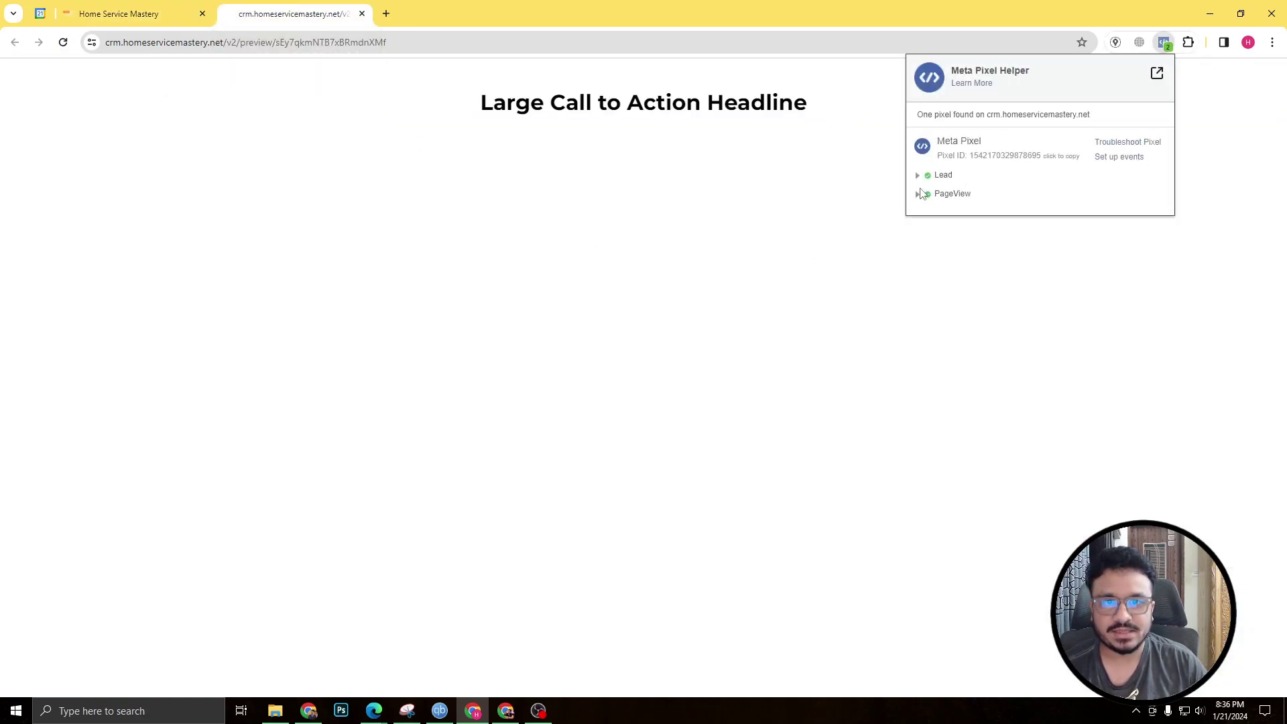
pyautogui.click(917, 194)
# Return to the funnel steps and preview the Thank You page
pyautogui.click(173, 7)
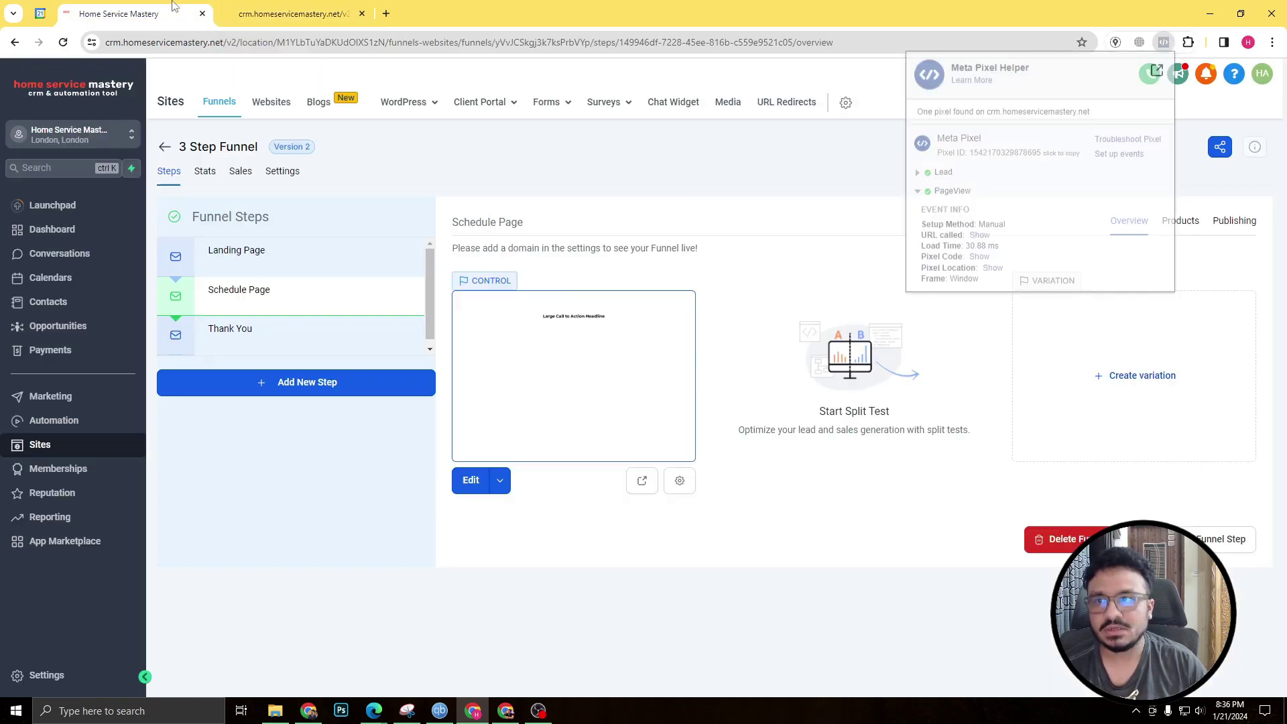
pyautogui.click(280, 173)
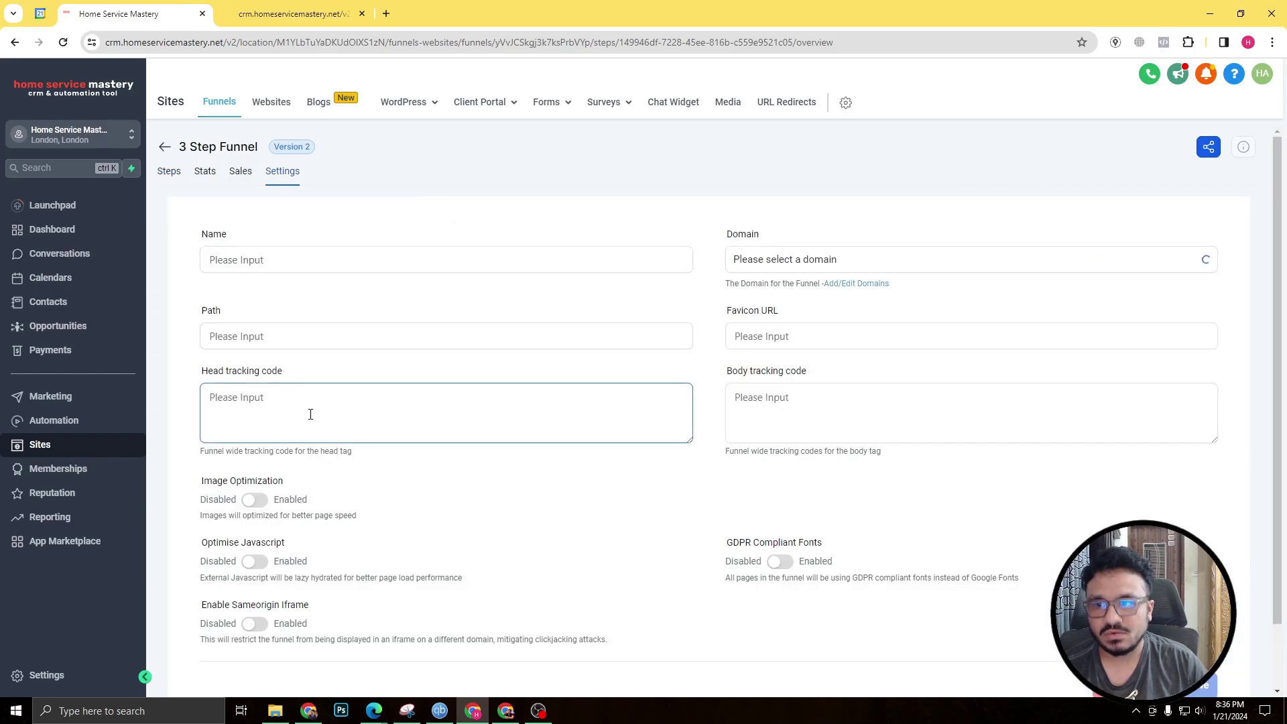
pyautogui.click(172, 173)
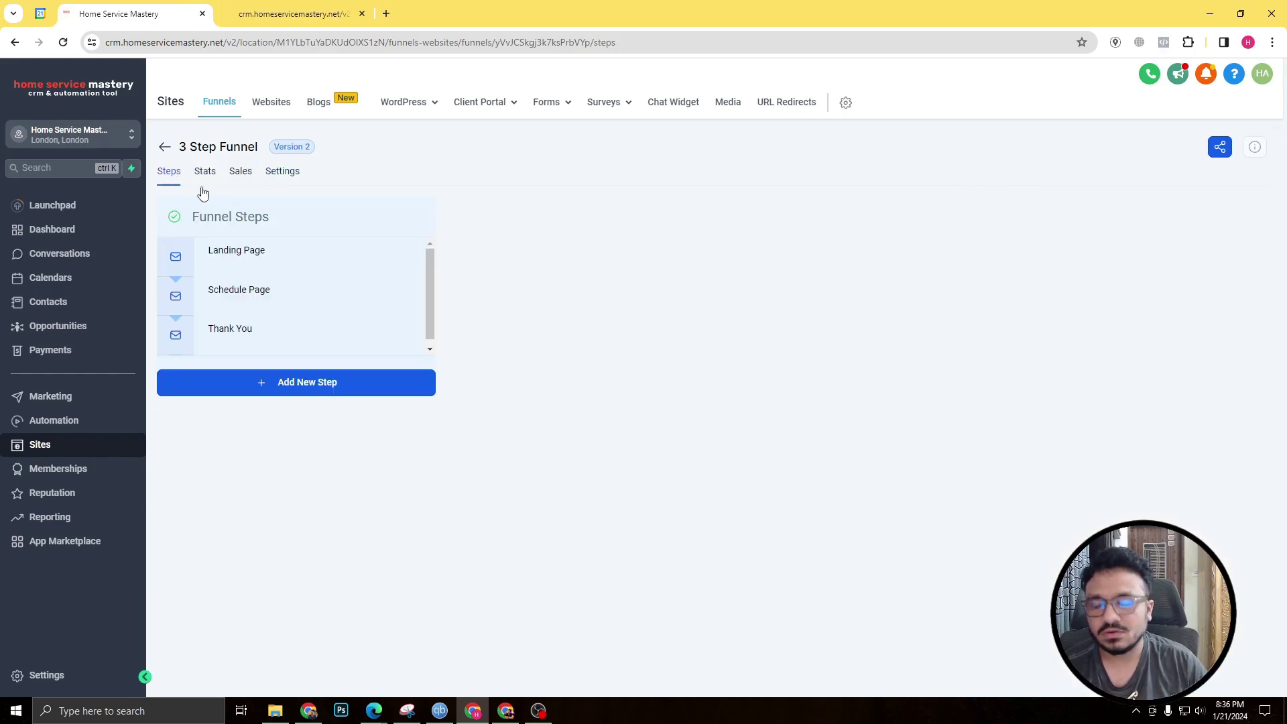
pyautogui.click(318, 328)
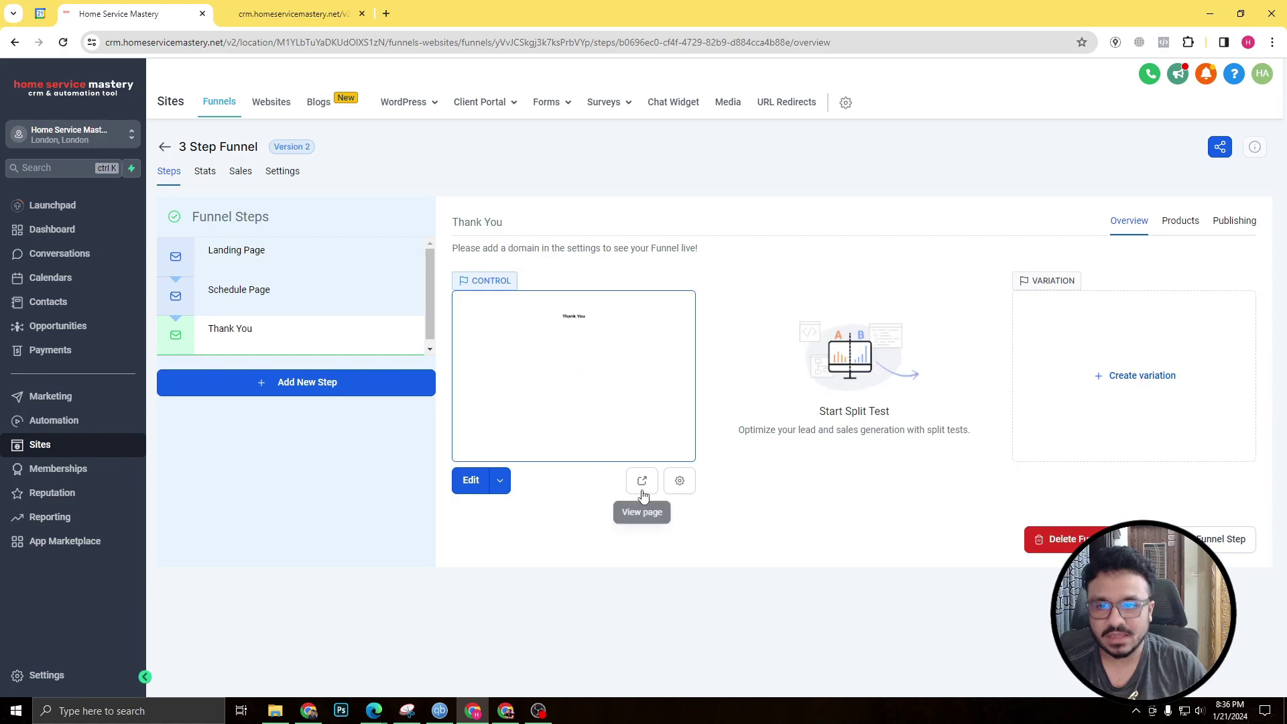
pyautogui.click(642, 480)
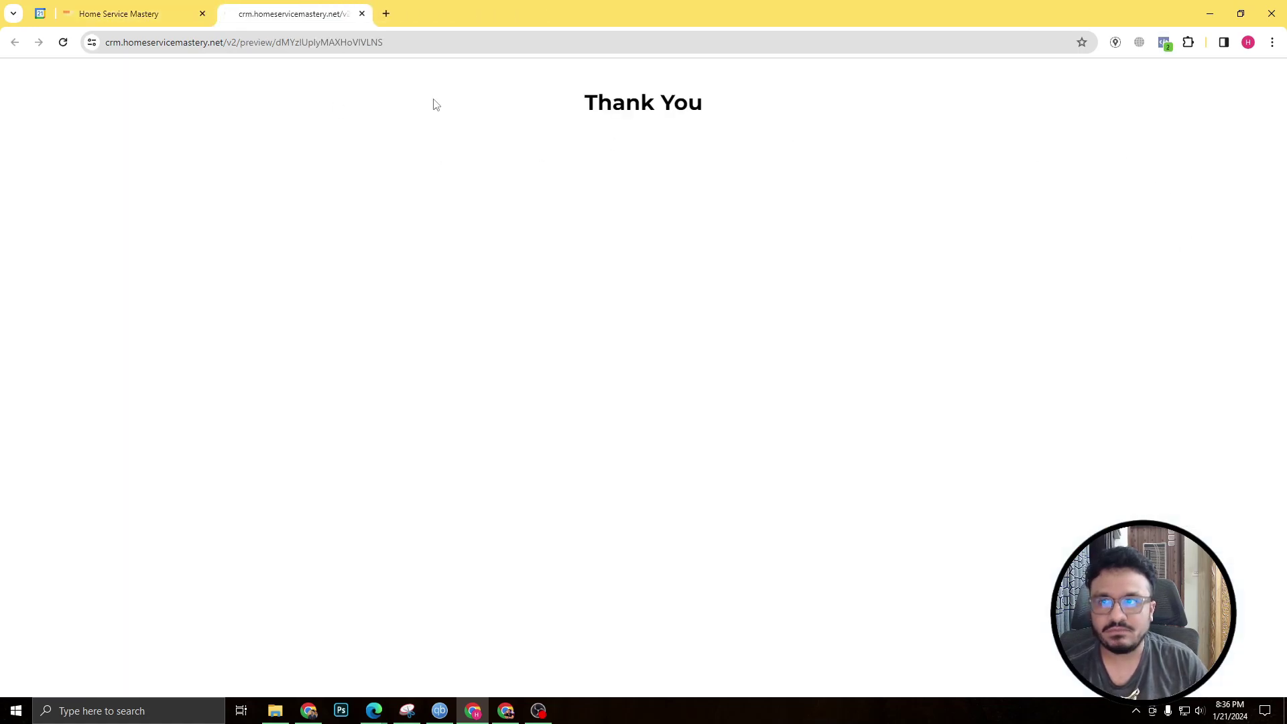
# Verify the Thank You preview fires PageView and Schedule events, then close the preview
pyautogui.click(1167, 44)
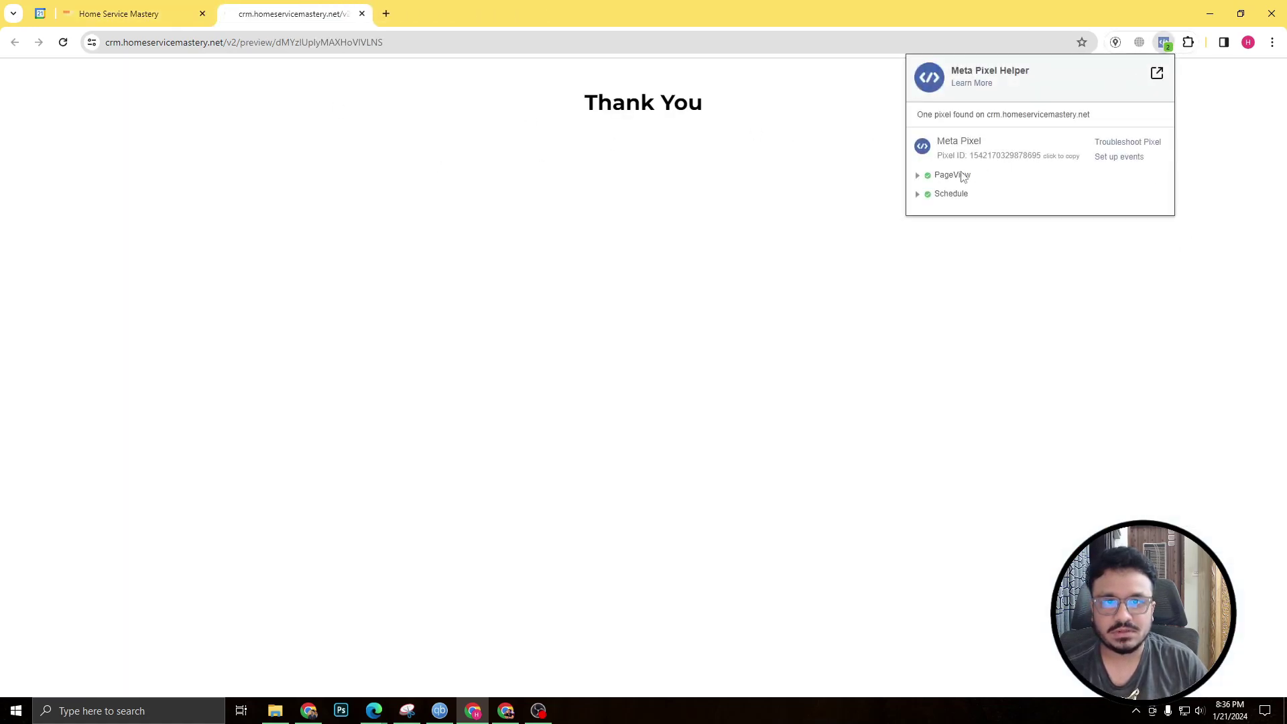
pyautogui.click(918, 177)
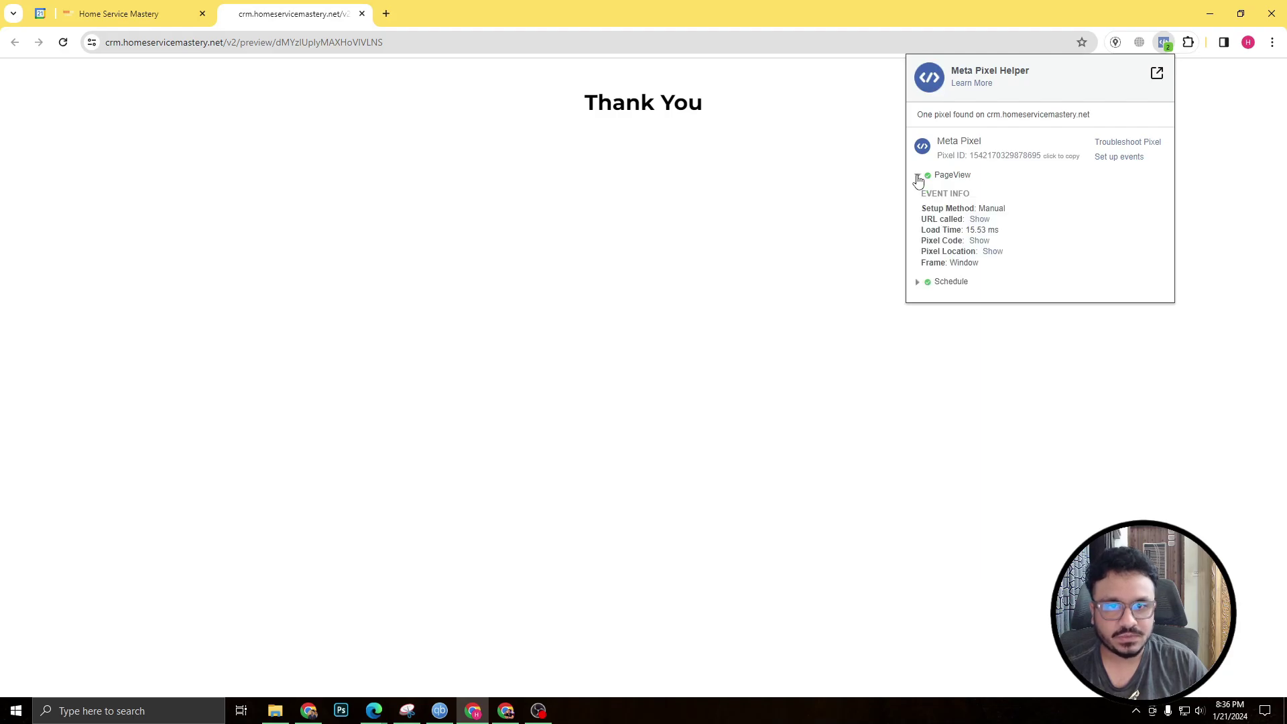
pyautogui.click(917, 176)
pyautogui.click(917, 195)
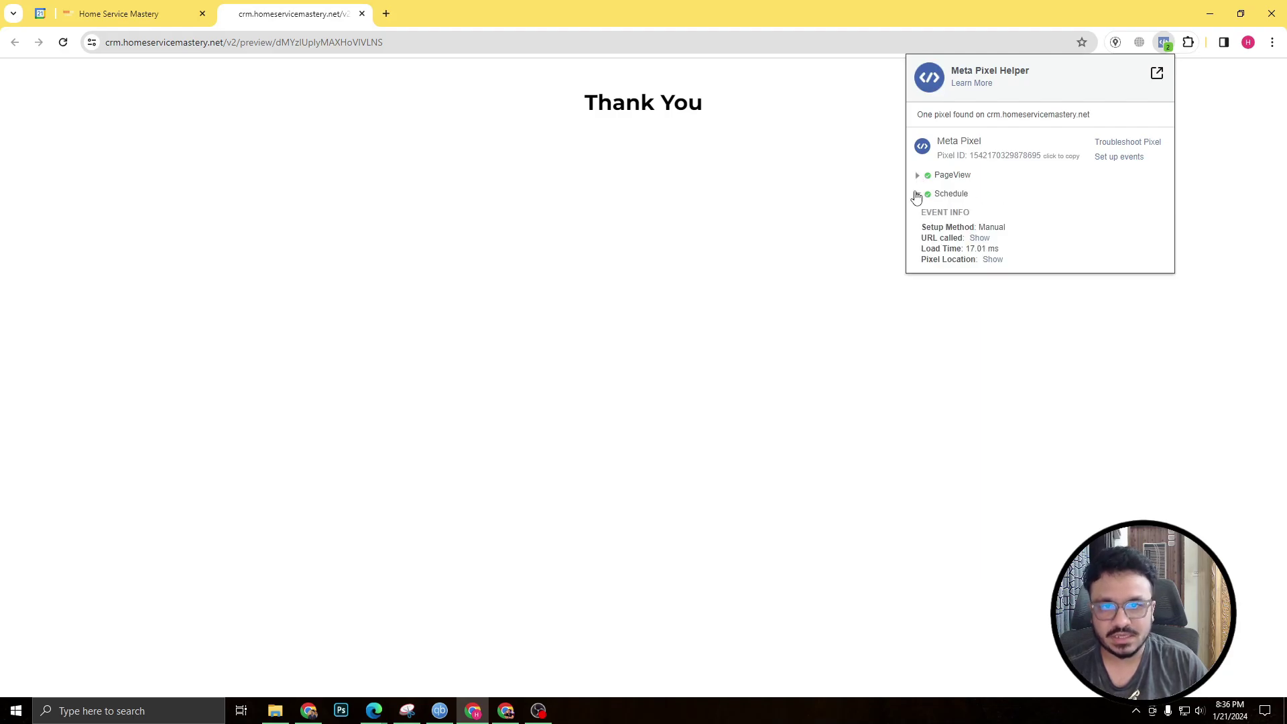
pyautogui.click(917, 195)
pyautogui.middleClick(279, 20)
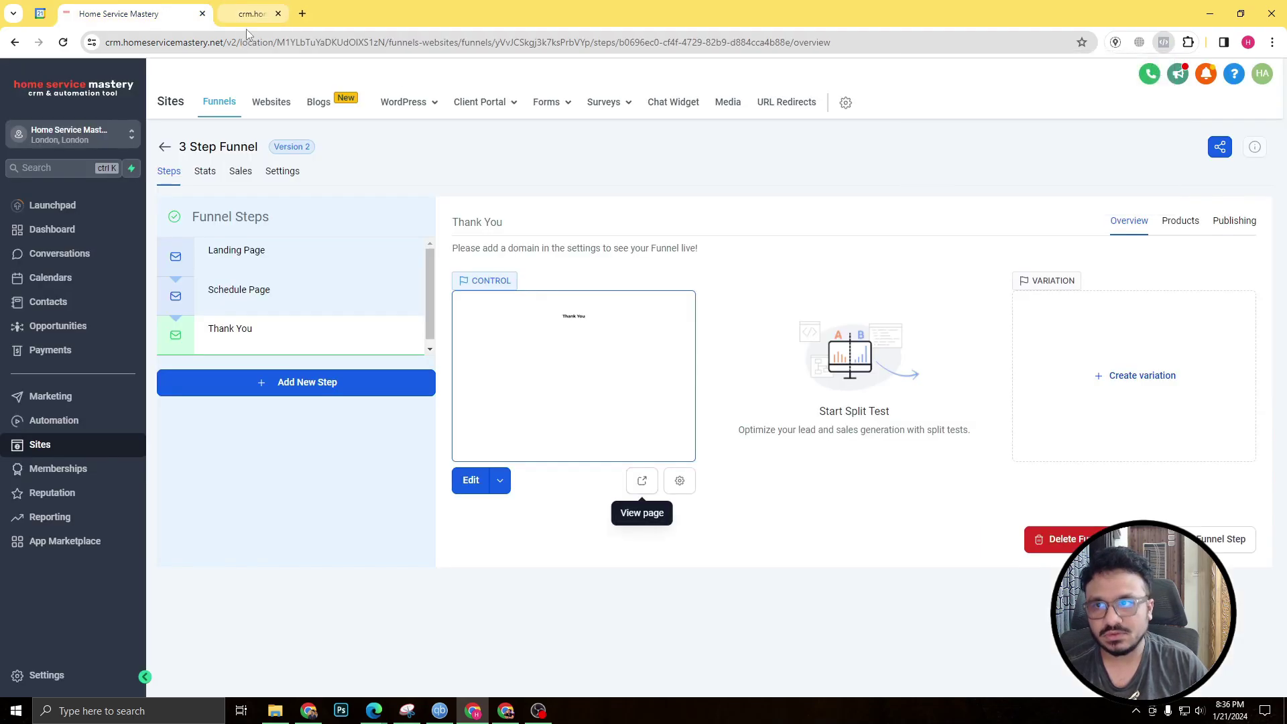
pyautogui.click(257, 259)
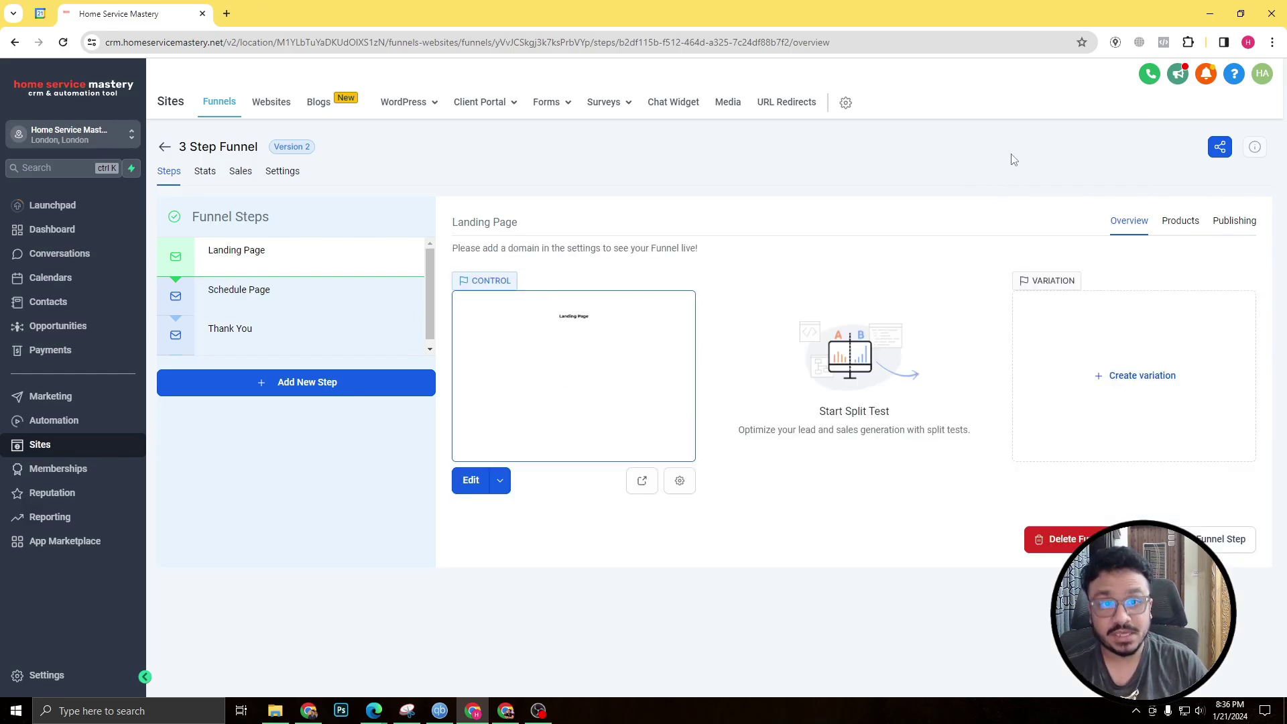
pyautogui.click(275, 302)
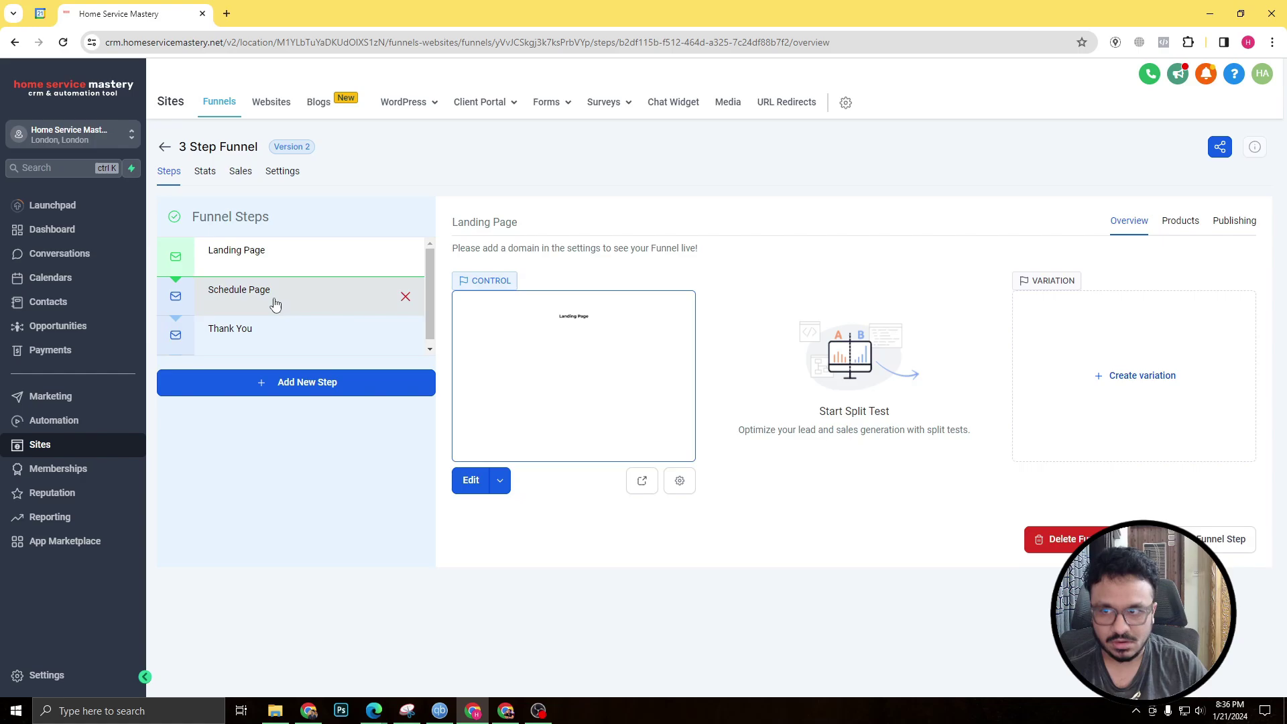
pyautogui.click(294, 266)
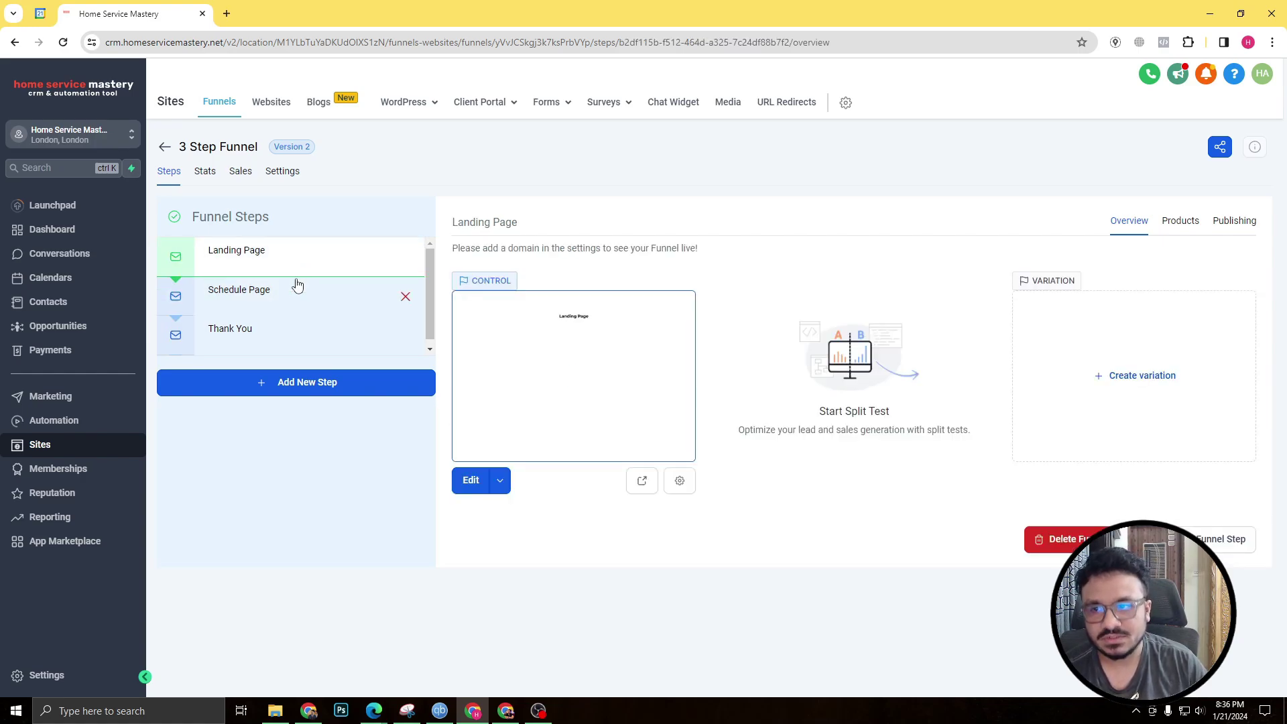
pyautogui.click(262, 303)
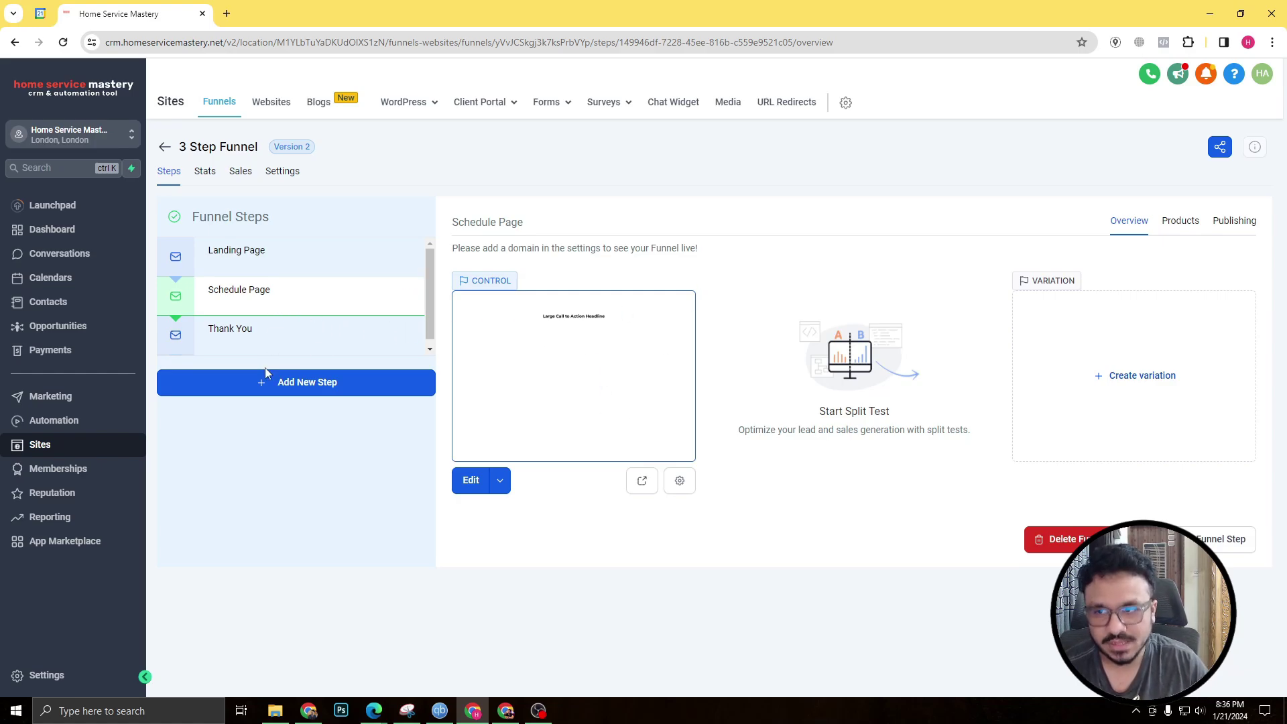
pyautogui.click(267, 345)
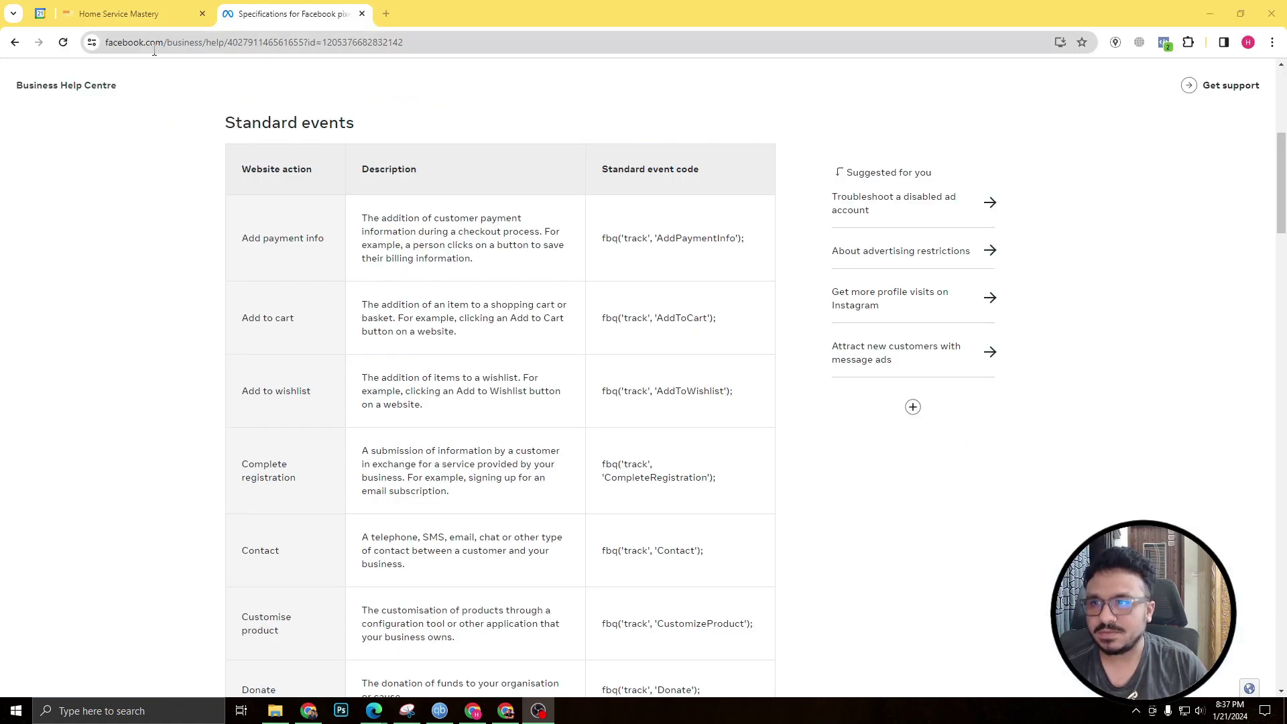
# Select the AddPaymentInfo and AddToCart event codes in the Standard events table
pyautogui.scroll(-2, 670, 359)
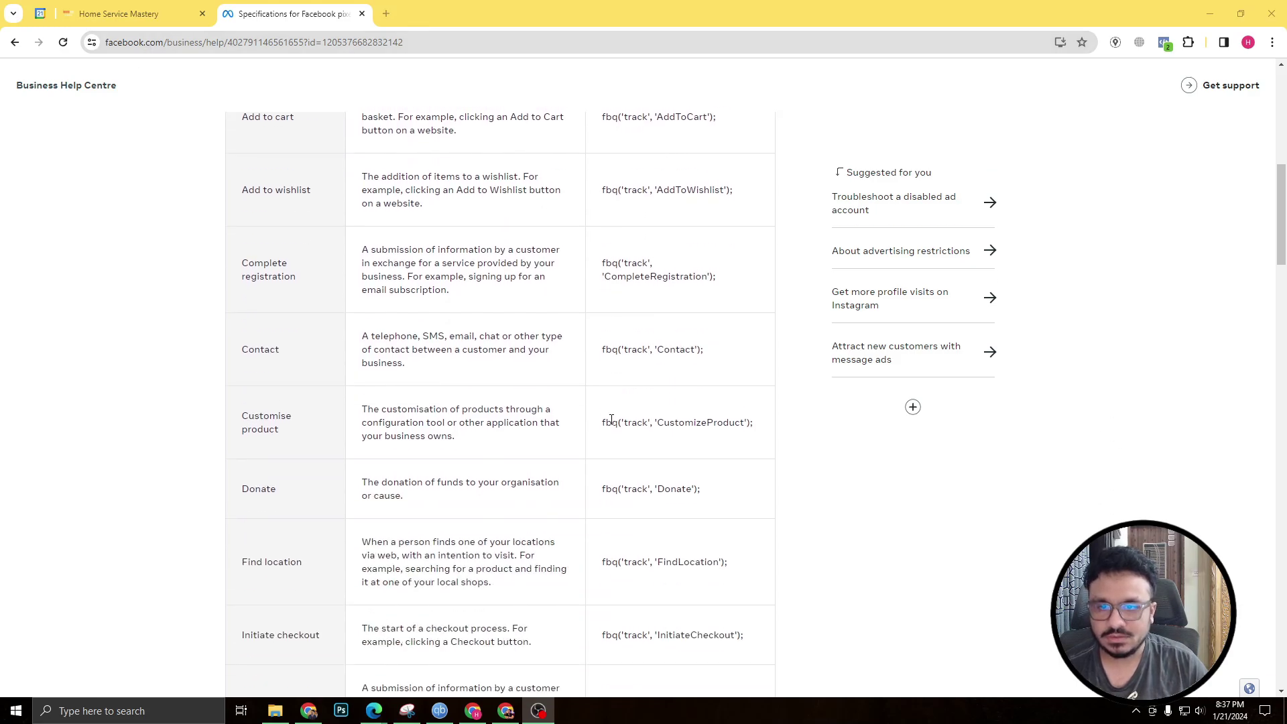
pyautogui.scroll(3, 603, 422)
pyautogui.moveTo(603, 312); pyautogui.dragTo(743, 307)
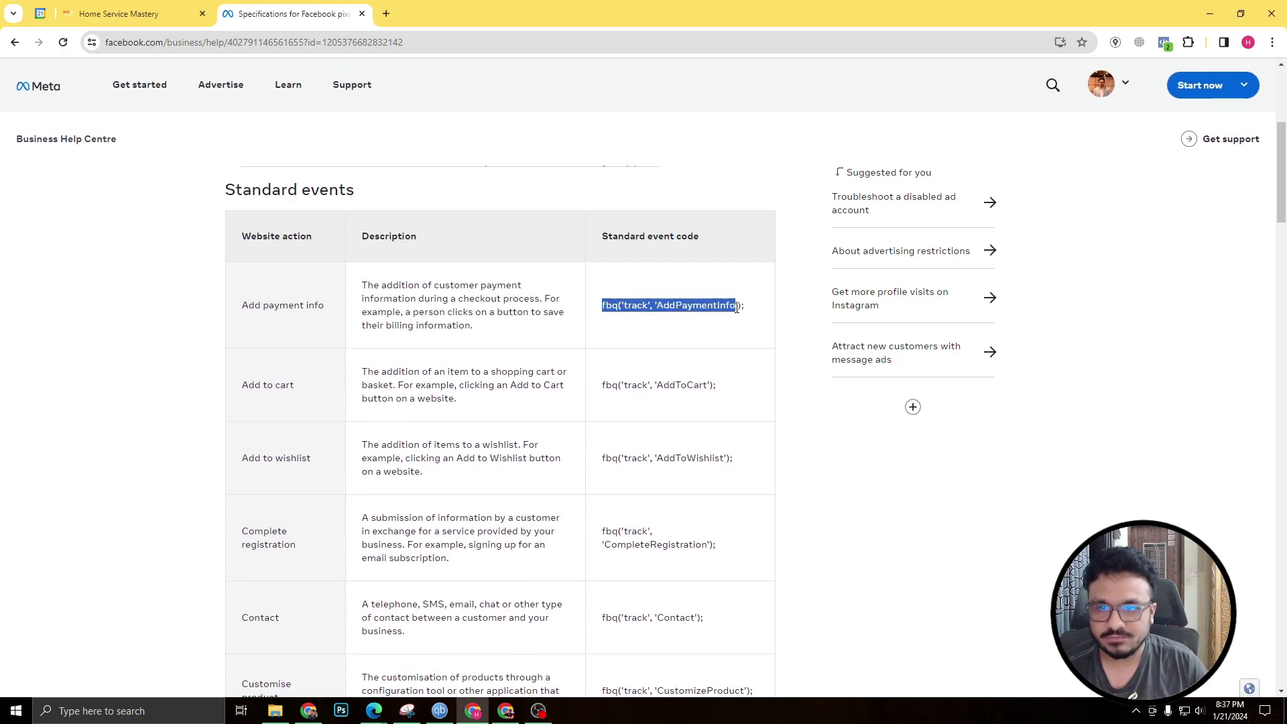
pyautogui.click(685, 333)
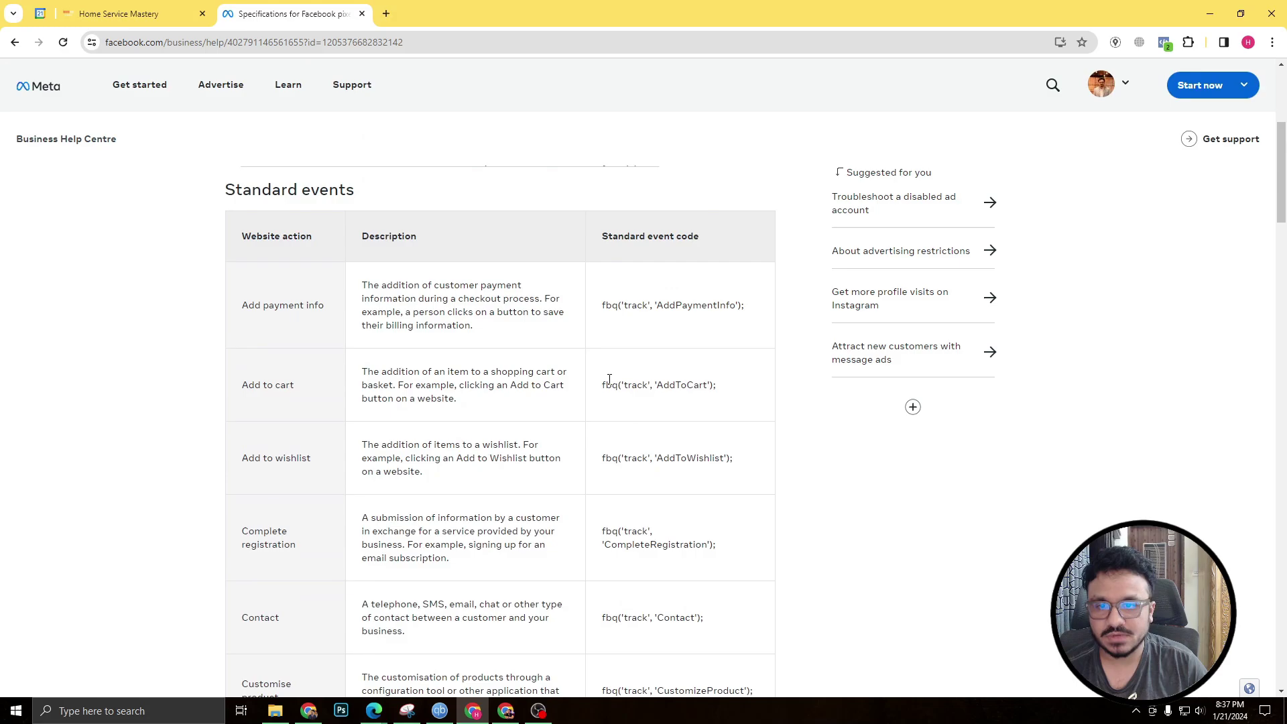
pyautogui.moveTo(605, 305); pyautogui.dragTo(746, 309)
pyautogui.moveTo(602, 386); pyautogui.dragTo(707, 385)
pyautogui.click(669, 463)
pyautogui.scroll(-2, 669, 462)
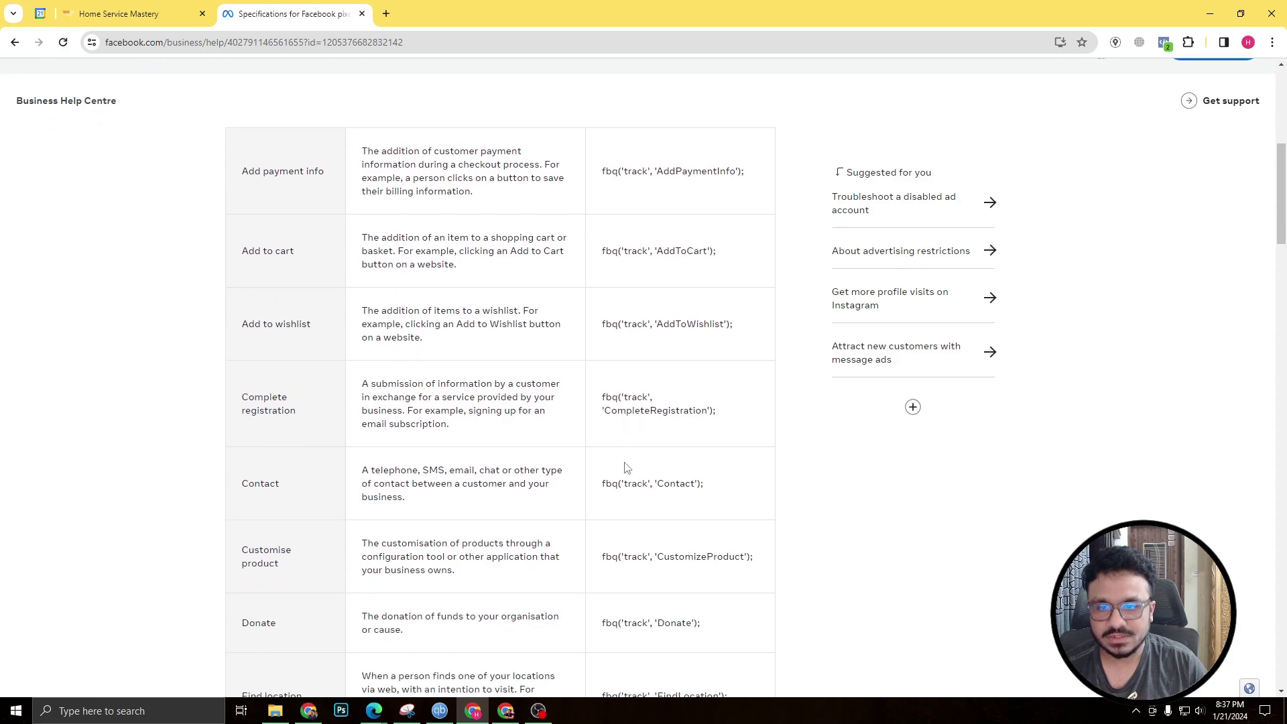
pyautogui.scroll(-1, 618, 444)
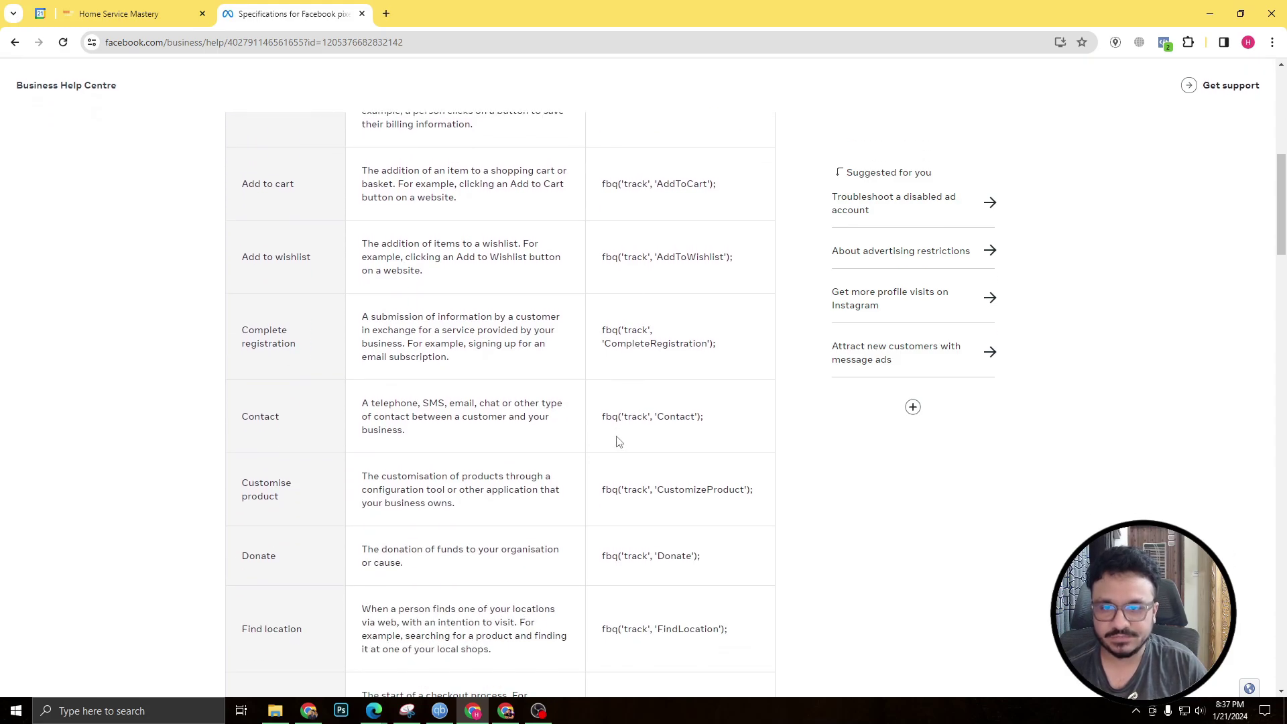
pyautogui.moveTo(602, 417); pyautogui.dragTo(685, 416)
# Scroll further down the table, highlighting the Purchase and Schedule event codes
pyautogui.scroll(-1, 624, 325)
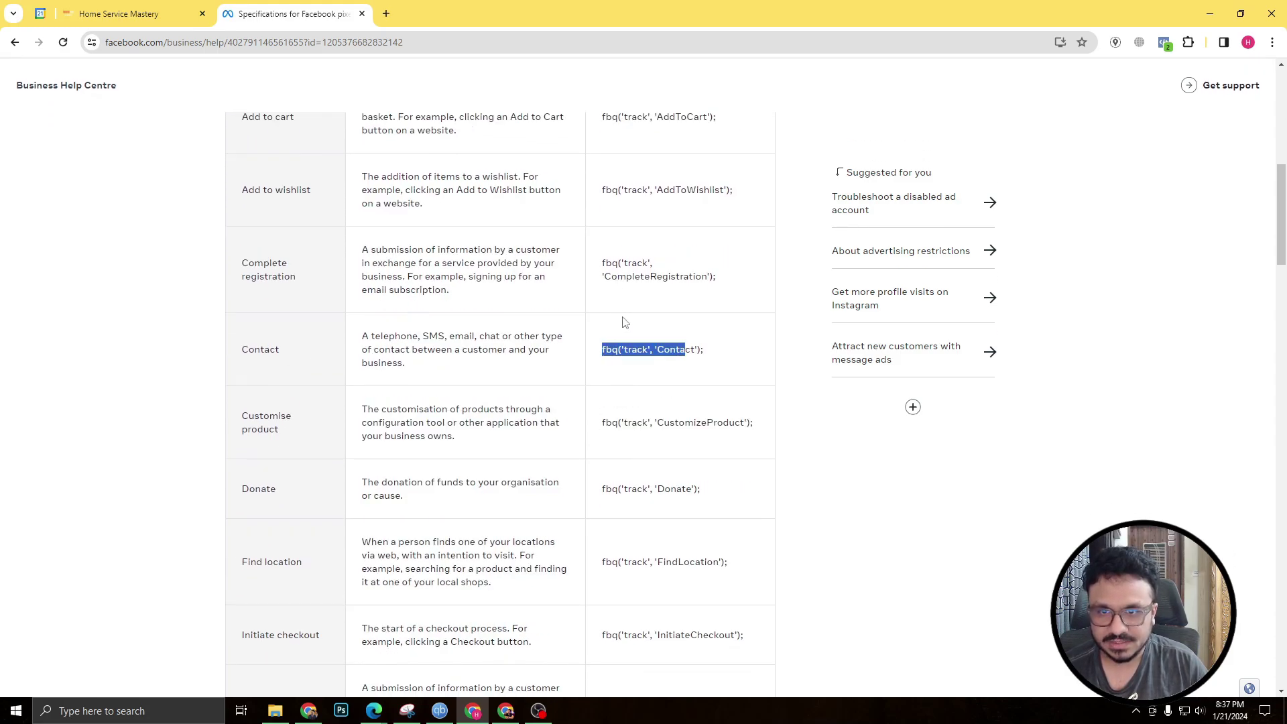
pyautogui.scroll(-2, 623, 325)
pyautogui.scroll(-1, 671, 483)
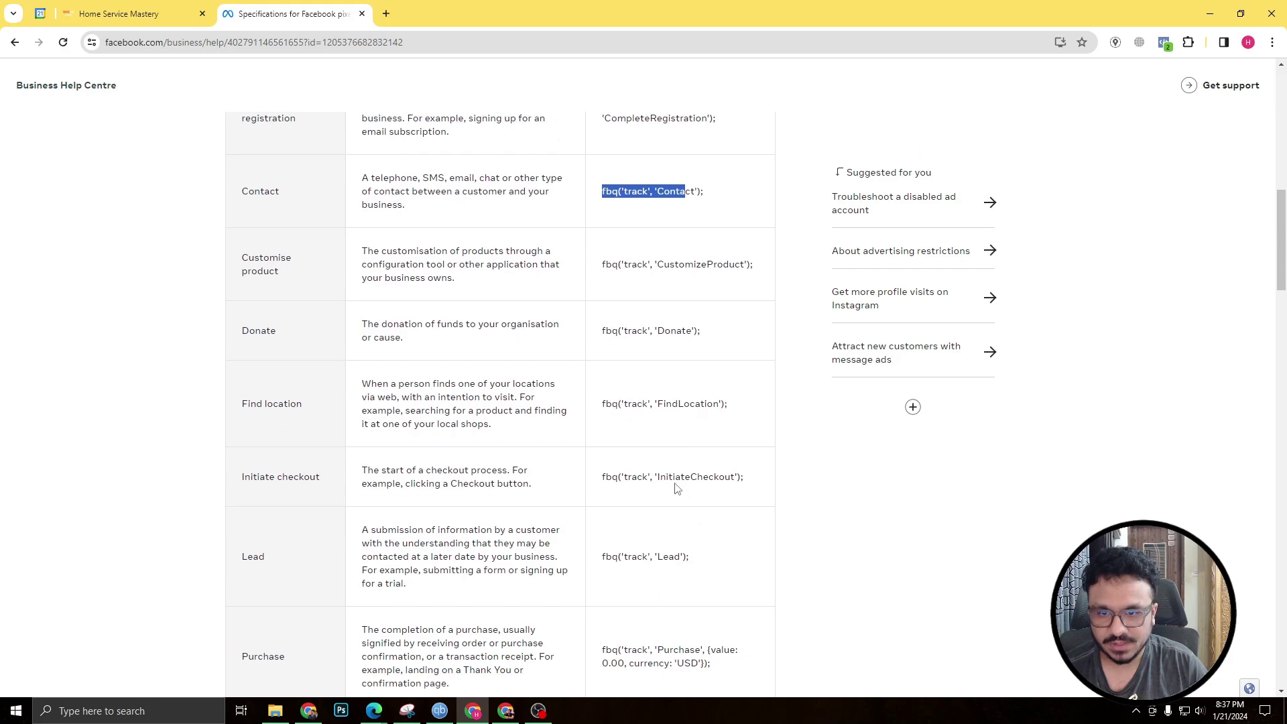
pyautogui.scroll(-2, 670, 476)
pyautogui.moveTo(691, 446); pyautogui.dragTo(718, 420)
pyautogui.scroll(-1, 662, 540)
pyautogui.scroll(-1, 662, 539)
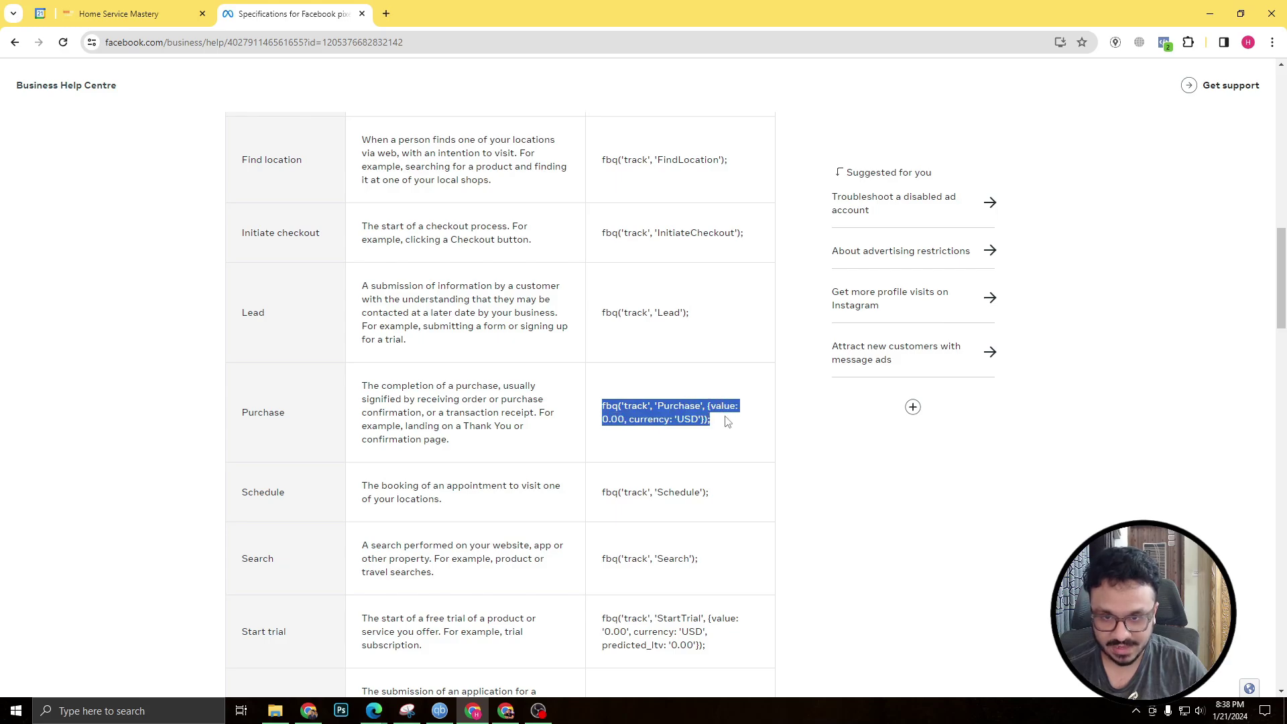
pyautogui.scroll(-1, 670, 417)
pyautogui.scroll(-1, 671, 417)
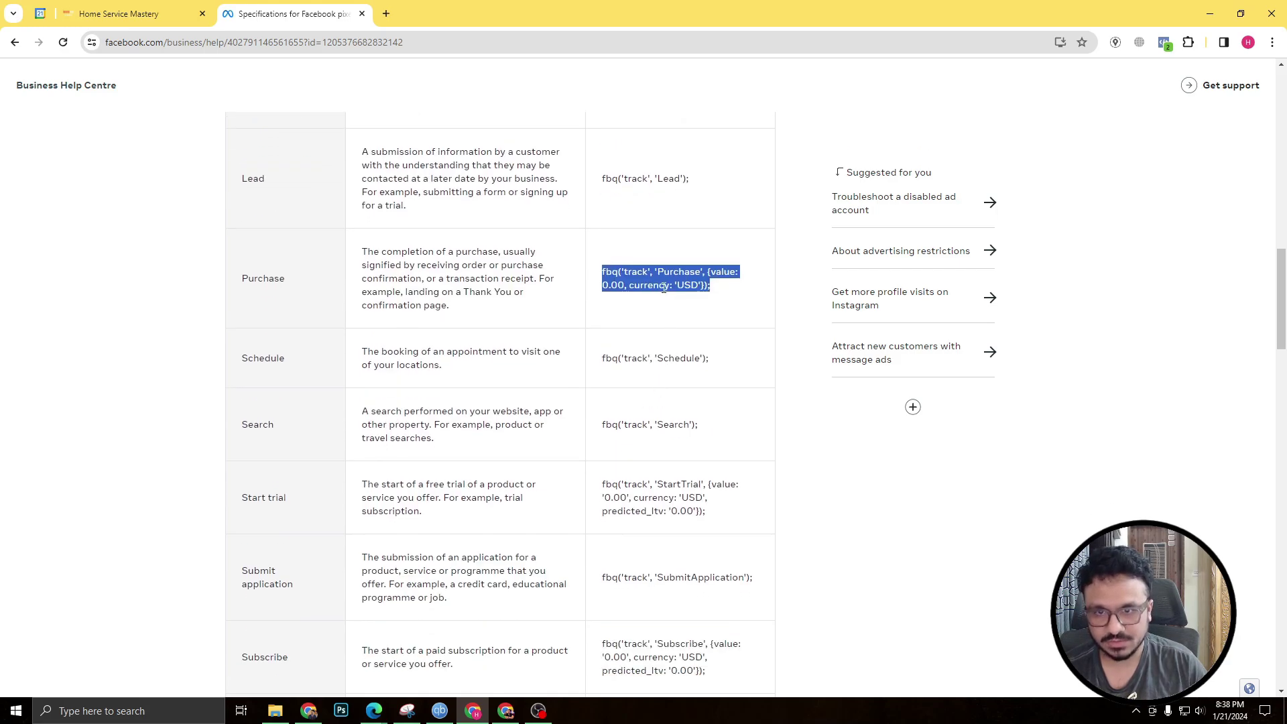
pyautogui.click(620, 287)
pyautogui.scroll(-2, 619, 292)
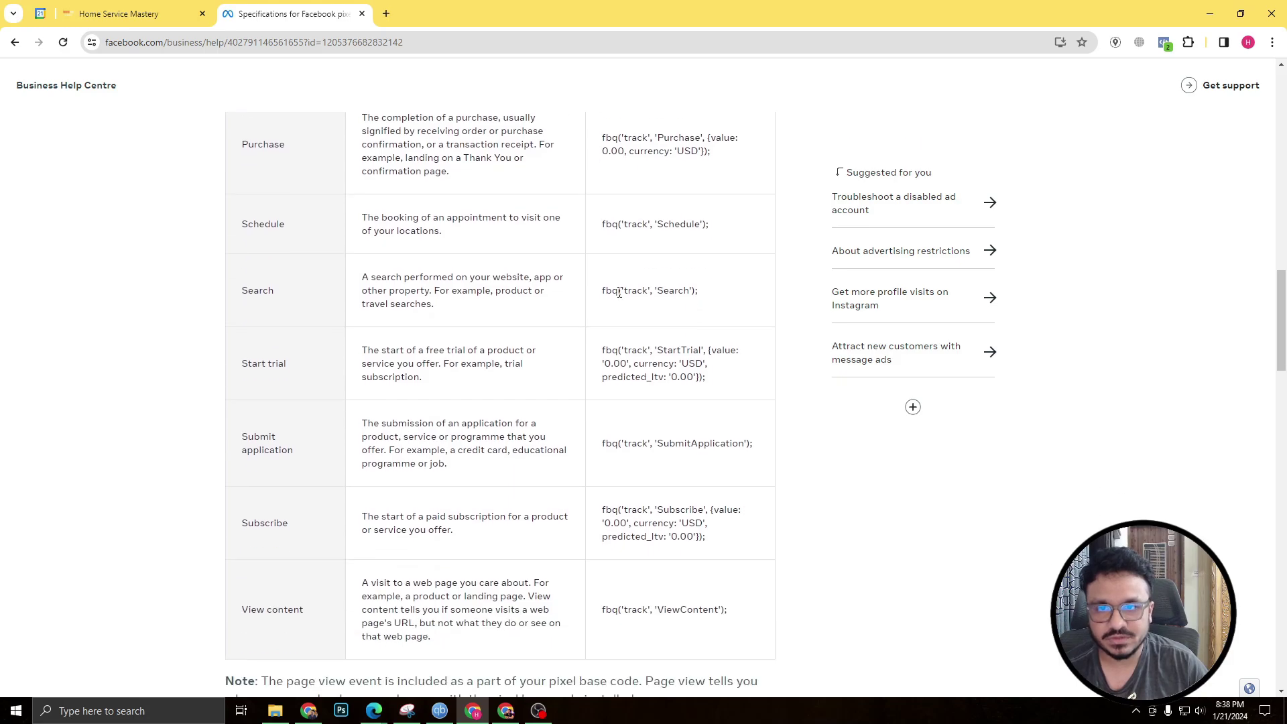
pyautogui.moveTo(604, 224); pyautogui.dragTo(716, 228)
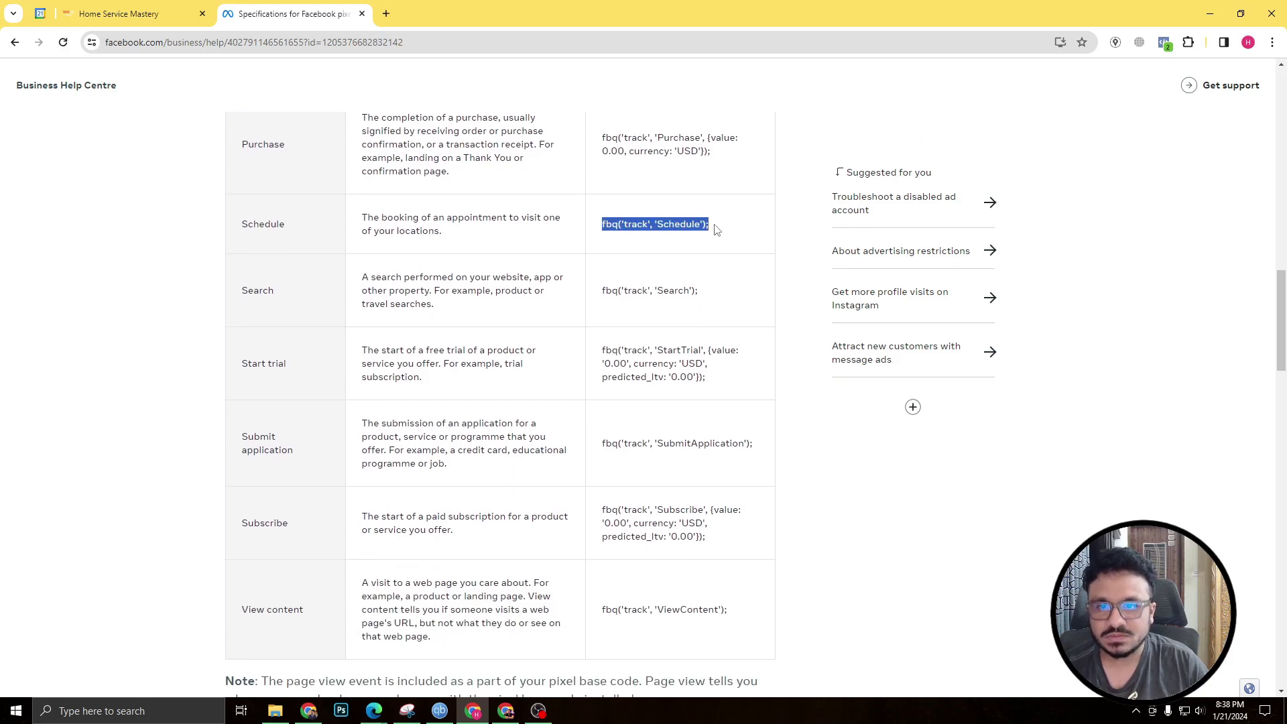
pyautogui.moveTo(602, 290); pyautogui.dragTo(716, 292)
pyautogui.scroll(-4, 627, 312)
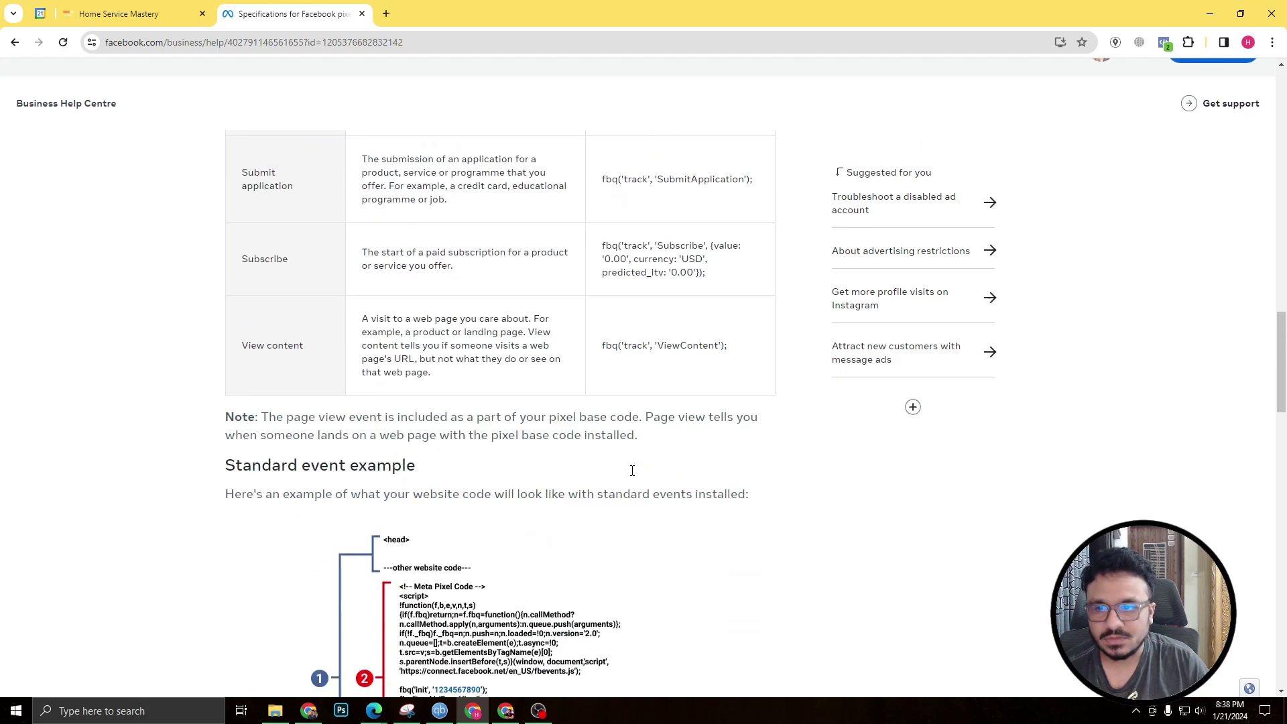
pyautogui.scroll(9, 632, 475)
pyautogui.scroll(6, 632, 475)
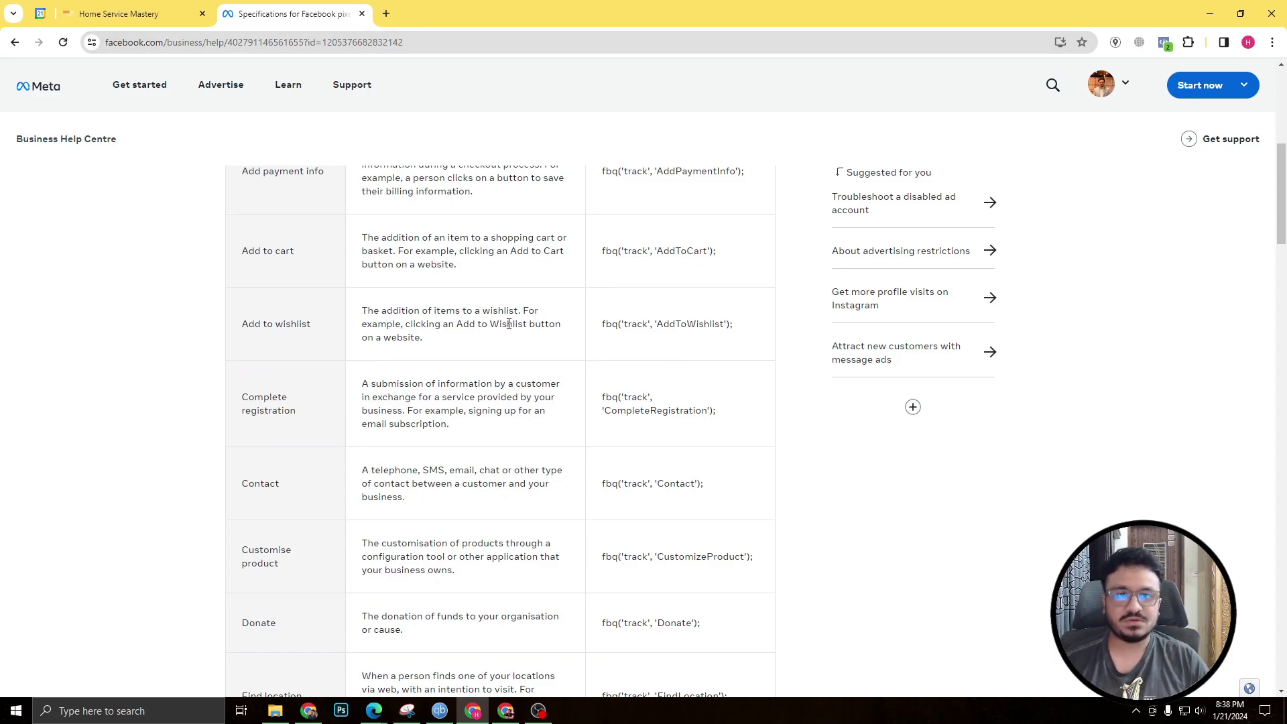
# Switch back to the Home Service Mastery tab with the Thank You step overview
pyautogui.click(119, 7)
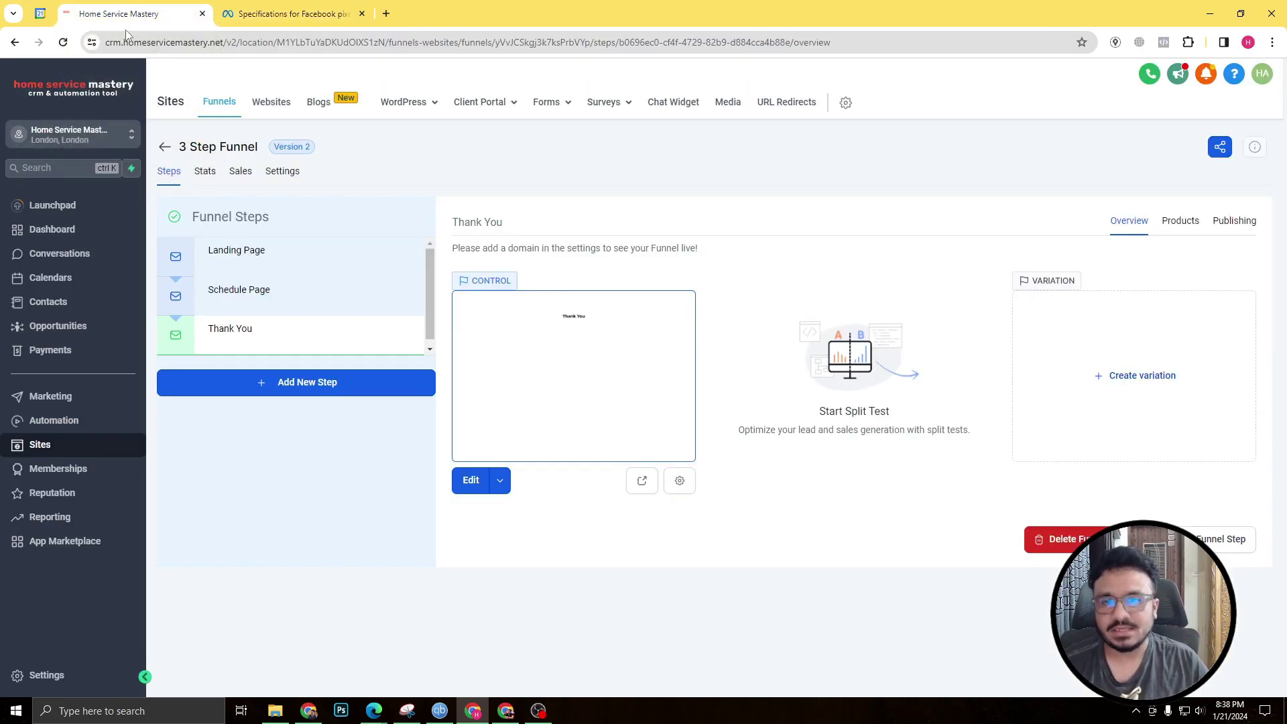